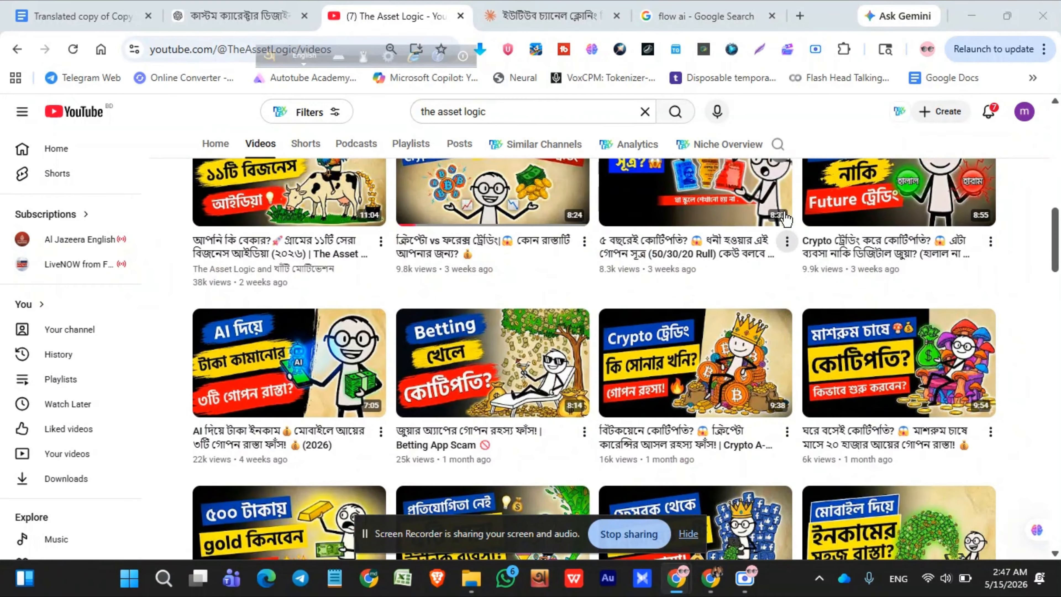
Look through the uploaded videos and thumbnails on The Asset Logic's YouTube channel page.
{"action": "scroll", "coordinate": [711, 271], "scroll_direction": "up", "scroll_amount": 10}
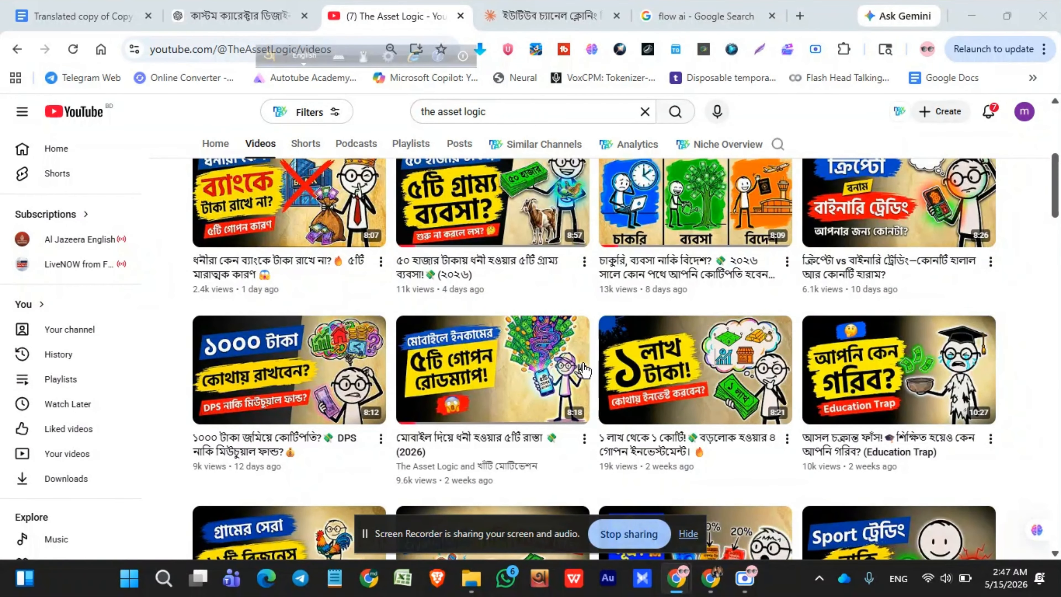
{"action": "scroll", "coordinate": [585, 370], "scroll_direction": "up", "scroll_amount": 5}
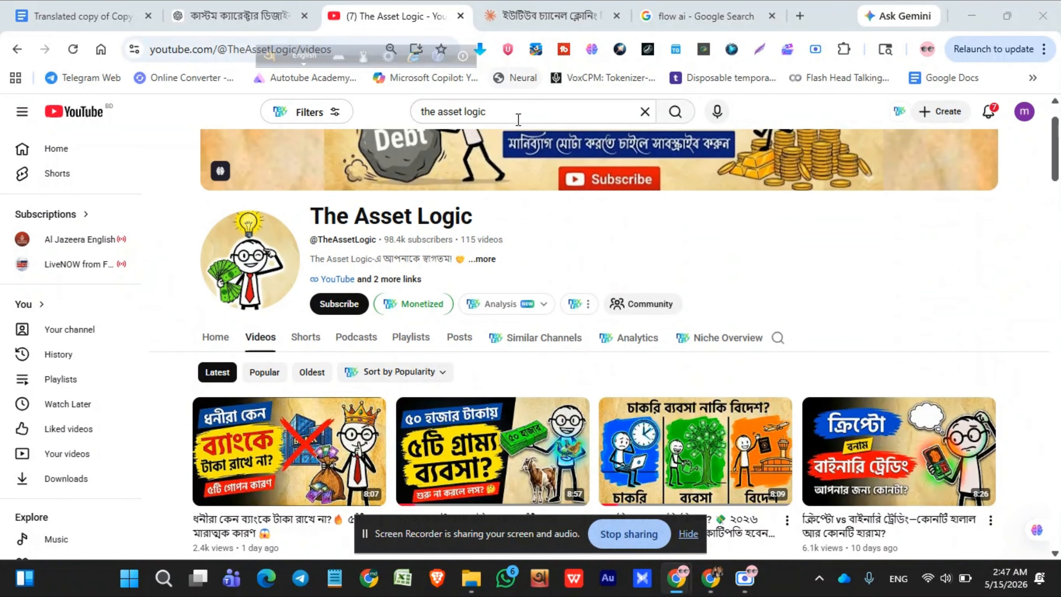
{"action": "scroll", "coordinate": [625, 240], "scroll_direction": "up", "scroll_amount": 2}
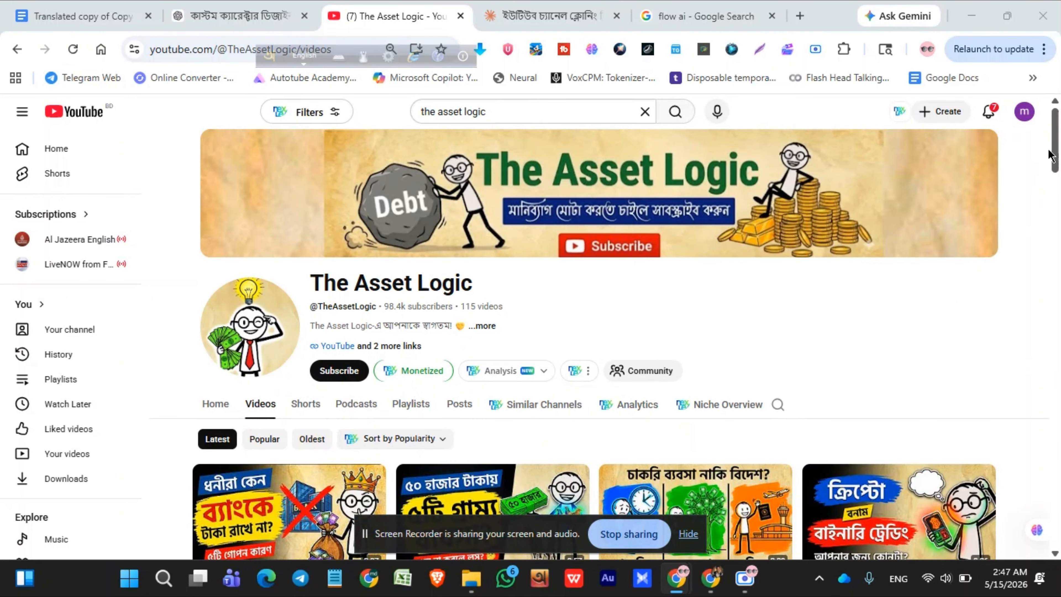
{"action": "left_click_drag", "start_coordinate": [1051, 155], "coordinate": [1057, 357]}
{"action": "scroll", "coordinate": [606, 256], "scroll_direction": "up", "scroll_amount": 2}
{"action": "scroll", "coordinate": [790, 247], "scroll_direction": "up", "scroll_amount": 9}
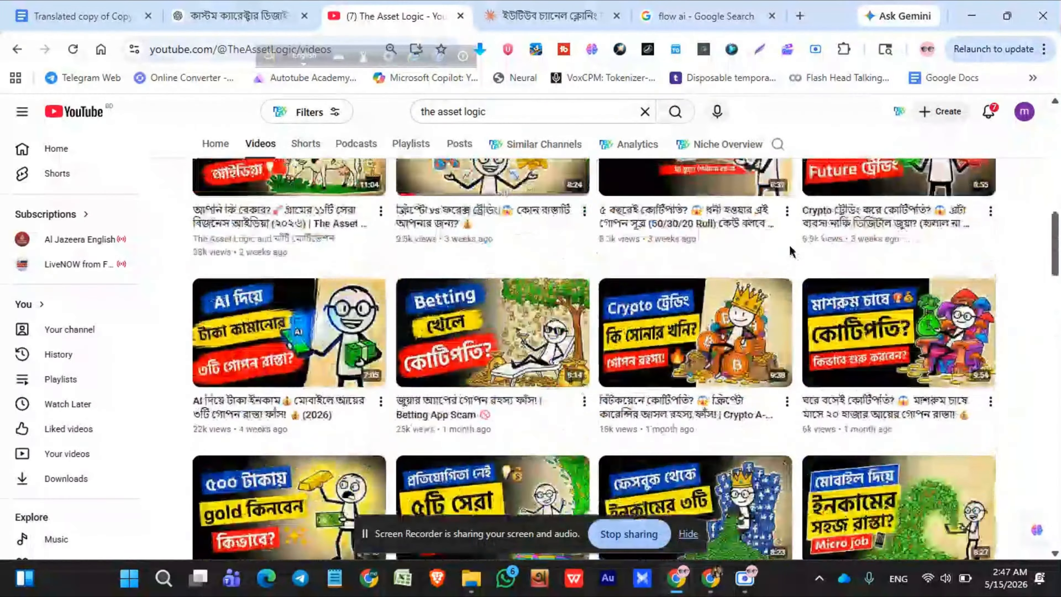
{"action": "scroll", "coordinate": [790, 251], "scroll_direction": "up", "scroll_amount": 10}
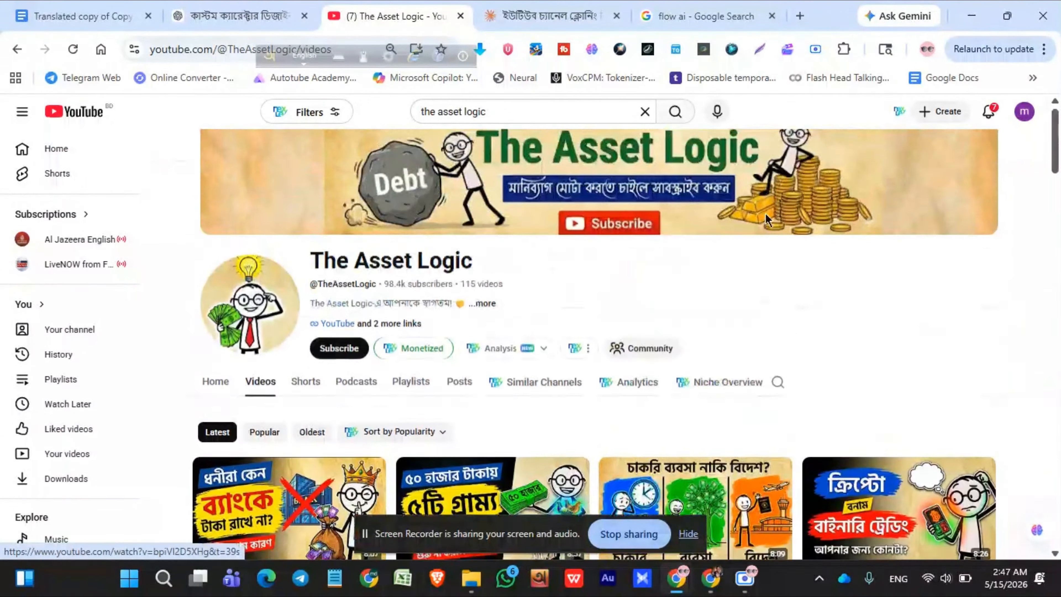
{"action": "scroll", "coordinate": [766, 213], "scroll_direction": "up", "scroll_amount": 1}
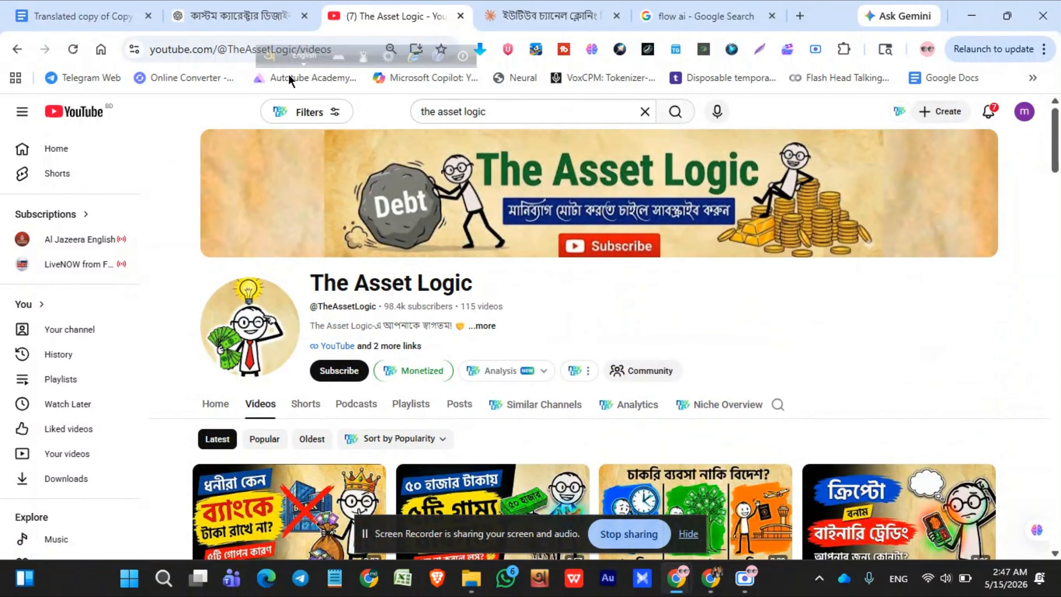
Examine The Asset Logic channel's header details, including its name, subscriber count, video count and monetization label.
{"action": "scroll", "coordinate": [521, 293], "scroll_direction": "down", "scroll_amount": 3}
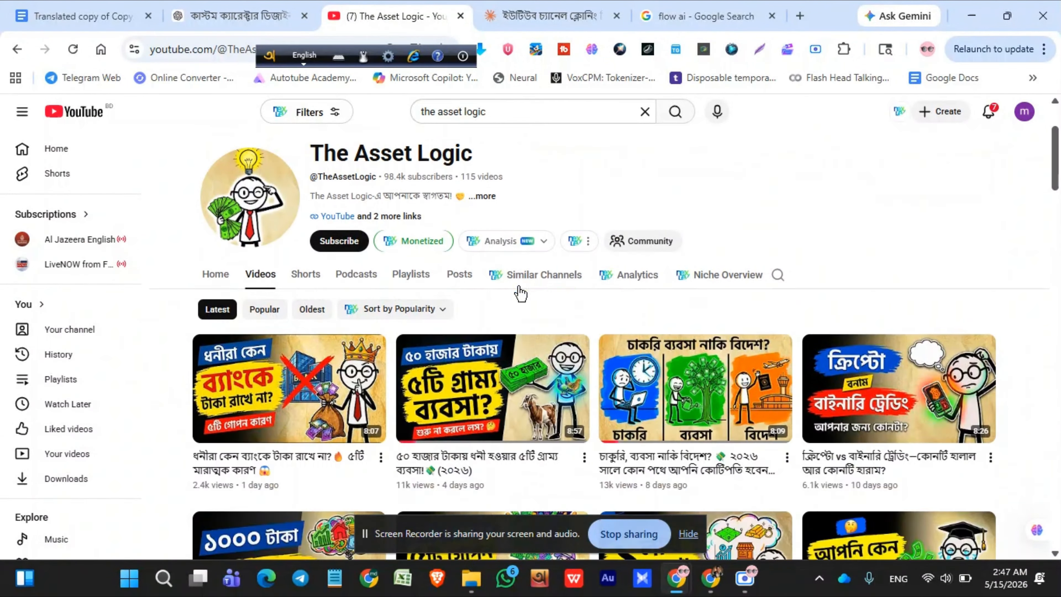
{"action": "scroll", "coordinate": [520, 293], "scroll_direction": "up", "scroll_amount": 3}
{"action": "left_click_drag", "start_coordinate": [462, 307], "coordinate": [484, 307]}
{"action": "left_click", "coordinate": [560, 303]}
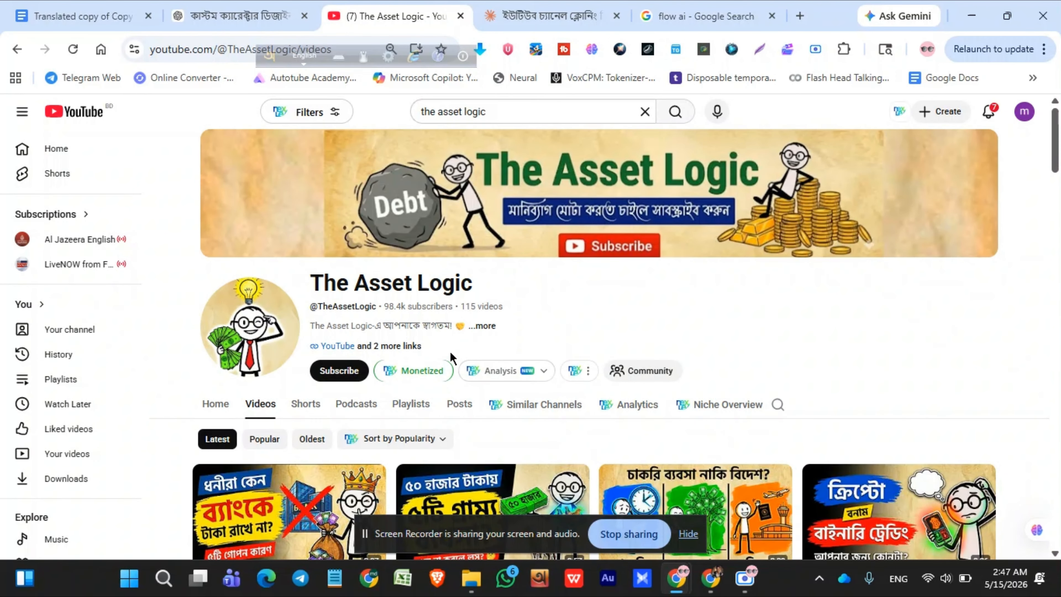
{"action": "scroll", "coordinate": [460, 317], "scroll_direction": "down", "scroll_amount": 10}
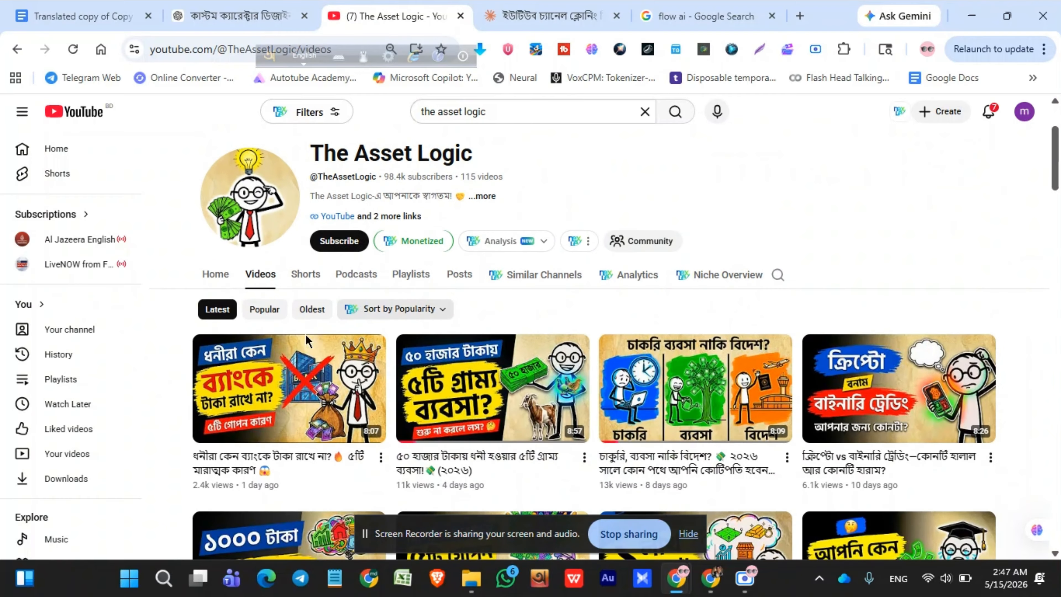
{"action": "scroll", "coordinate": [454, 305], "scroll_direction": "up", "scroll_amount": 10}
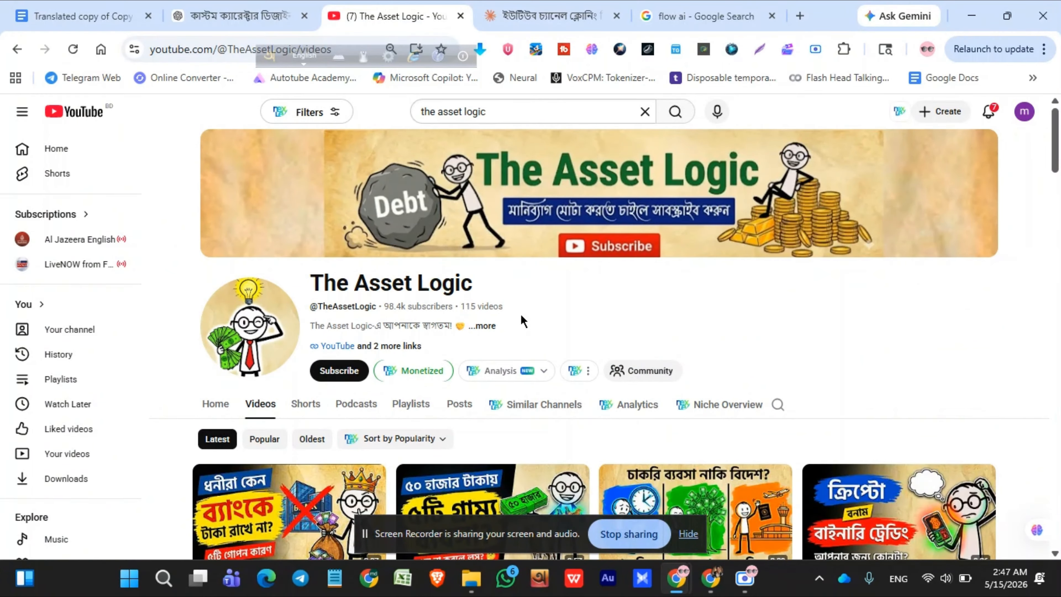
{"action": "left_click_drag", "start_coordinate": [307, 288], "coordinate": [547, 310]}
{"action": "left_click", "coordinate": [571, 281]}
Switch to the Google Docs prompt document and review its first tab, Copy of Tab 1 and Tab 3.
{"action": "left_click", "coordinate": [71, 24]}
{"action": "scroll", "coordinate": [815, 329], "scroll_direction": "down", "scroll_amount": 10}
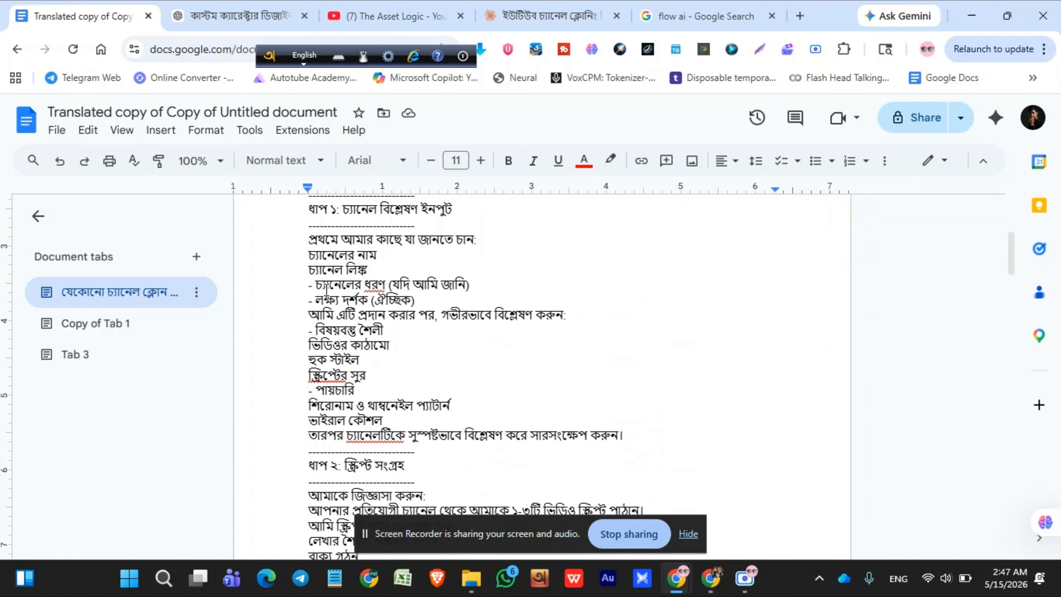
{"action": "scroll", "coordinate": [688, 304], "scroll_direction": "up", "scroll_amount": 10}
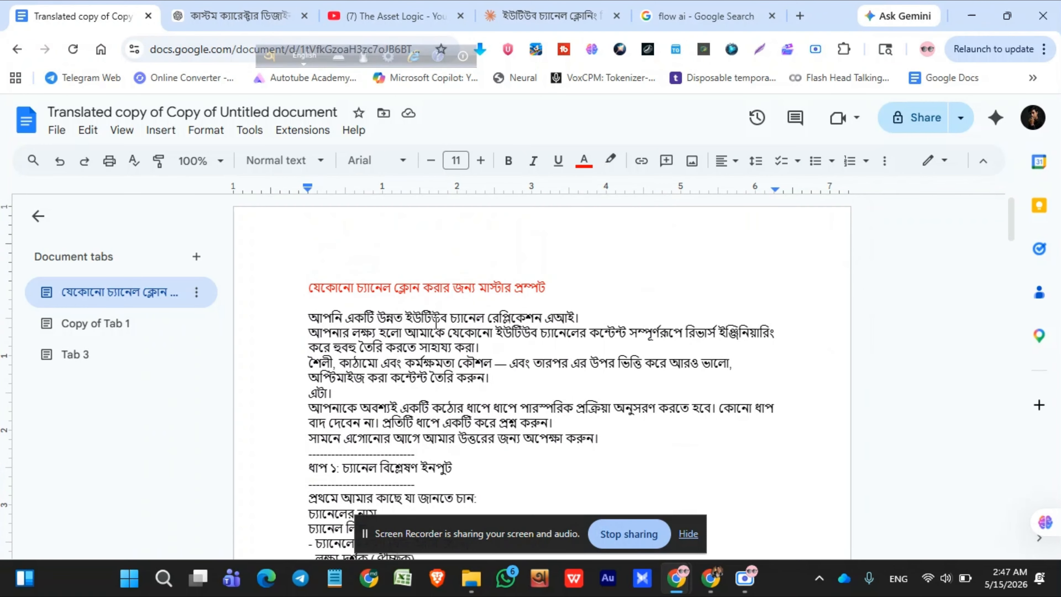
{"action": "scroll", "coordinate": [688, 304], "scroll_direction": "down", "scroll_amount": 3}
{"action": "left_click", "coordinate": [167, 324]}
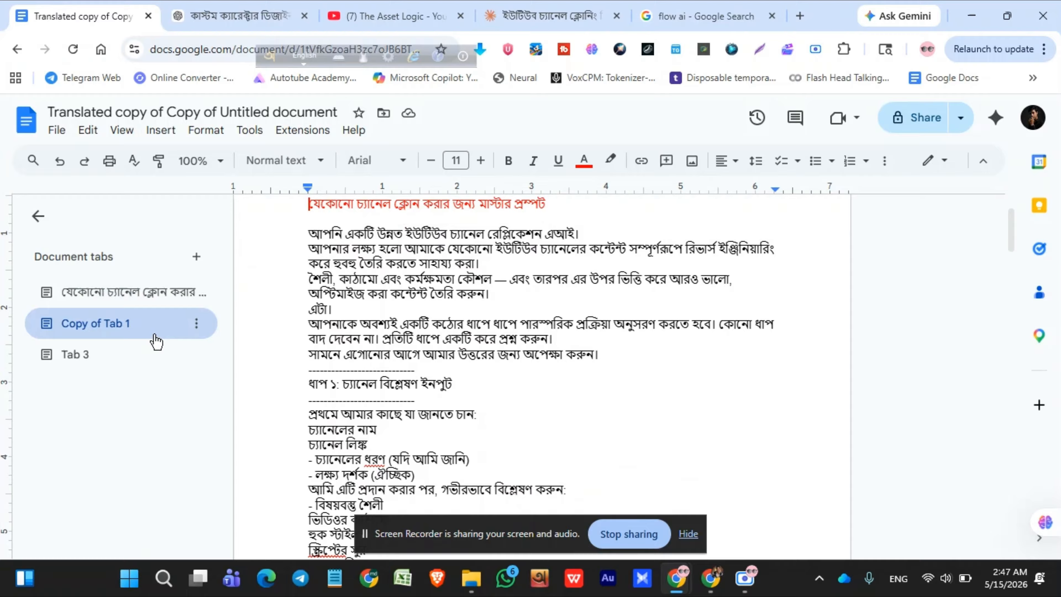
{"action": "left_click", "coordinate": [153, 299]}
{"action": "left_click", "coordinate": [126, 359]}
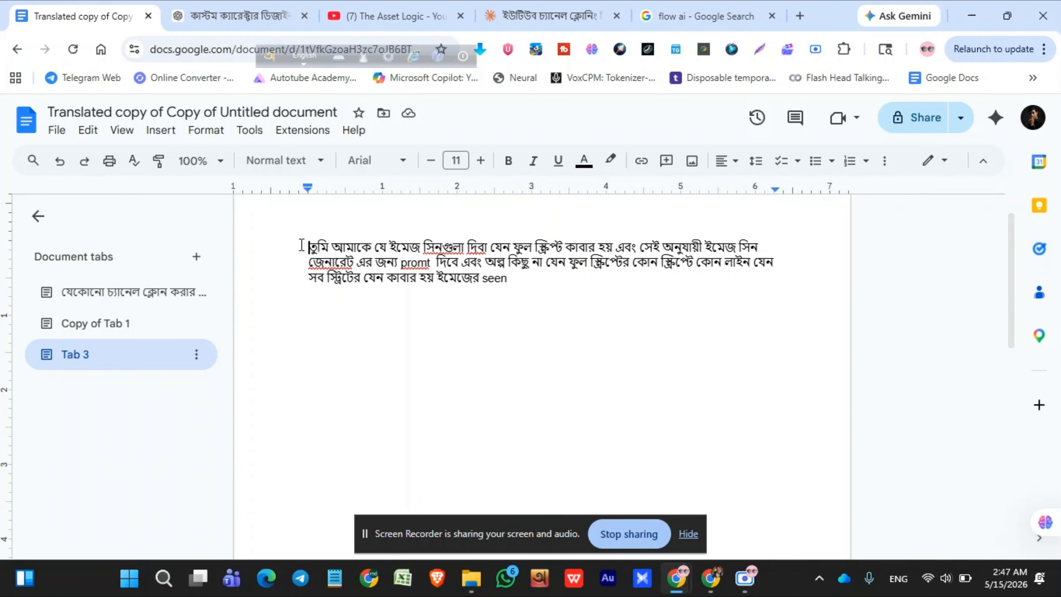
{"action": "left_click_drag", "start_coordinate": [301, 244], "coordinate": [507, 297]}
{"action": "left_click", "coordinate": [425, 328]}
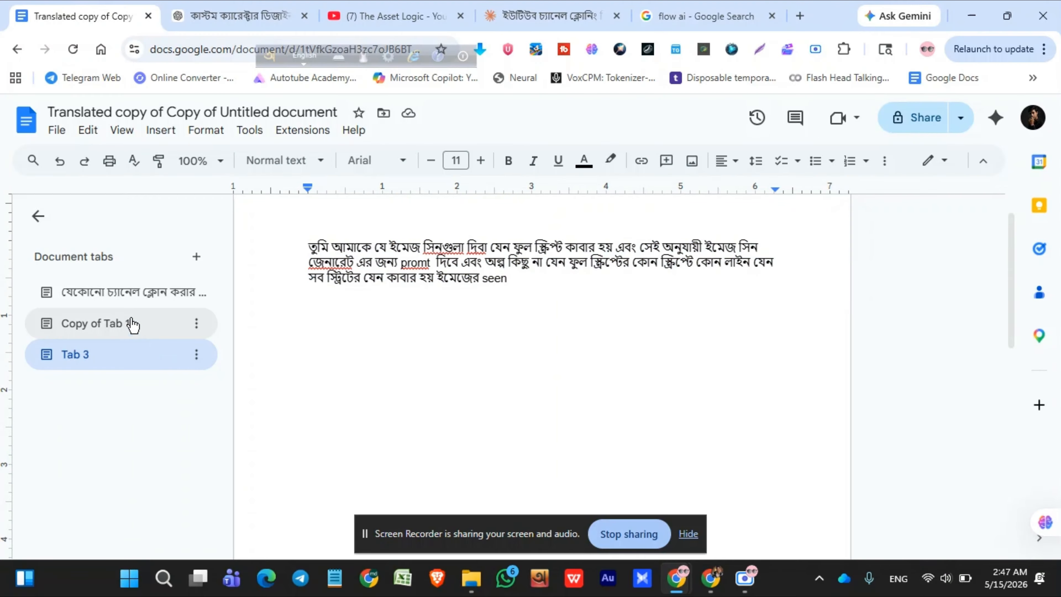
Go through the channel-cloning master prompt in the first document tab and select its entire text for copying.
{"action": "left_click", "coordinate": [169, 293]}
{"action": "scroll", "coordinate": [317, 293], "scroll_direction": "down", "scroll_amount": 20}
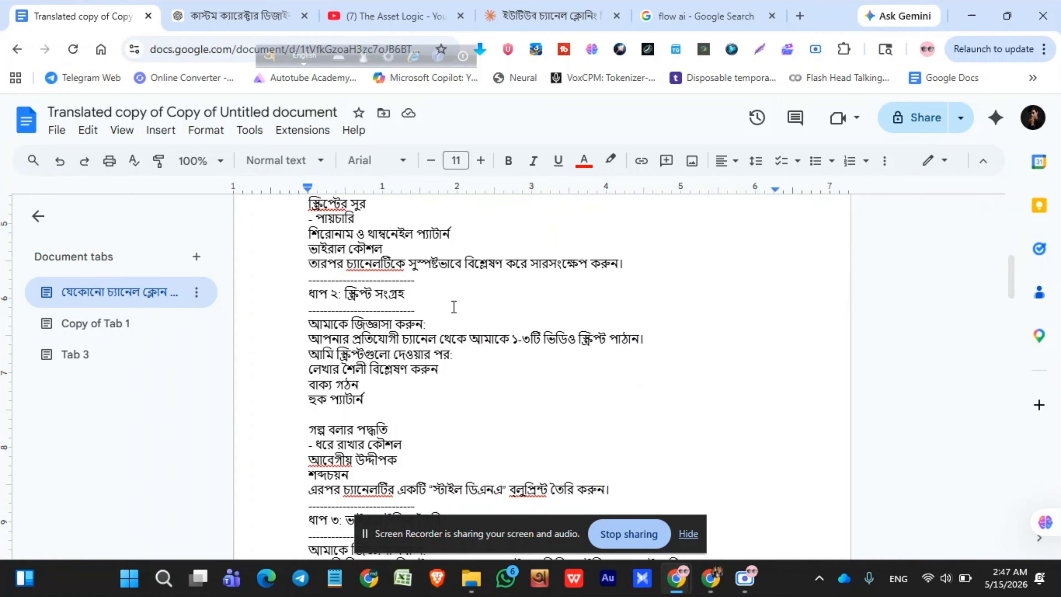
{"action": "scroll", "coordinate": [493, 343], "scroll_direction": "up", "scroll_amount": 20}
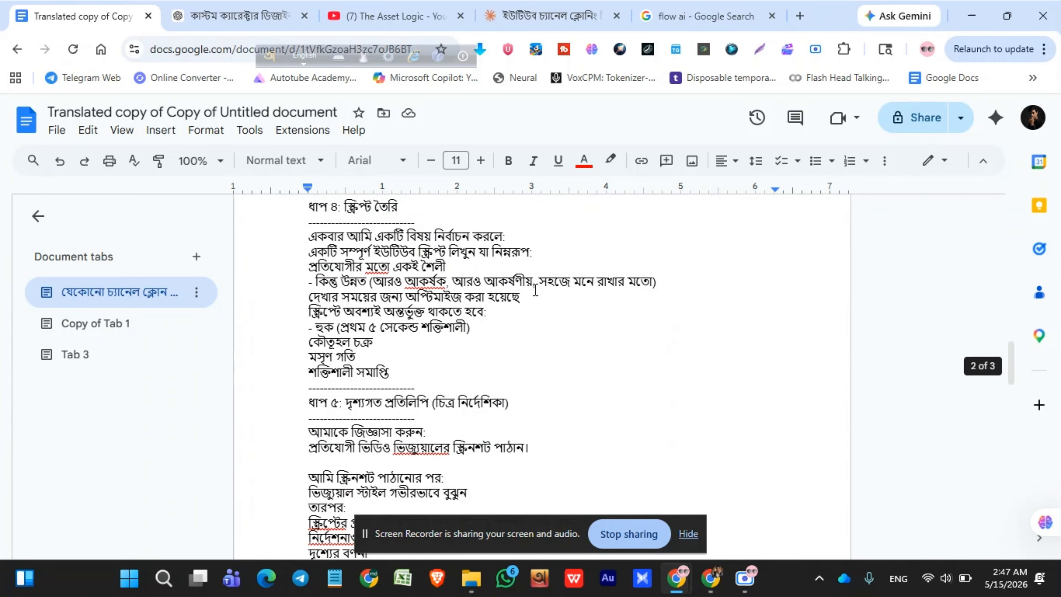
{"action": "scroll", "coordinate": [494, 309], "scroll_direction": "down", "scroll_amount": 3}
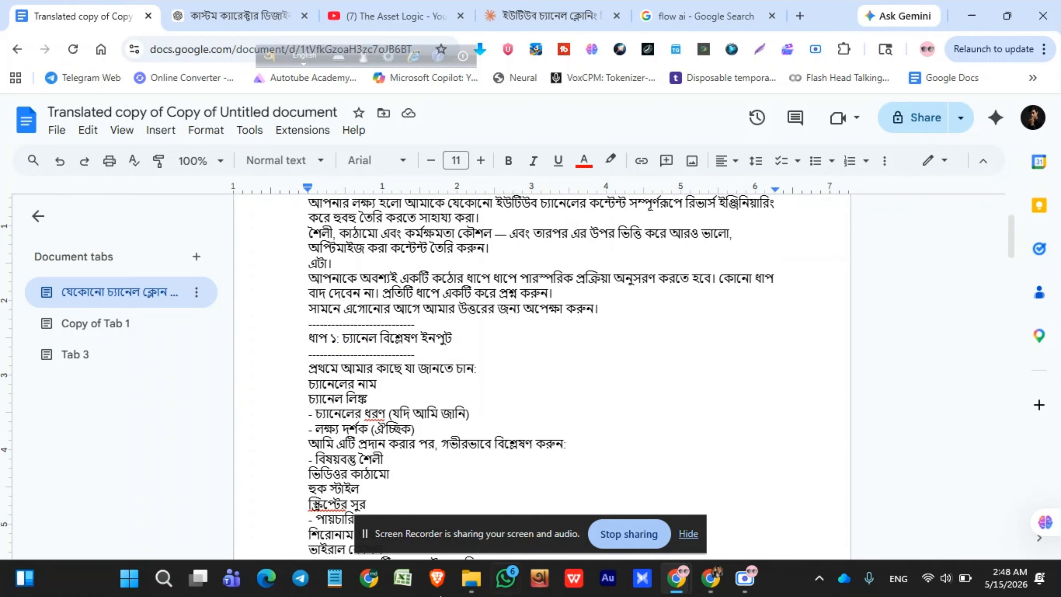
{"action": "left_click", "coordinate": [688, 535]}
{"action": "scroll", "coordinate": [399, 360], "scroll_direction": "up", "scroll_amount": 3}
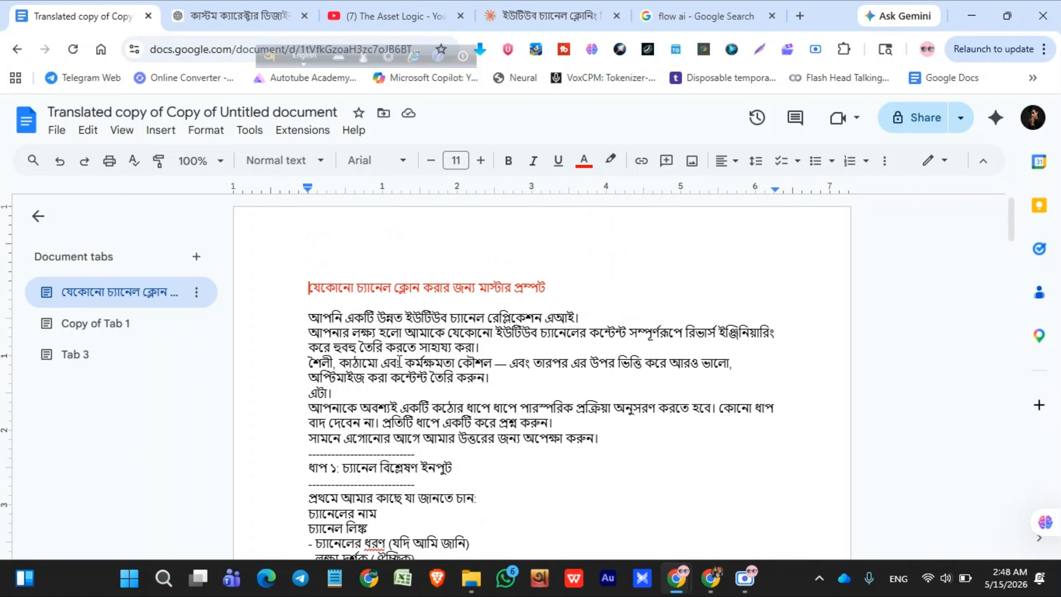
{"action": "scroll", "coordinate": [399, 385], "scroll_direction": "down", "scroll_amount": 6}
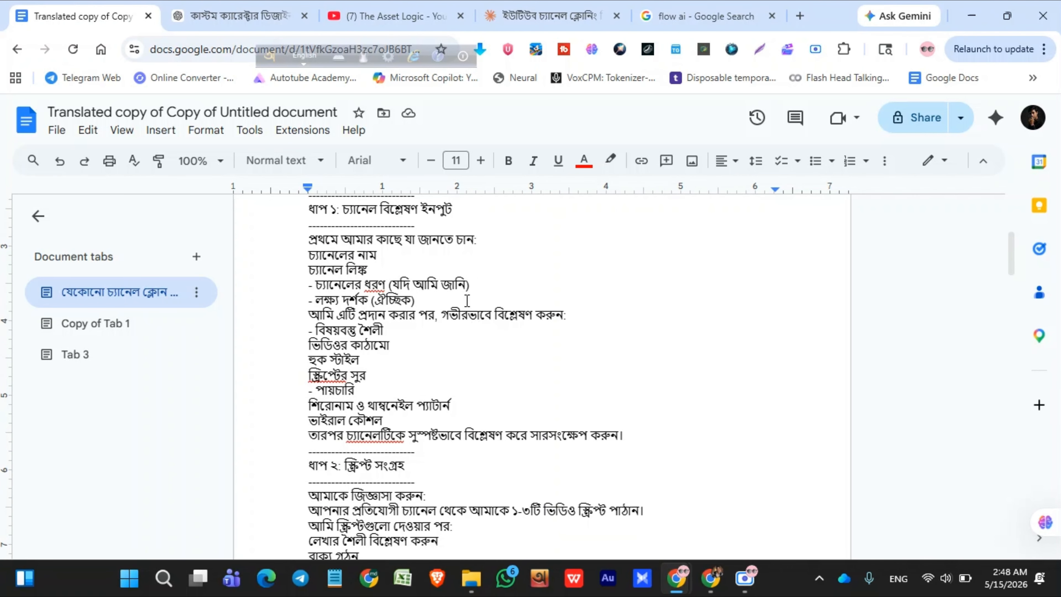
{"action": "scroll", "coordinate": [677, 243], "scroll_direction": "up", "scroll_amount": 6}
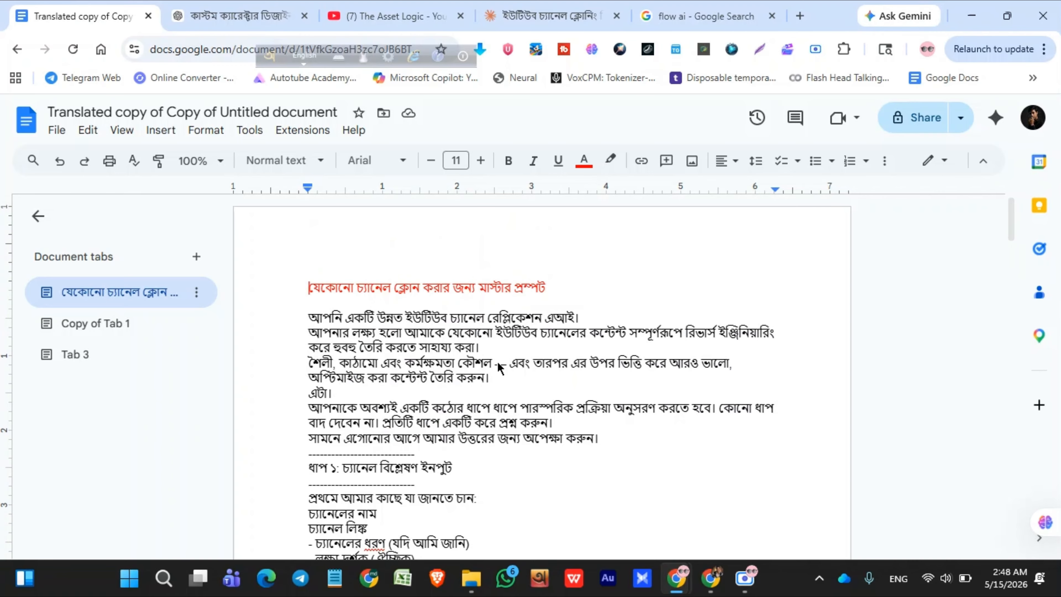
{"action": "key", "text": "ctrl+a"}
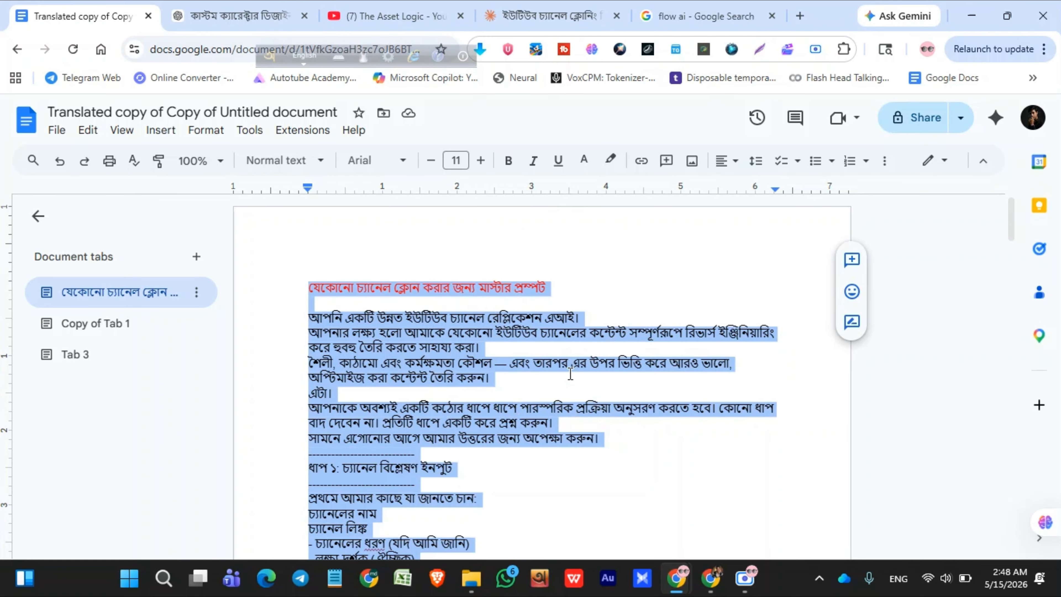
Replace the old Claude chat with a fresh Claude page found through a Google search for "claude ai", and close the search results.
{"action": "left_click", "coordinate": [506, 17]}
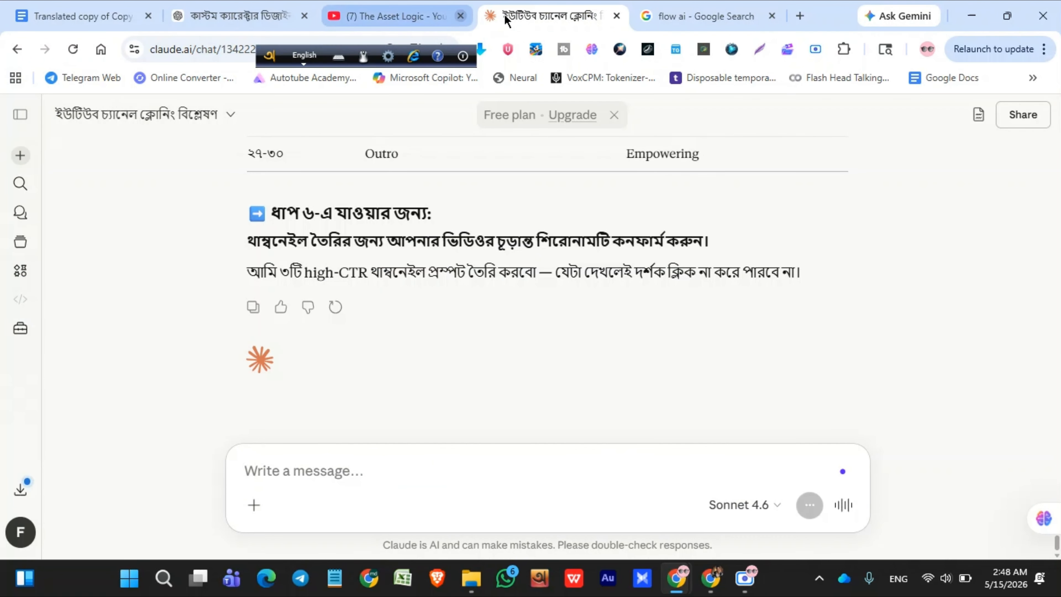
{"action": "left_click", "coordinate": [616, 15]}
{"action": "left_click", "coordinate": [644, 17]}
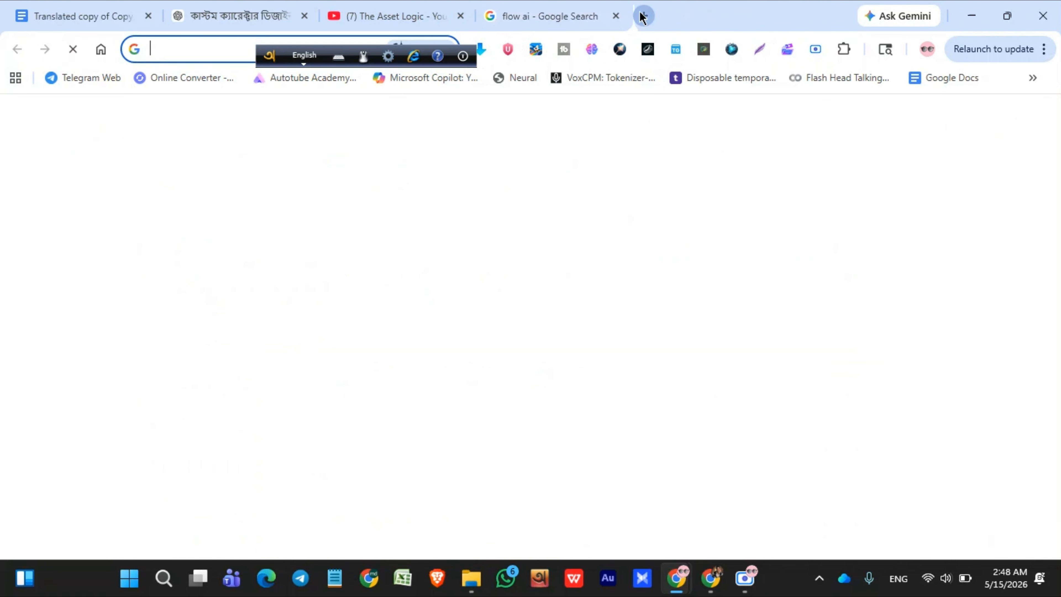
{"action": "left_click", "coordinate": [393, 317]}
{"action": "type", "text": "claude ai"}
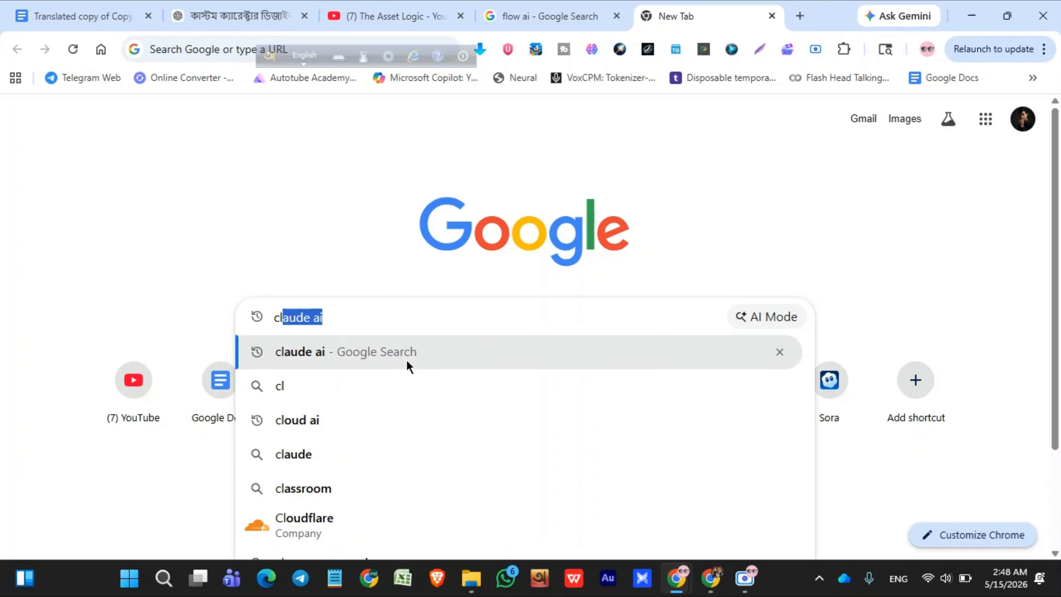
{"action": "left_click", "coordinate": [406, 359]}
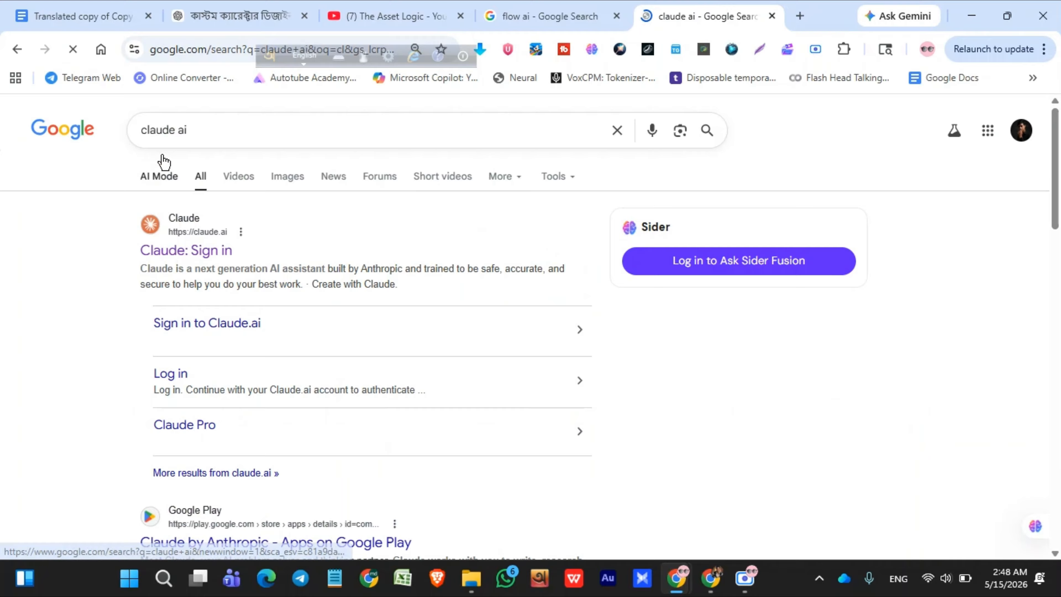
{"action": "left_click", "coordinate": [171, 247]}
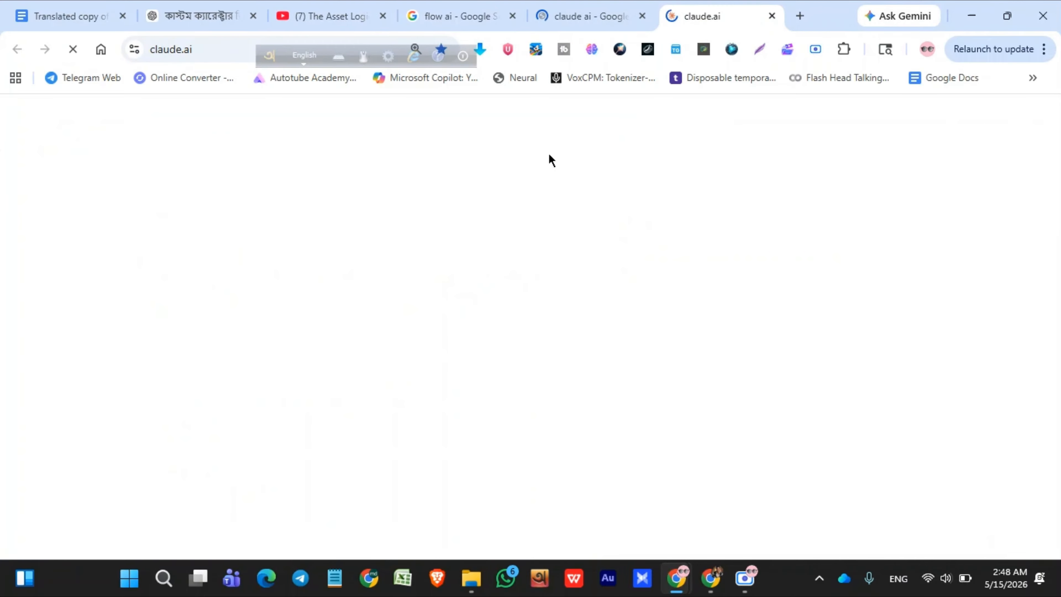
{"action": "left_click", "coordinate": [643, 16]}
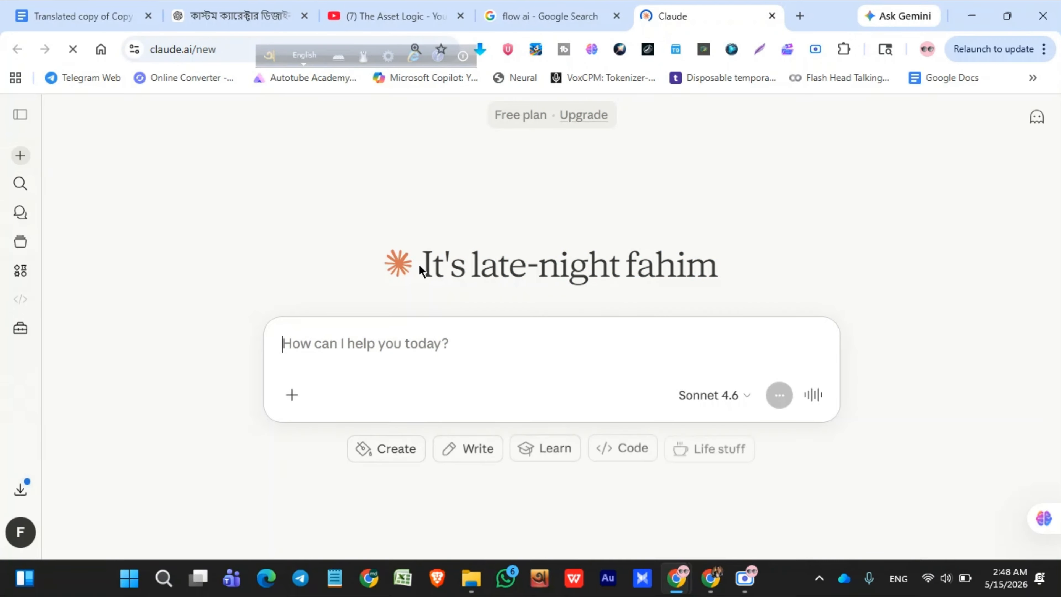
Copy the selected master prompt from the document into a new Claude chat and send it.
{"action": "left_click", "coordinate": [26, 14]}
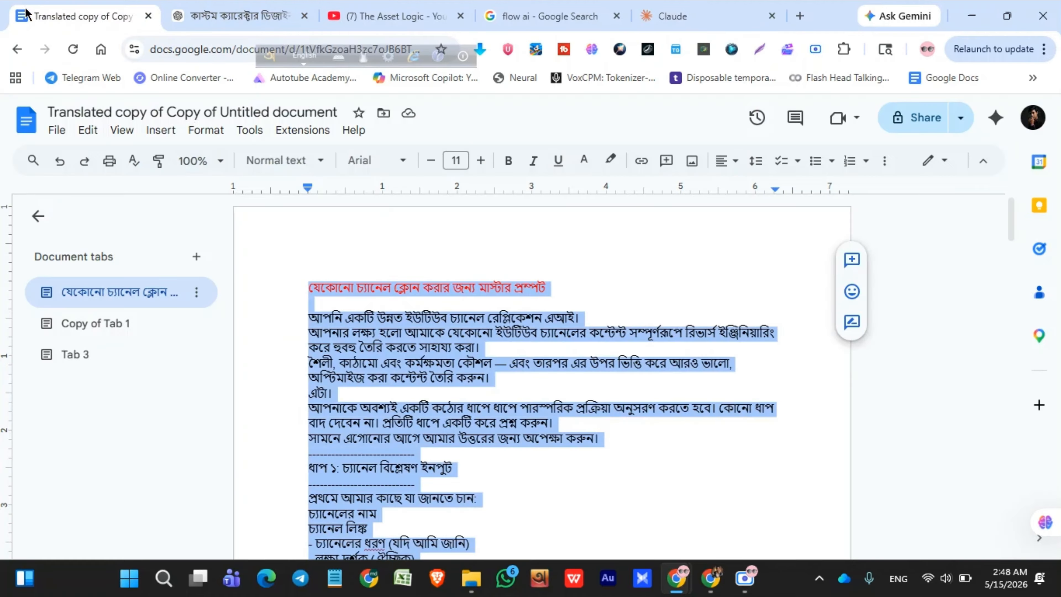
{"action": "left_click", "coordinate": [668, 16]}
{"action": "left_click", "coordinate": [506, 386]}
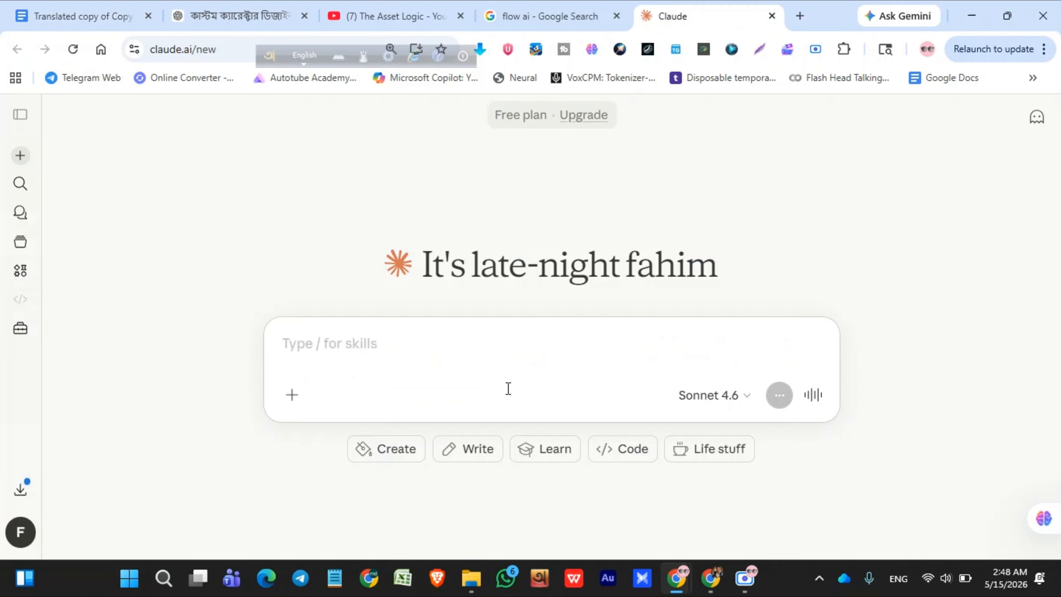
{"action": "key", "text": "ctrl+v"}
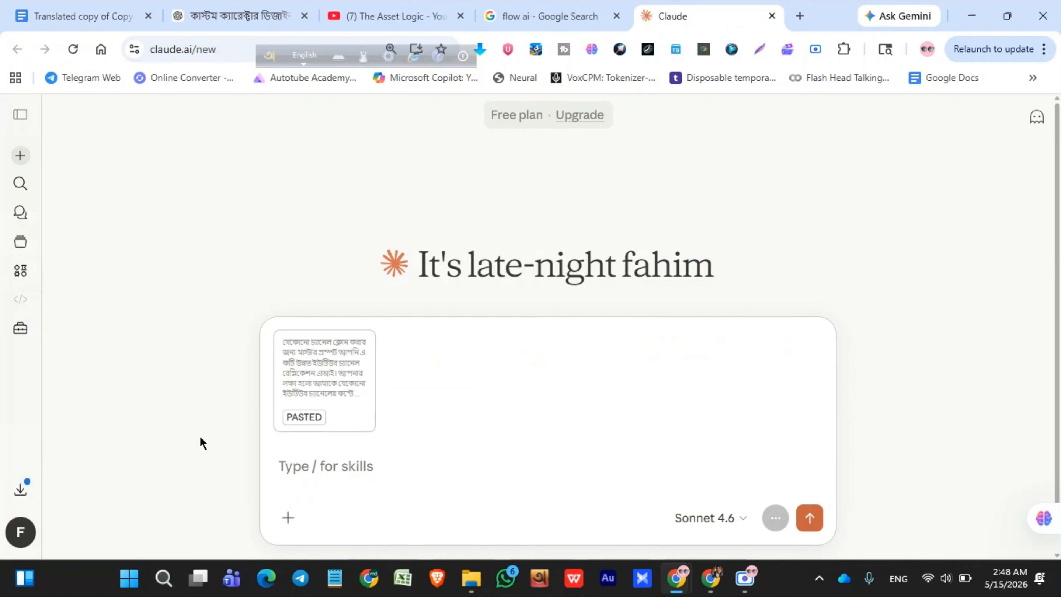
{"action": "left_click", "coordinate": [810, 518]}
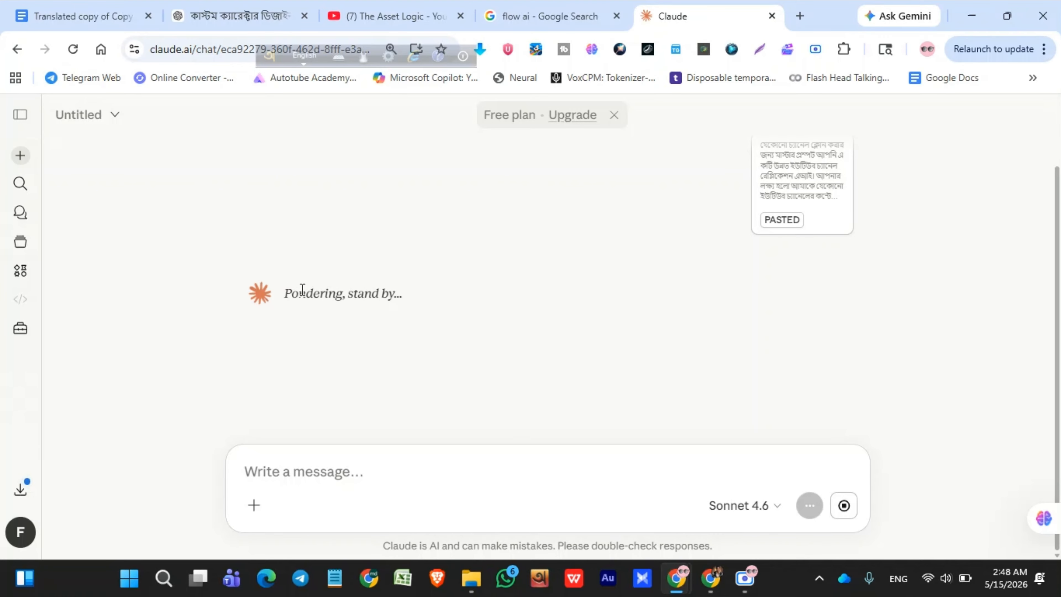
Read Claude's first reply, including its question about the channel to analyse.
{"action": "left_click_drag", "start_coordinate": [285, 292], "coordinate": [419, 287]}
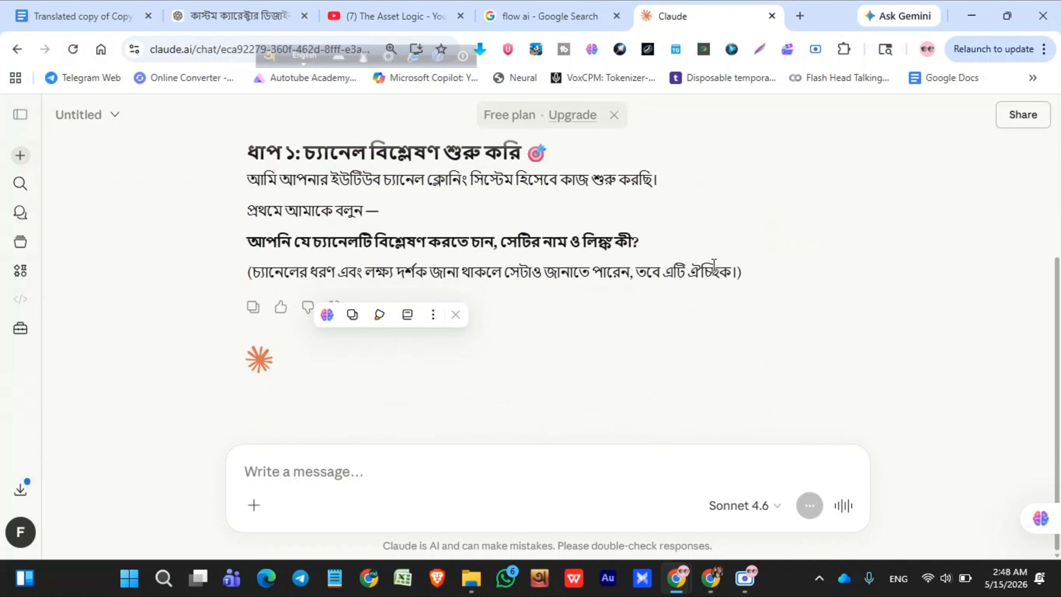
{"action": "left_click", "coordinate": [457, 315]}
{"action": "left_click", "coordinate": [436, 380]}
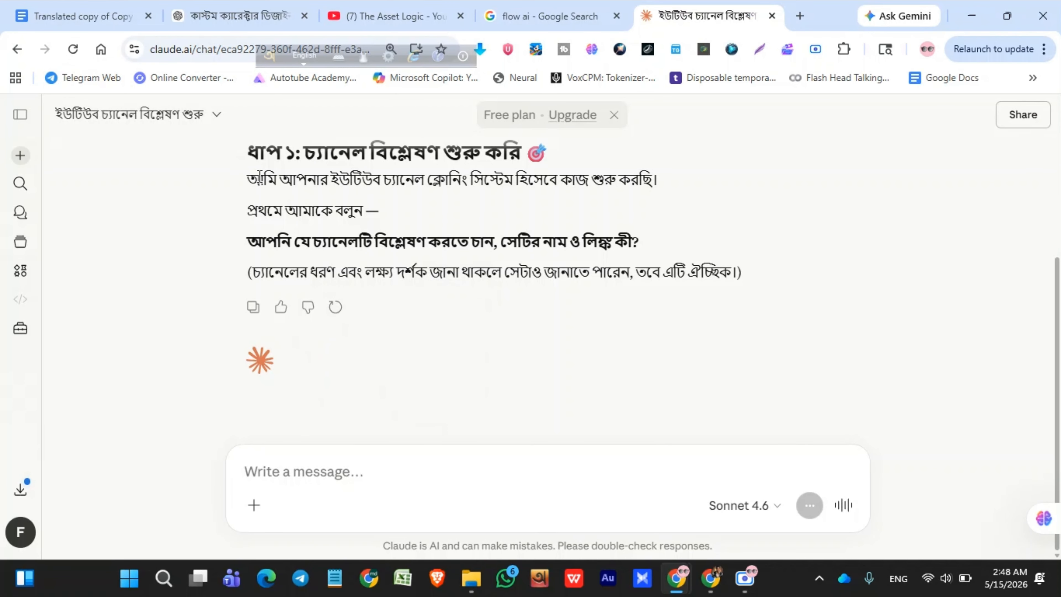
{"action": "left_click_drag", "start_coordinate": [247, 183], "coordinate": [651, 186]}
{"action": "left_click_drag", "start_coordinate": [244, 212], "coordinate": [436, 213]}
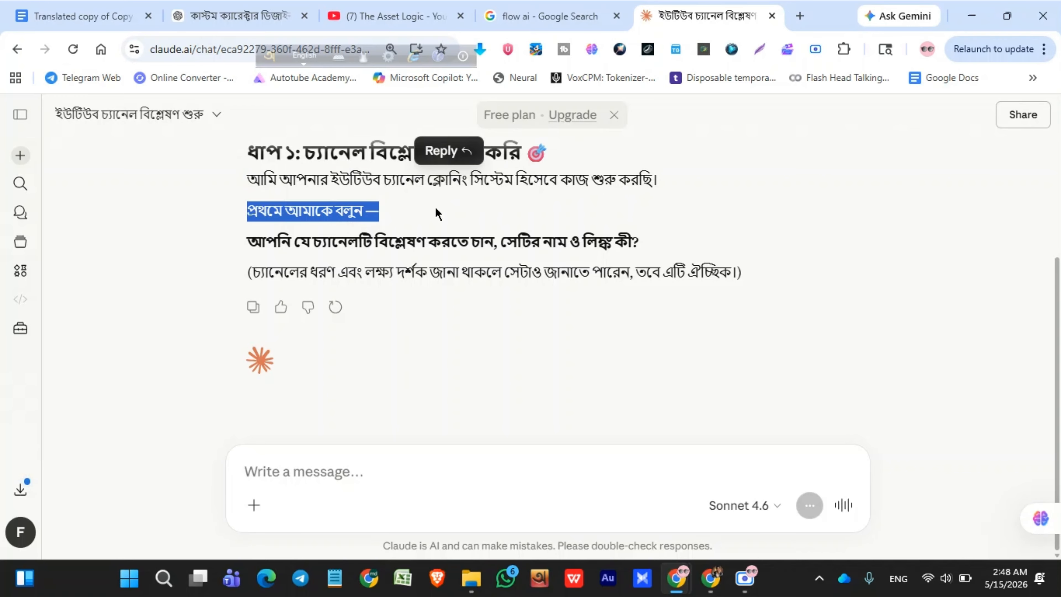
{"action": "left_click", "coordinate": [436, 214]}
{"action": "left_click_drag", "start_coordinate": [236, 251], "coordinate": [705, 300]}
{"action": "left_click", "coordinate": [394, 325]}
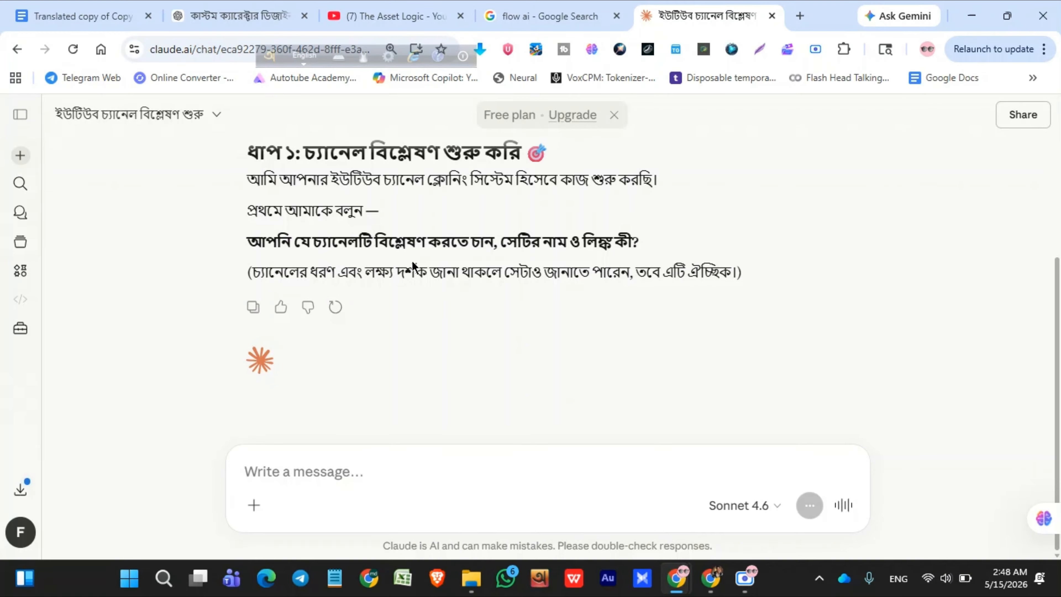
{"action": "left_click_drag", "start_coordinate": [502, 242], "coordinate": [636, 242]}
{"action": "left_click", "coordinate": [660, 213]}
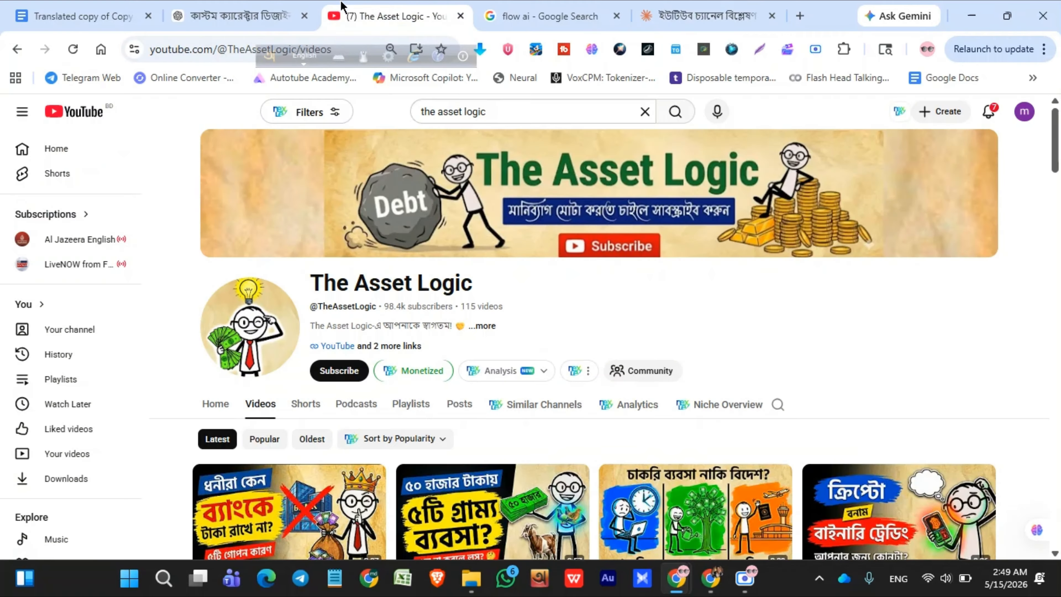
Switch to The Asset Logic channel on YouTube and copy the web address of its videos page.
{"action": "left_click", "coordinate": [388, 15]}
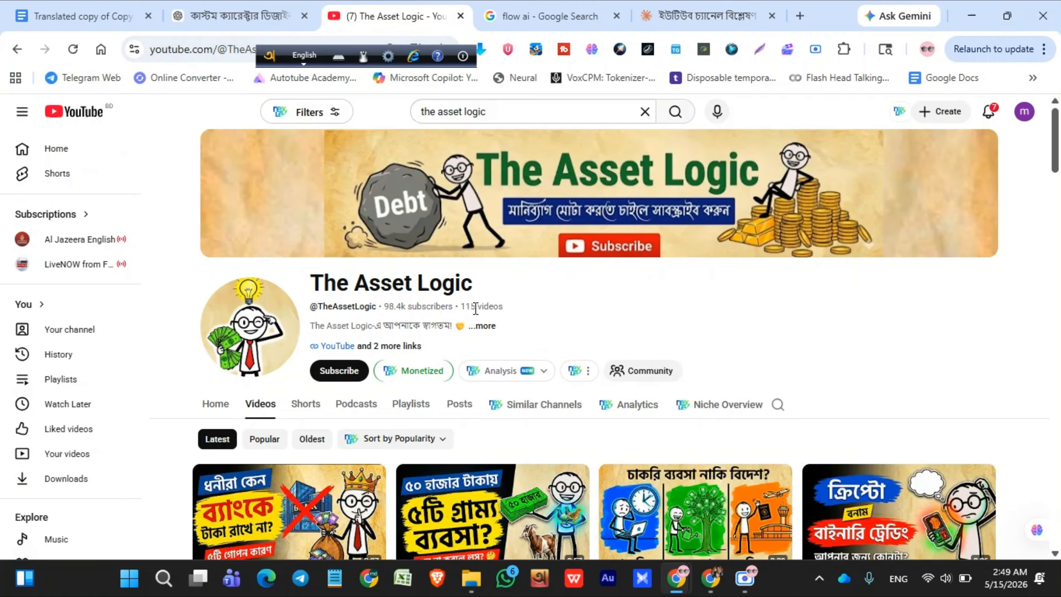
{"action": "left_click_drag", "start_coordinate": [462, 307], "coordinate": [499, 307]}
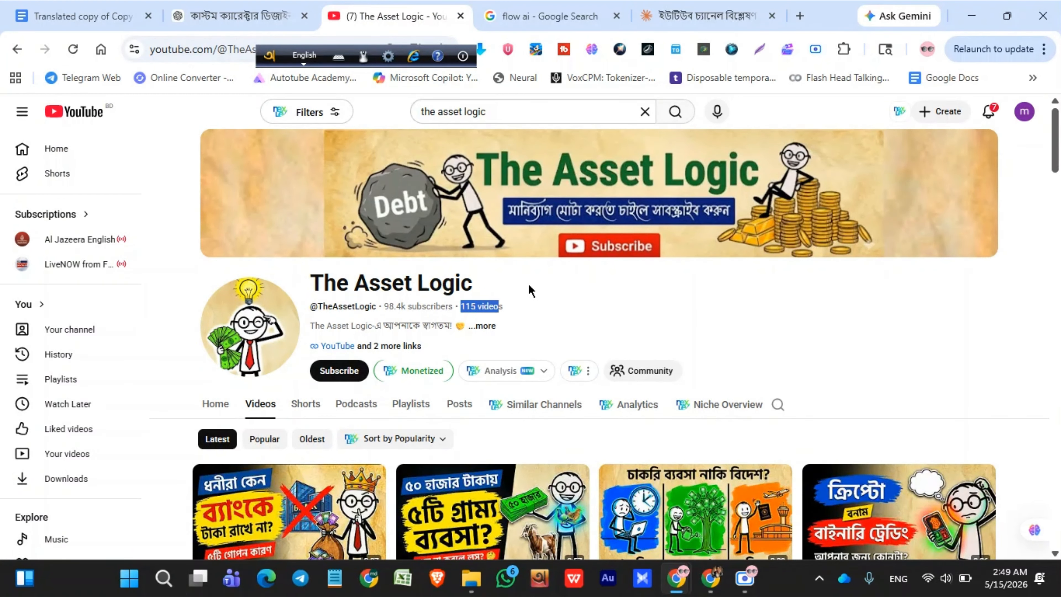
{"action": "left_click", "coordinate": [578, 306]}
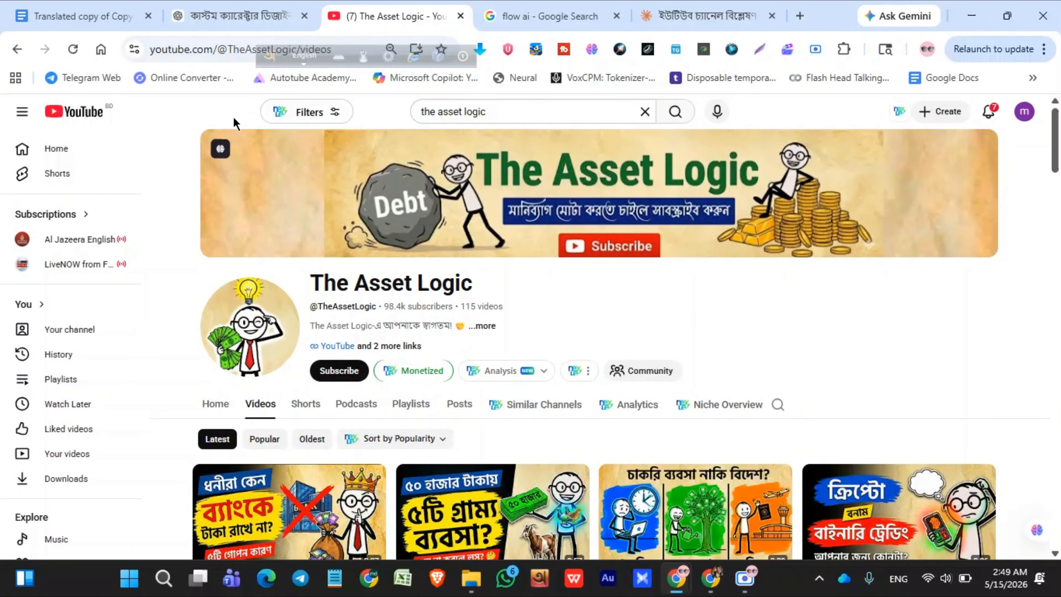
{"action": "left_click", "coordinate": [198, 51]}
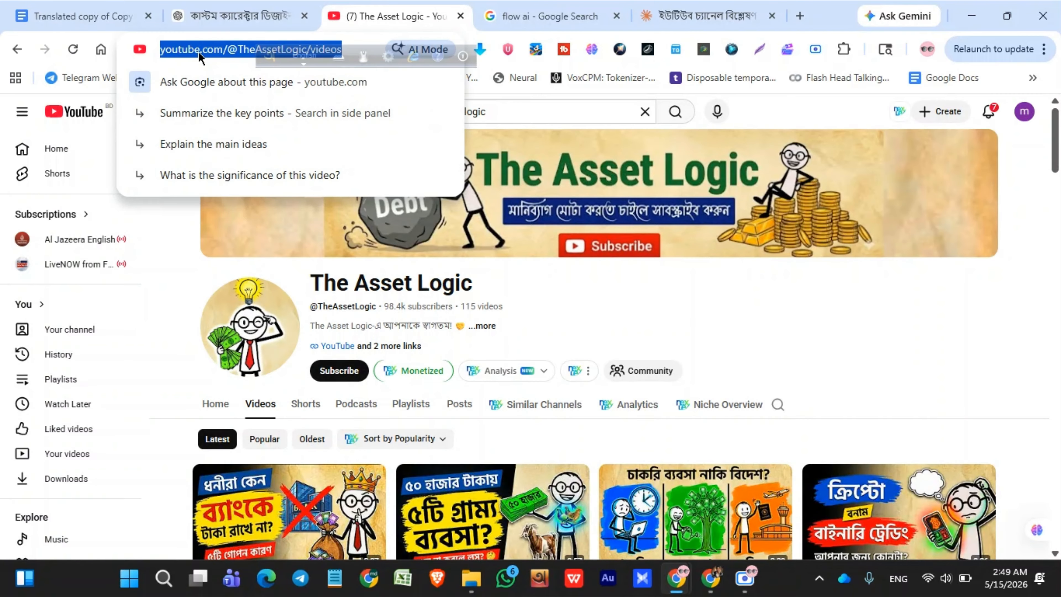
{"action": "right_click", "coordinate": [198, 51]}
{"action": "left_click", "coordinate": [245, 199]}
{"action": "left_click", "coordinate": [166, 230]}
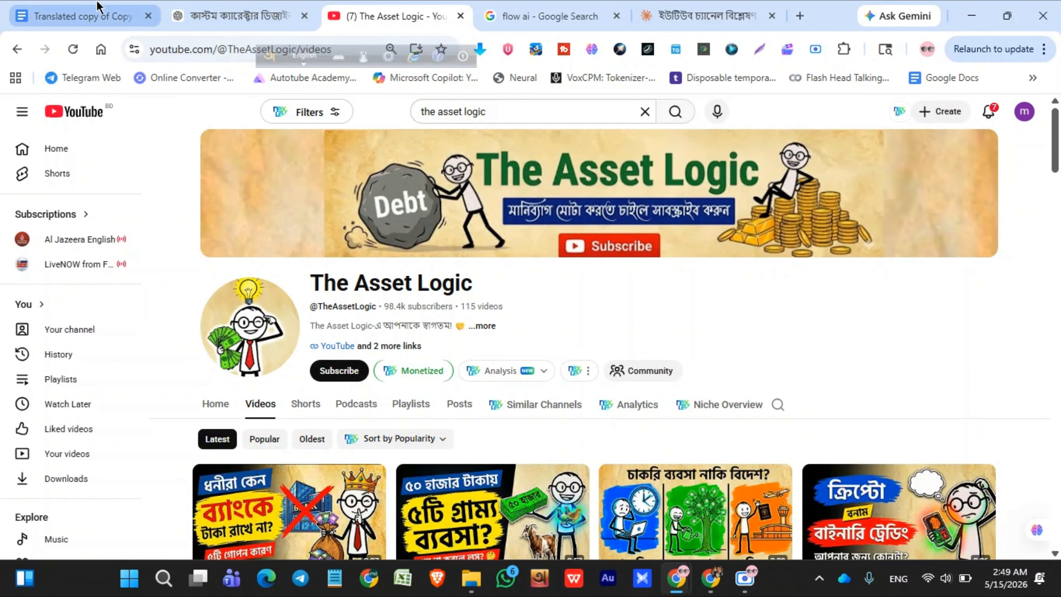
Check steps 2 and 3 of the master prompt in the Google Docs document, and return to the Claude chat.
{"action": "left_click", "coordinate": [83, 16]}
{"action": "scroll", "coordinate": [919, 331], "scroll_direction": "down", "scroll_amount": 10}
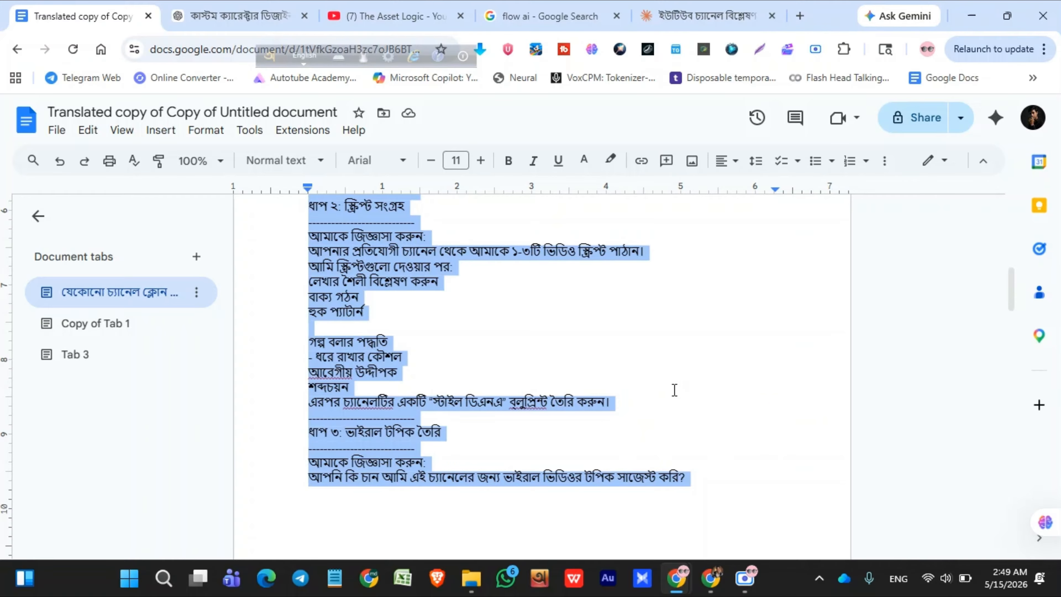
{"action": "left_click", "coordinate": [694, 14]}
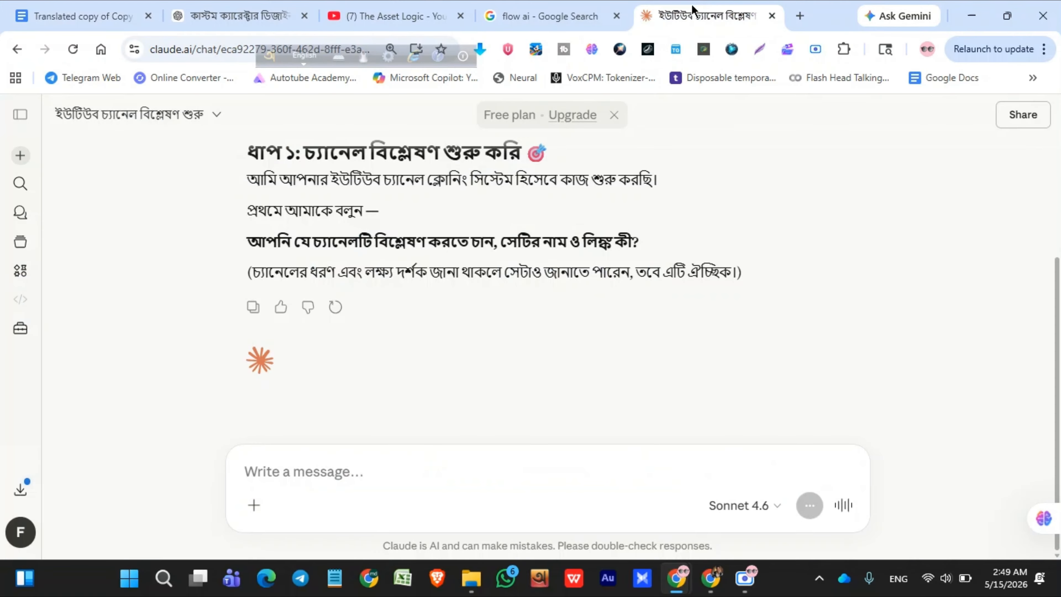
{"action": "right_click", "coordinate": [378, 480]}
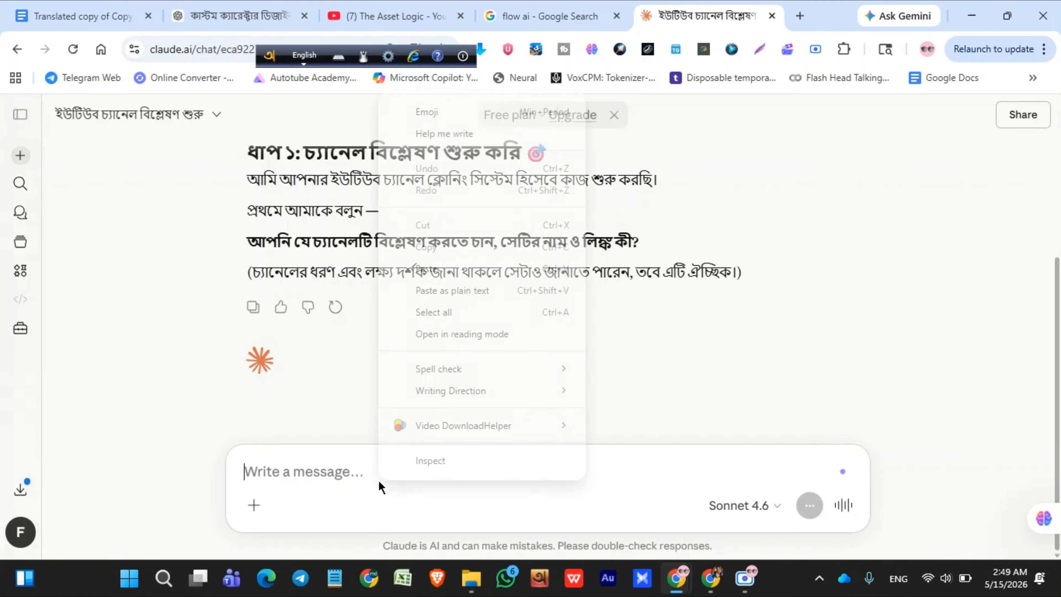
{"action": "left_click", "coordinate": [328, 476]}
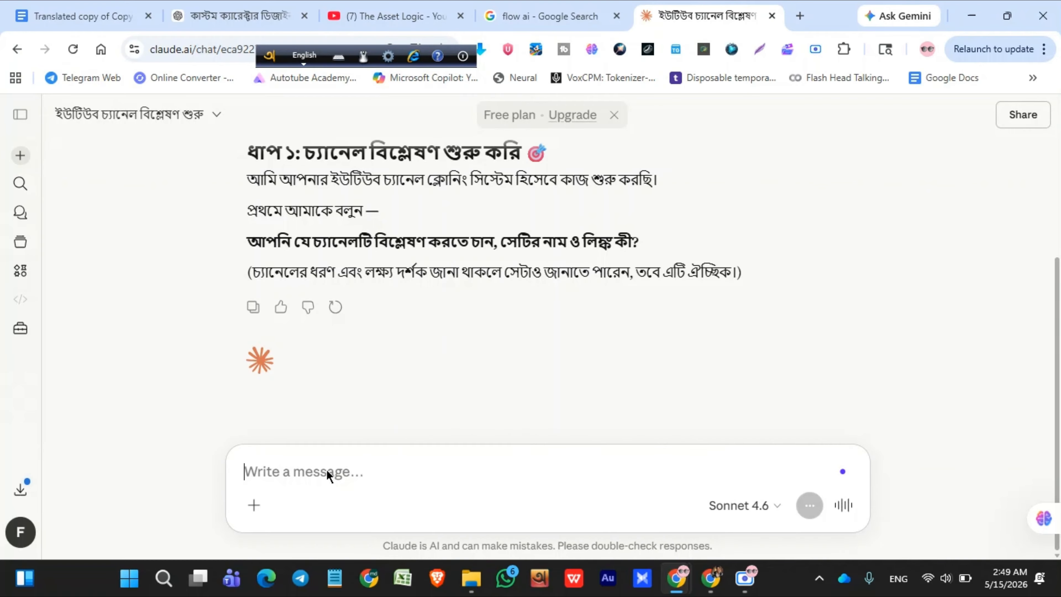
{"action": "right_click", "coordinate": [329, 475]}
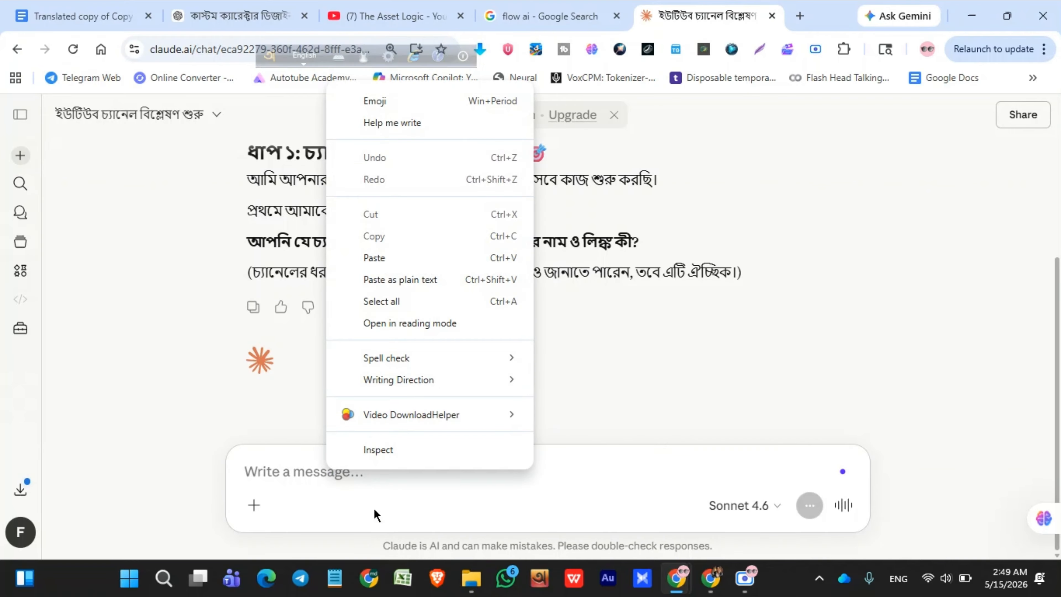
{"action": "type", "text": "nk"}
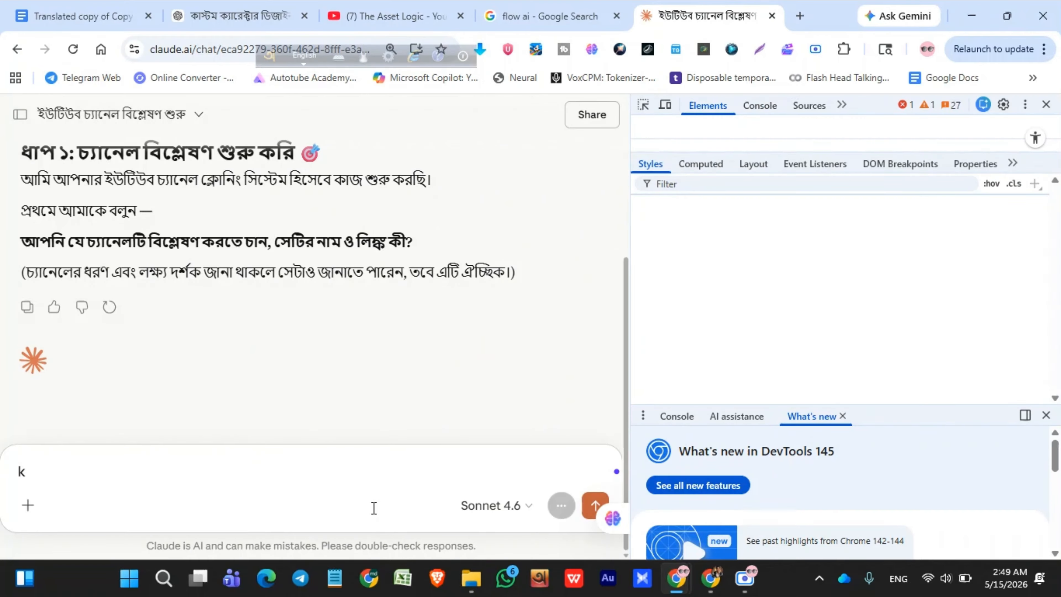
{"action": "left_click", "coordinate": [373, 507]}
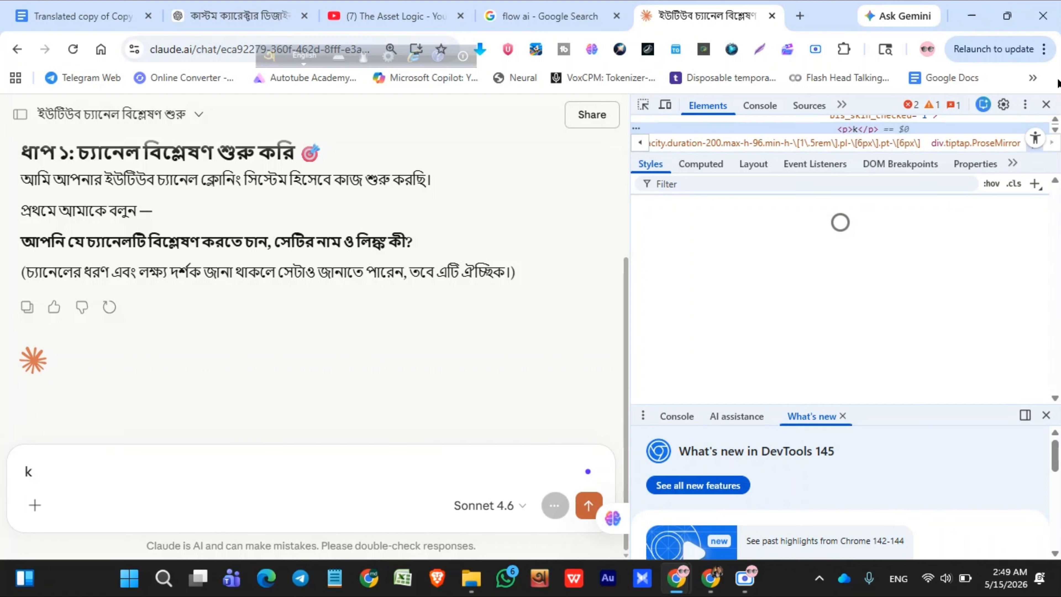
{"action": "left_click", "coordinate": [1046, 104]}
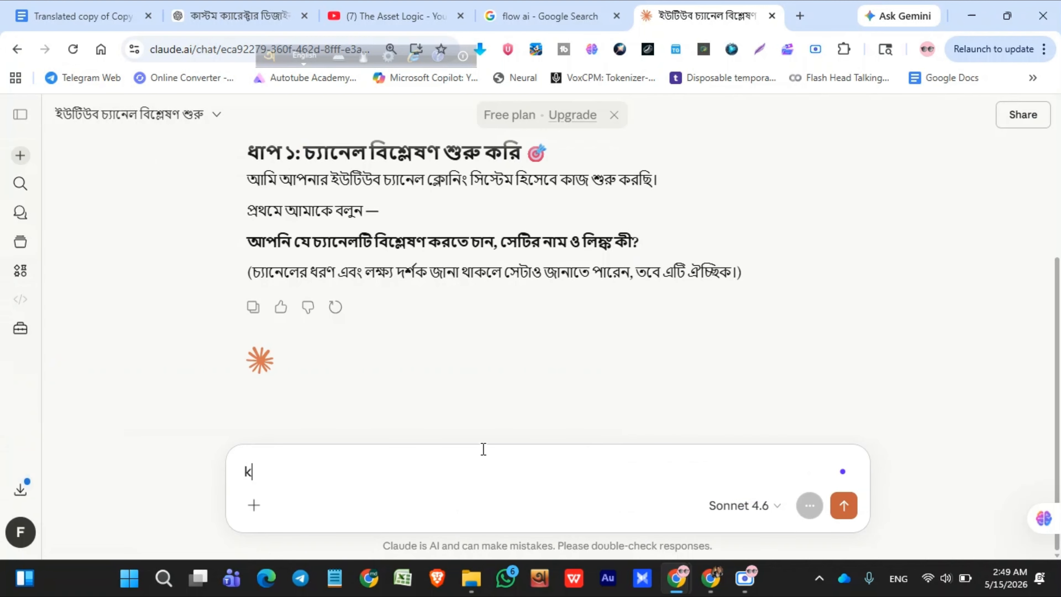
{"action": "key", "text": "BackSpace"}
{"action": "type", "text": "lim"}
{"action": "key", "text": "ctrl+v"}
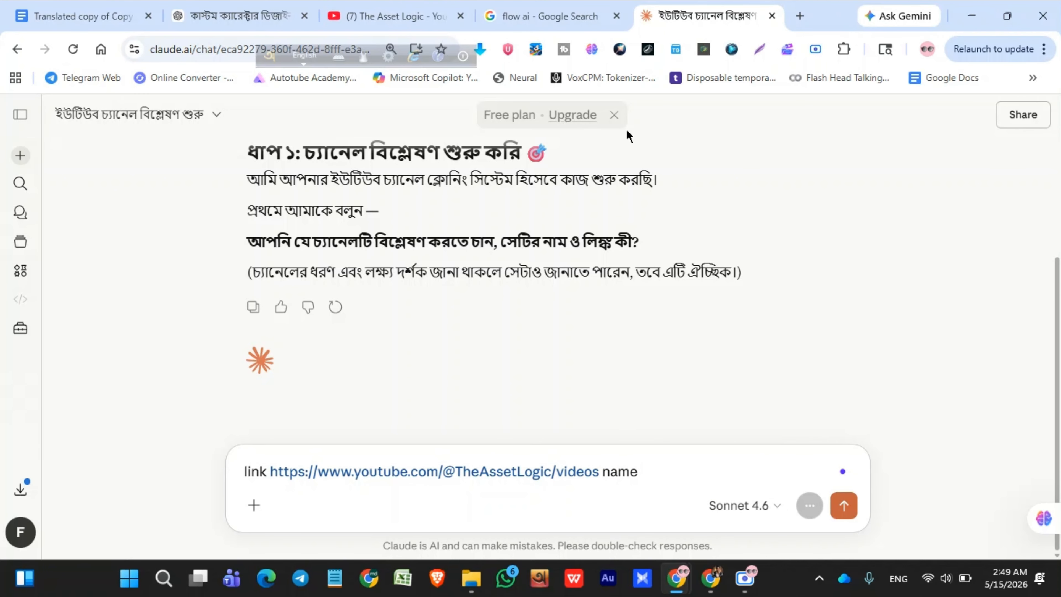
{"action": "left_click", "coordinate": [418, 15]}
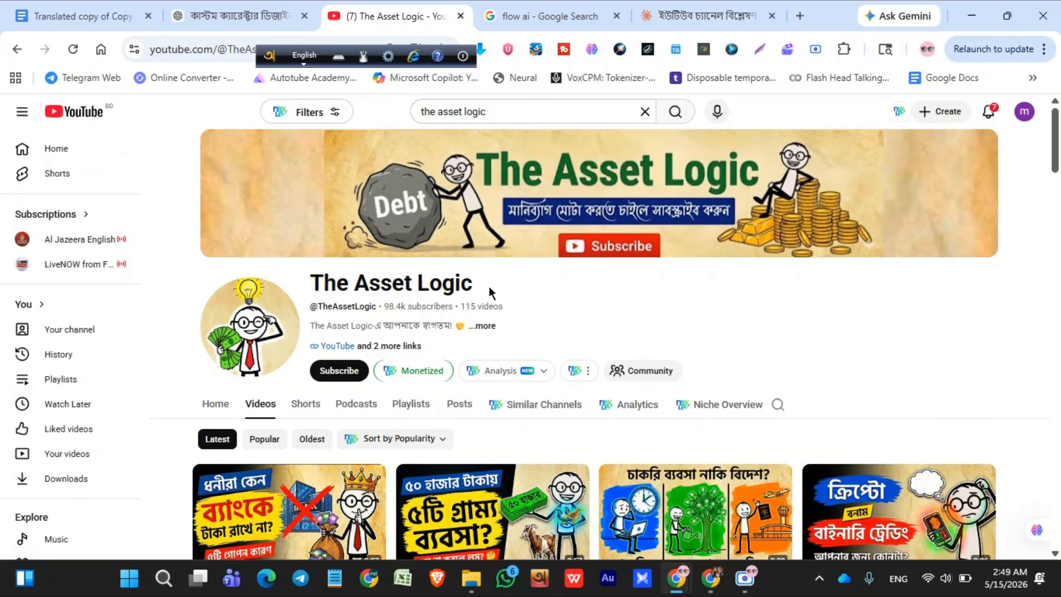
{"action": "left_click_drag", "start_coordinate": [490, 288], "coordinate": [310, 287]}
{"action": "right_click", "coordinate": [349, 286]}
{"action": "left_click", "coordinate": [364, 298]}
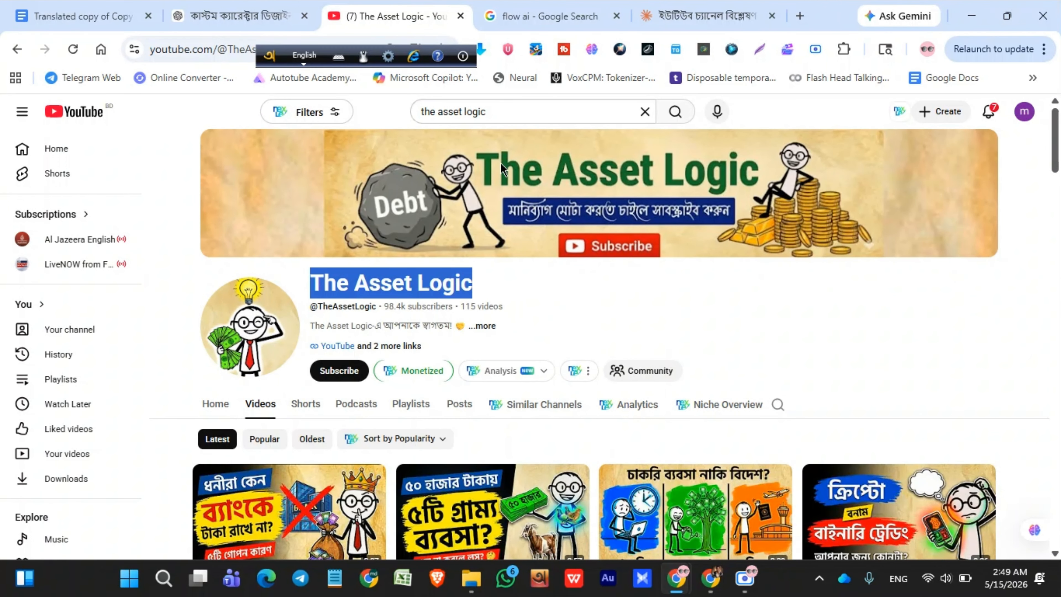
{"action": "left_click", "coordinate": [683, 9]}
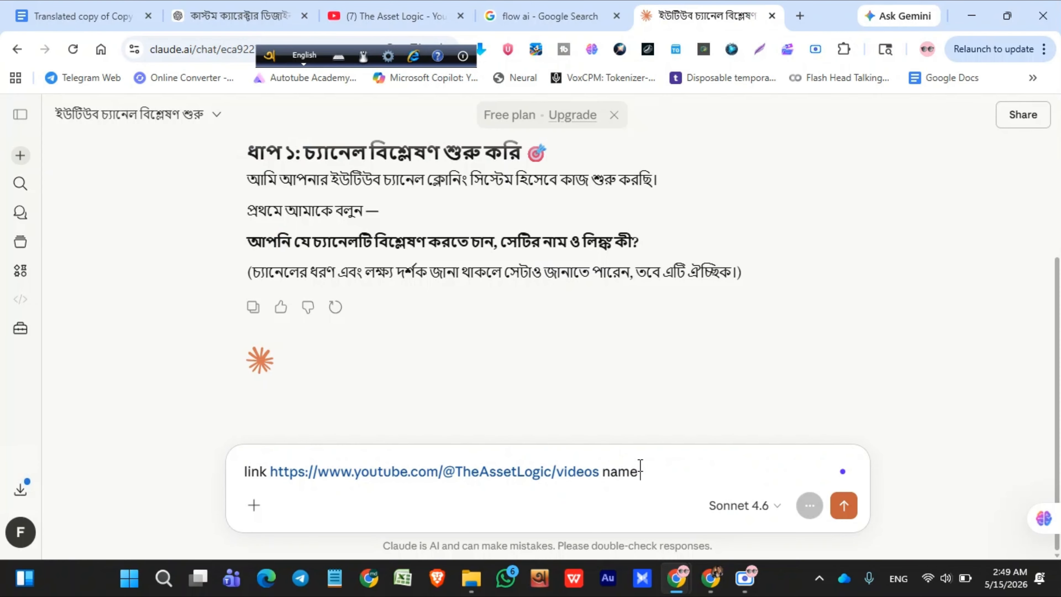
{"action": "key", "text": "ctrl+v"}
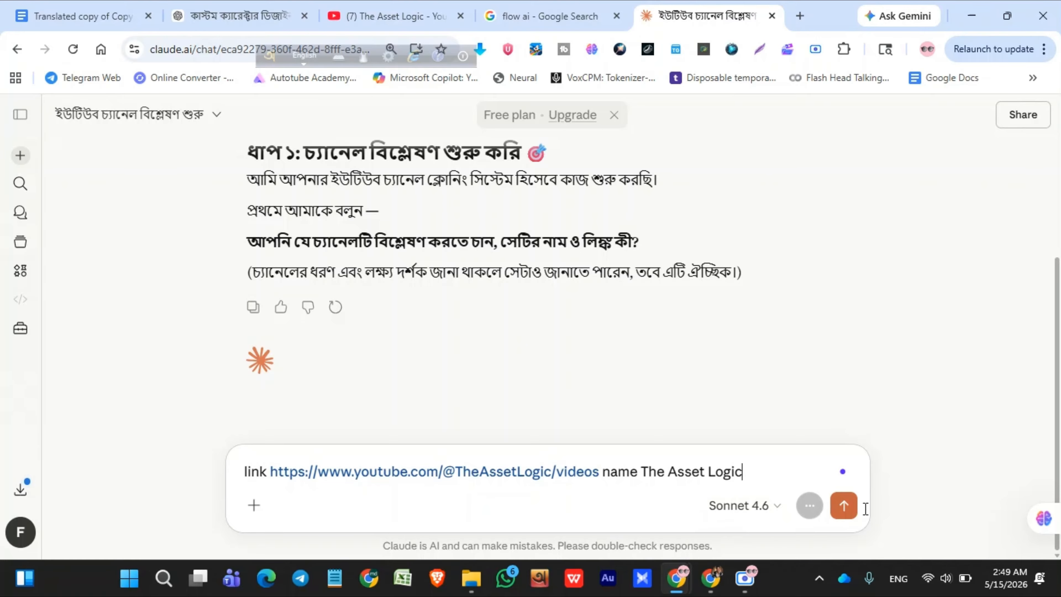
{"action": "left_click", "coordinate": [845, 507]}
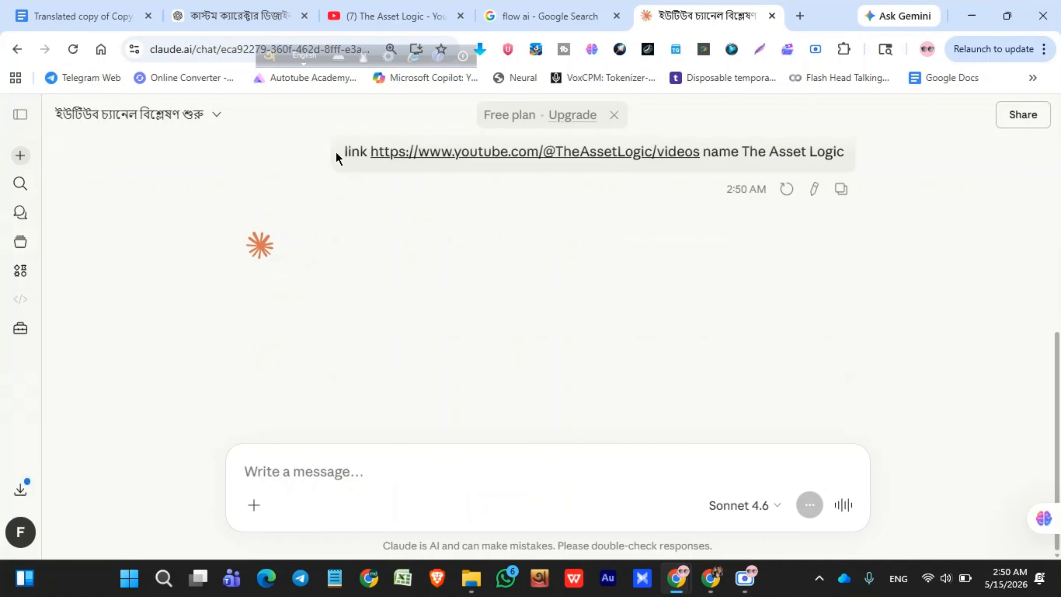
Copy the sent message with the channel link and name, and send it to Claude again.
{"action": "left_click_drag", "start_coordinate": [342, 152], "coordinate": [368, 151]}
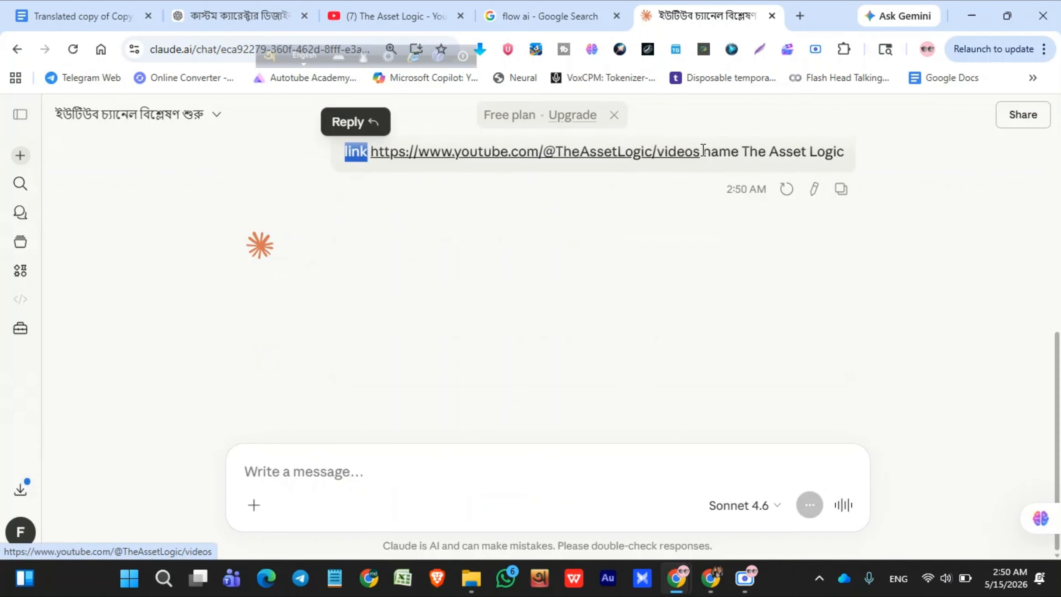
{"action": "left_click_drag", "start_coordinate": [703, 155], "coordinate": [834, 154]}
{"action": "left_click", "coordinate": [894, 160]}
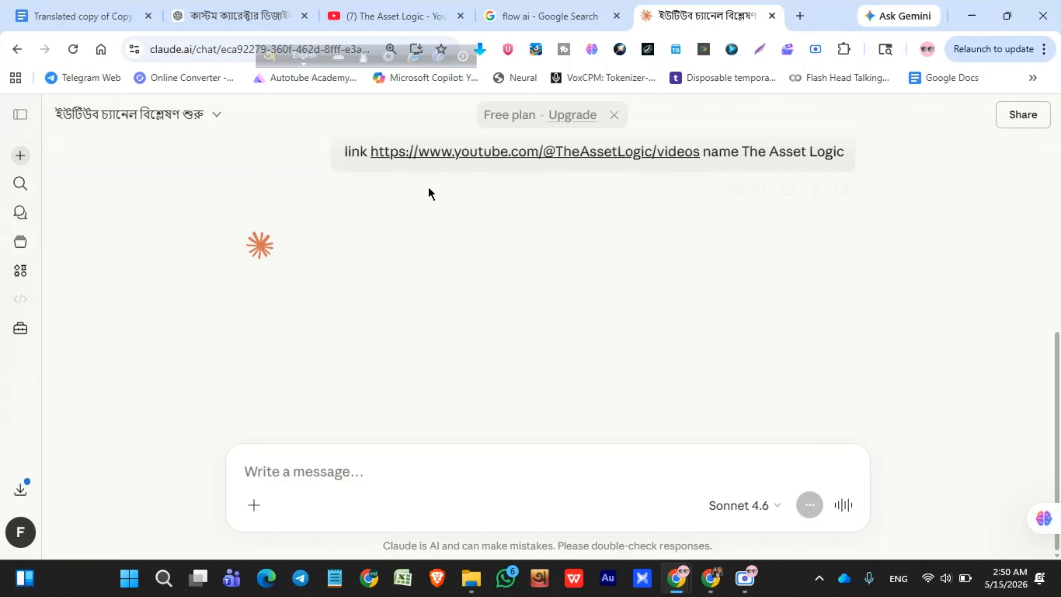
{"action": "mouse_move", "coordinate": [263, 244]}
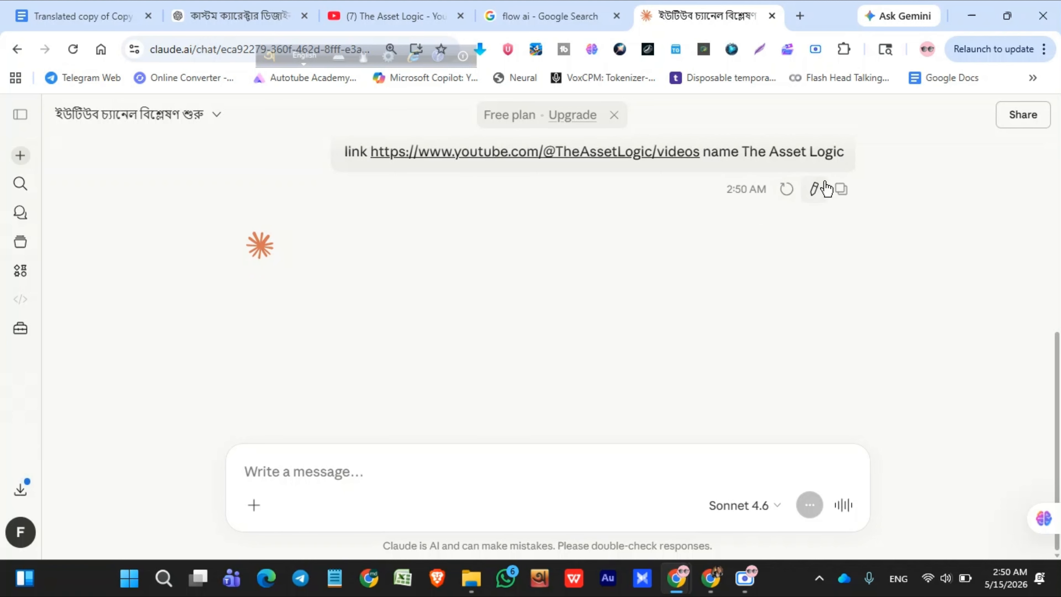
{"action": "left_click", "coordinate": [286, 471]}
{"action": "key", "text": "ctrl+v"}
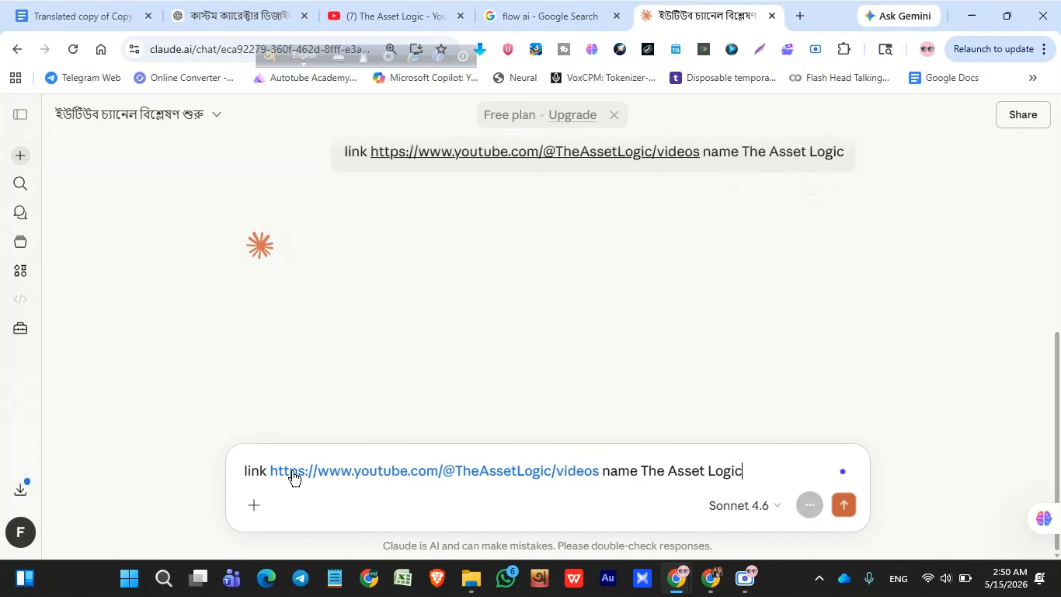
{"action": "left_click", "coordinate": [844, 519]}
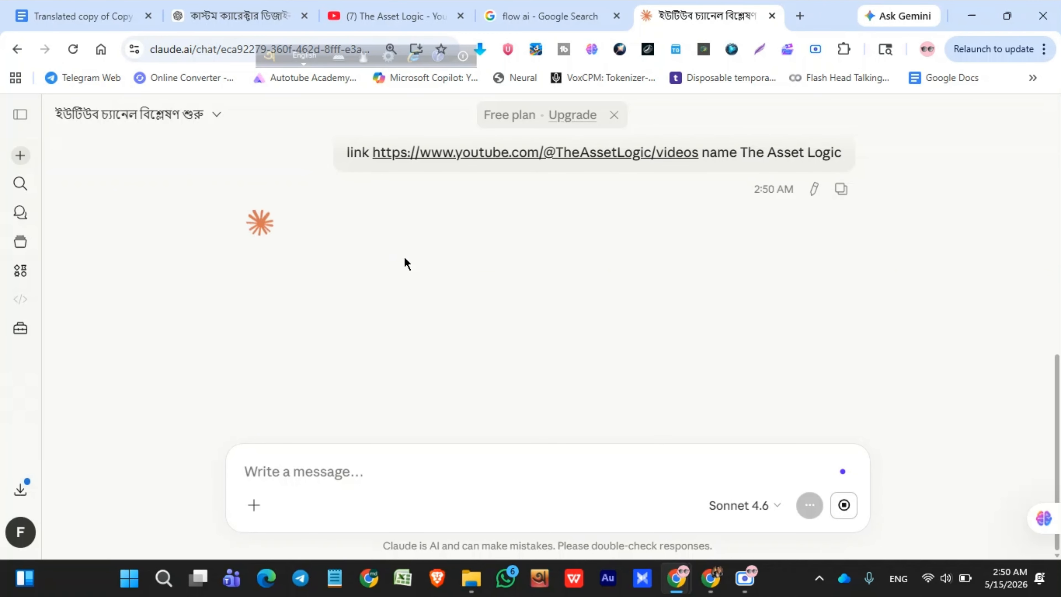
{"action": "scroll", "coordinate": [472, 324], "scroll_direction": "up", "scroll_amount": 3}
{"action": "mouse_move", "coordinate": [756, 593]}
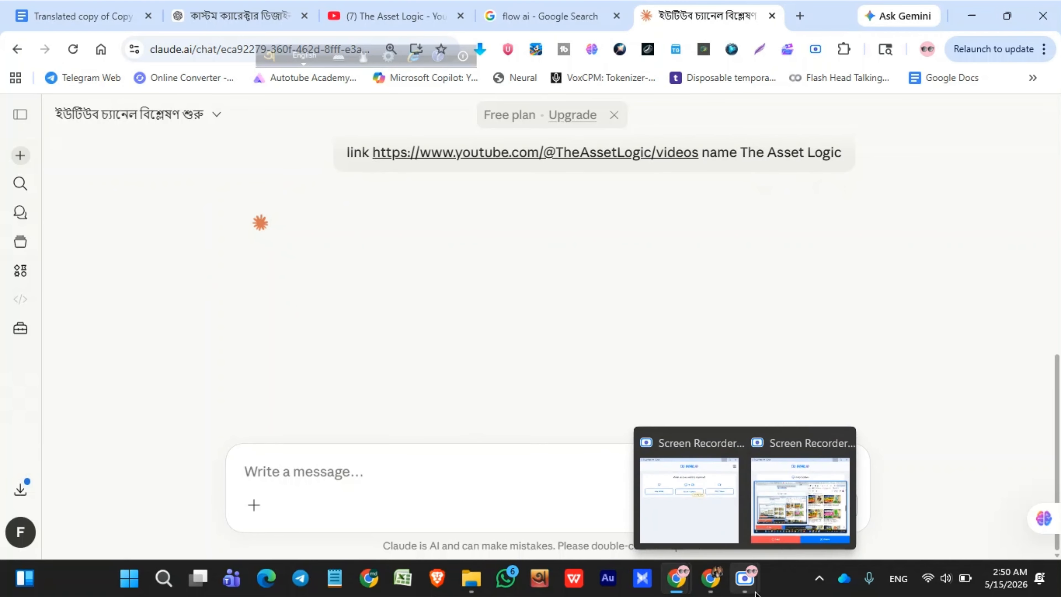
{"action": "left_click", "coordinate": [732, 442]}
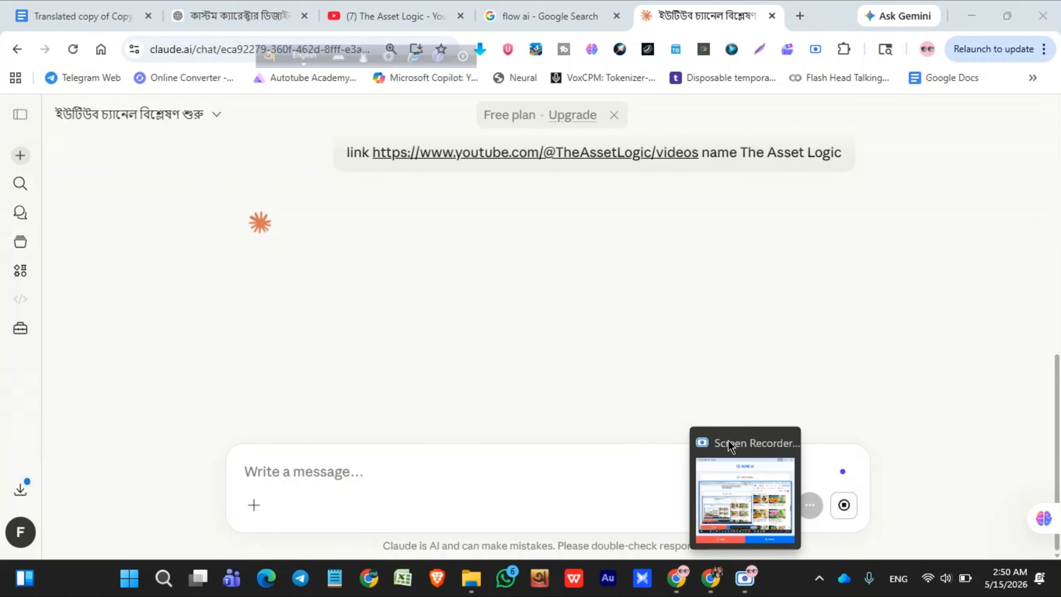
{"action": "left_click", "coordinate": [732, 480]}
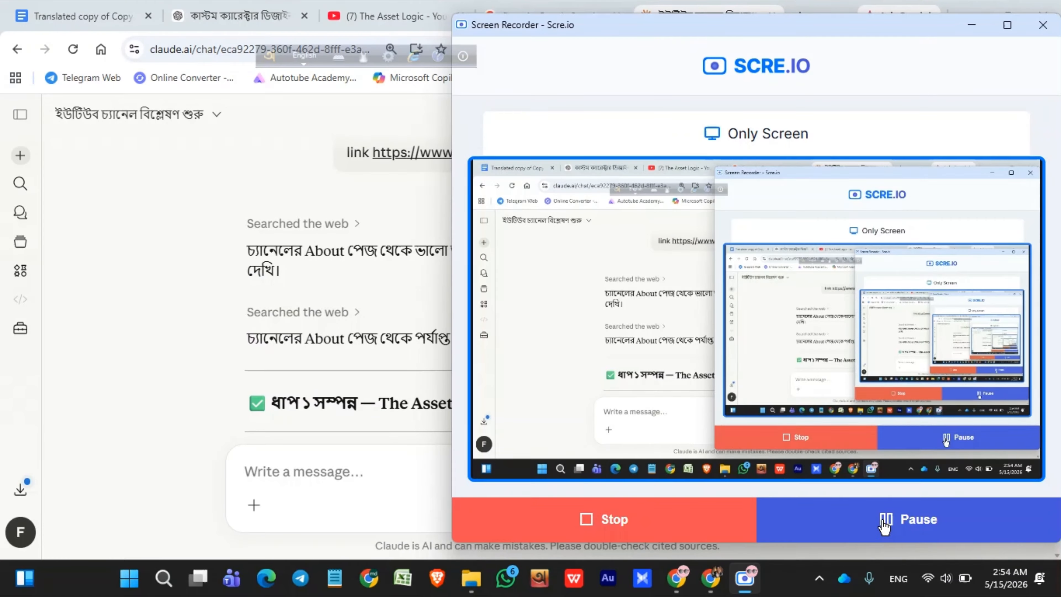
{"action": "left_click", "coordinate": [971, 24]}
Read Claude's step 1 analysis of The Asset Logic channel and its request for step 2.
{"action": "scroll", "coordinate": [476, 298], "scroll_direction": "down", "scroll_amount": 6}
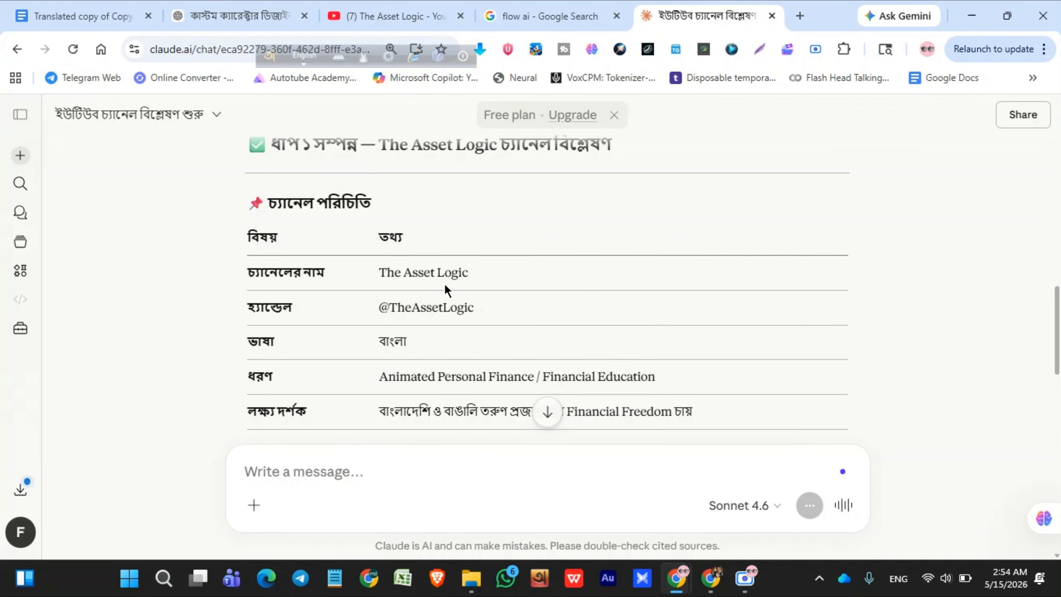
{"action": "scroll", "coordinate": [778, 248], "scroll_direction": "down", "scroll_amount": 5}
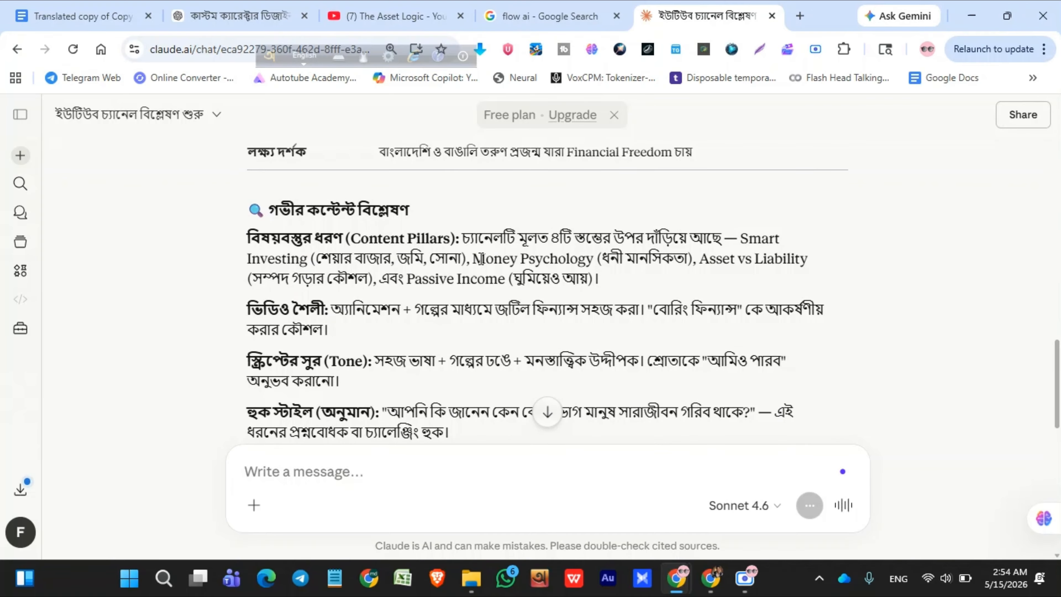
{"action": "scroll", "coordinate": [381, 165], "scroll_direction": "down", "scroll_amount": 5}
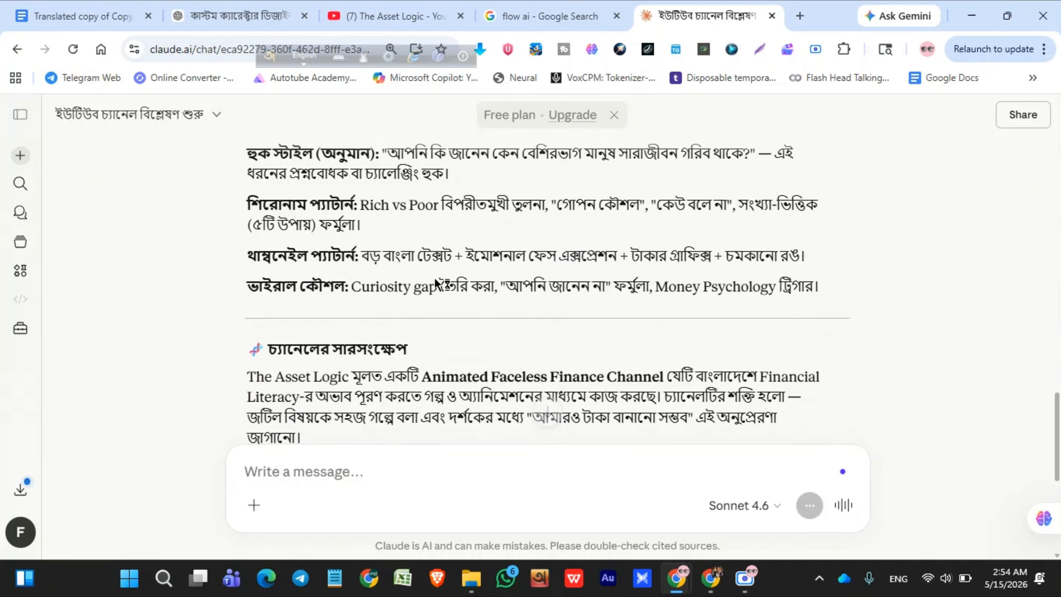
{"action": "scroll", "coordinate": [352, 245], "scroll_direction": "down", "scroll_amount": 5}
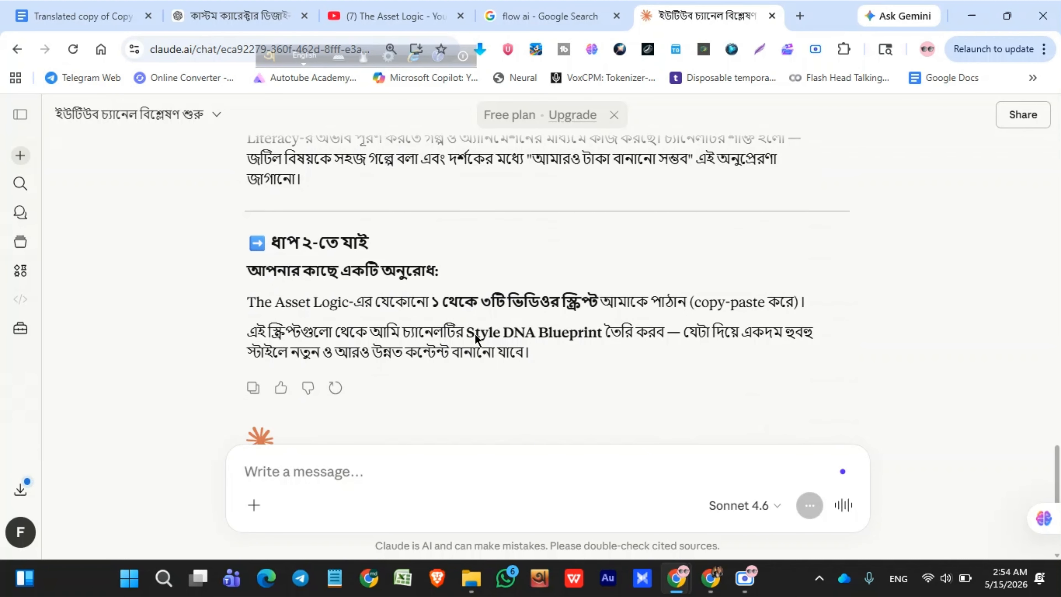
{"action": "scroll", "coordinate": [558, 301], "scroll_direction": "up", "scroll_amount": 3}
{"action": "scroll", "coordinate": [389, 244], "scroll_direction": "down", "scroll_amount": 4}
{"action": "scroll", "coordinate": [353, 245], "scroll_direction": "up", "scroll_amount": 8}
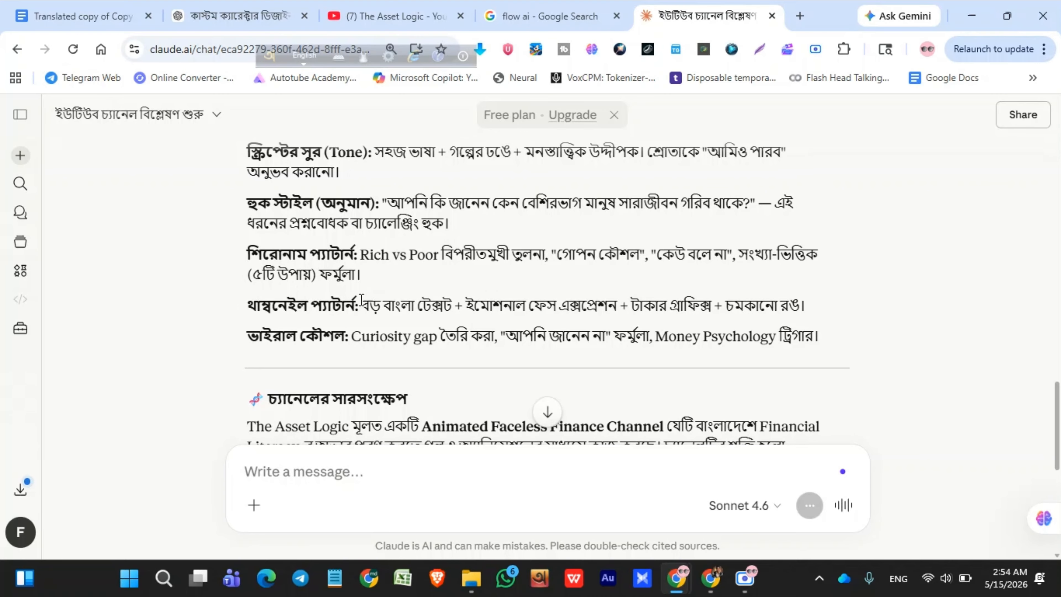
{"action": "scroll", "coordinate": [361, 300], "scroll_direction": "down", "scroll_amount": 3}
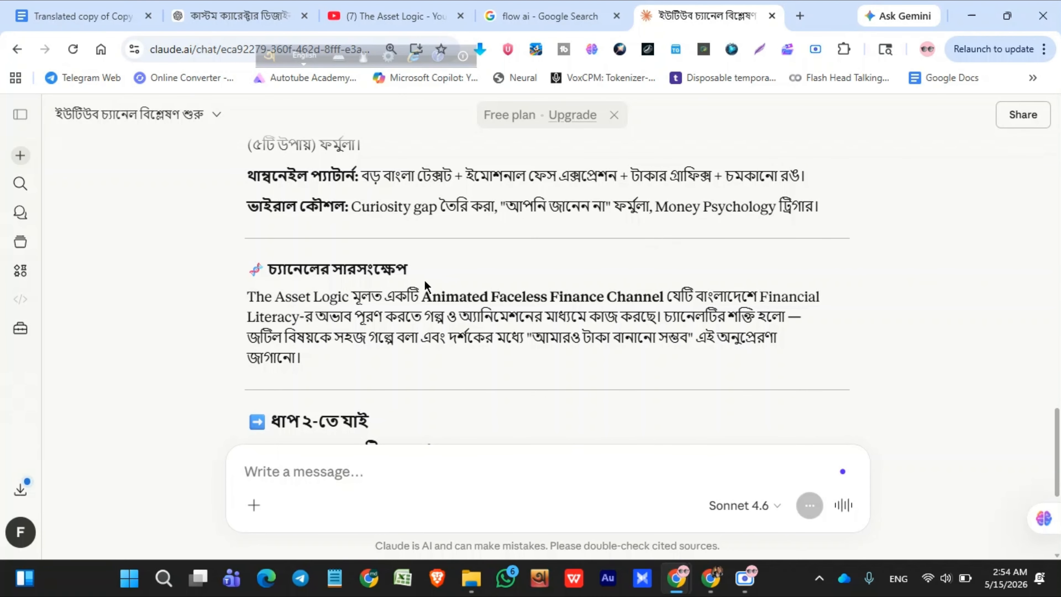
{"action": "scroll", "coordinate": [439, 387], "scroll_direction": "down", "scroll_amount": 3}
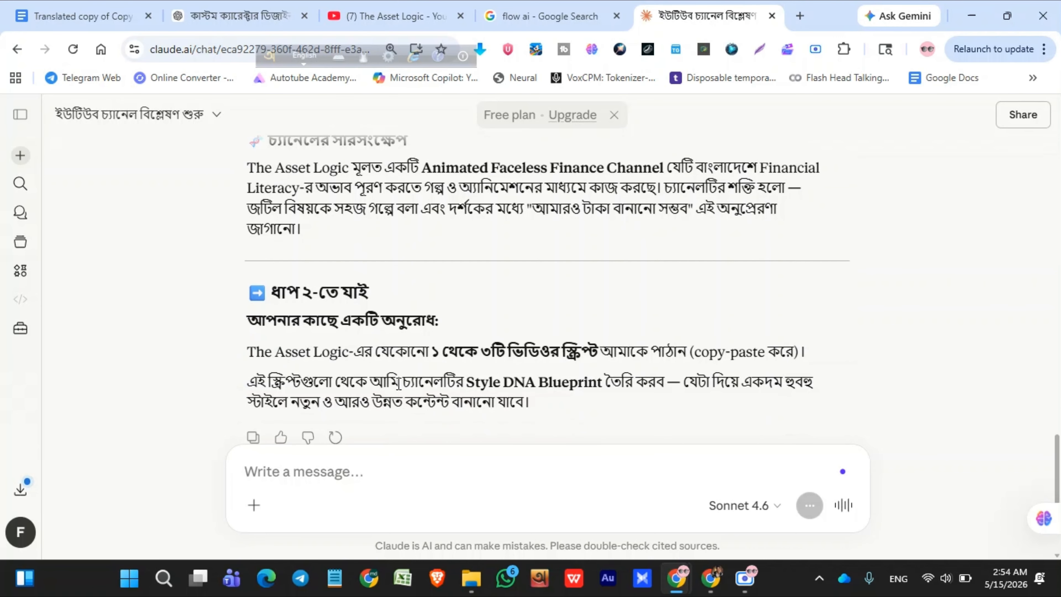
{"action": "left_click_drag", "start_coordinate": [433, 351], "coordinate": [598, 352]}
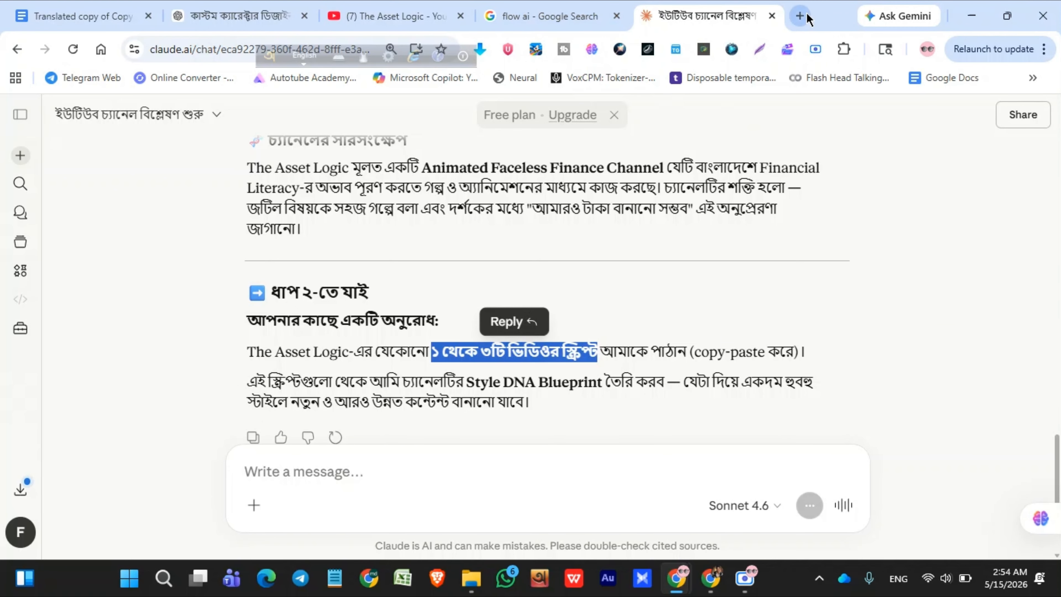
Search Google for "yt transcript" in a new browser tab, open the Youtube to Transcript website and close the search results.
{"action": "double_click", "coordinate": [800, 16]}
{"action": "double_click", "coordinate": [663, 21]}
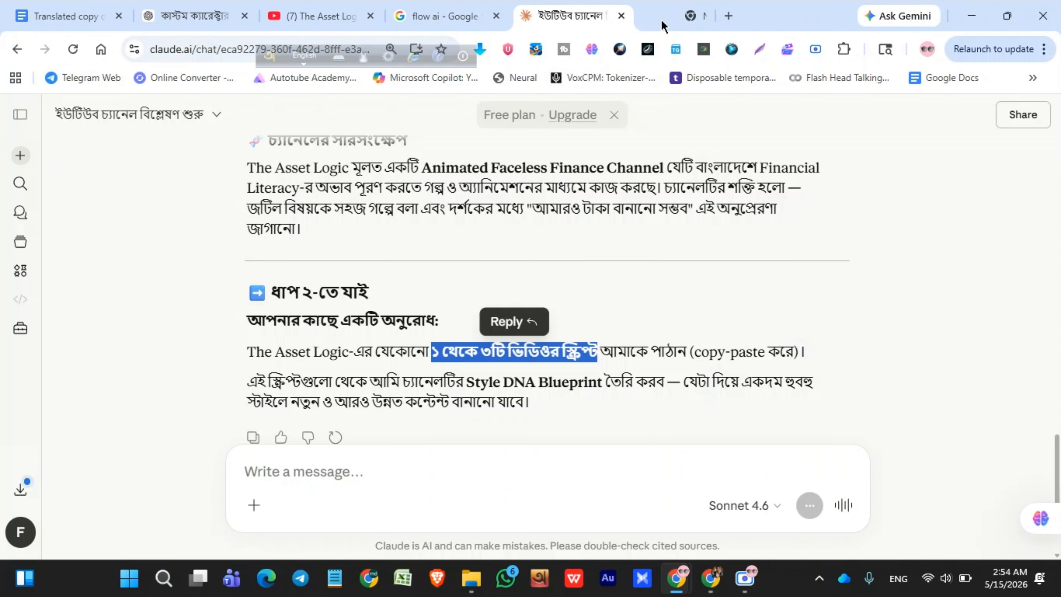
{"action": "left_click", "coordinate": [689, 17]}
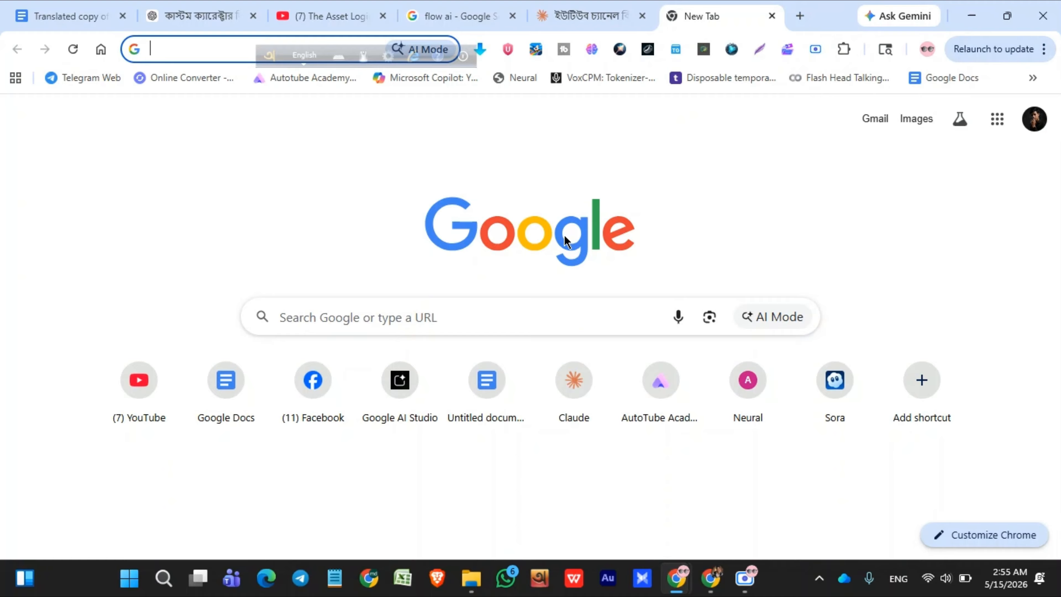
{"action": "left_click_drag", "start_coordinate": [436, 318], "coordinate": [400, 308]}
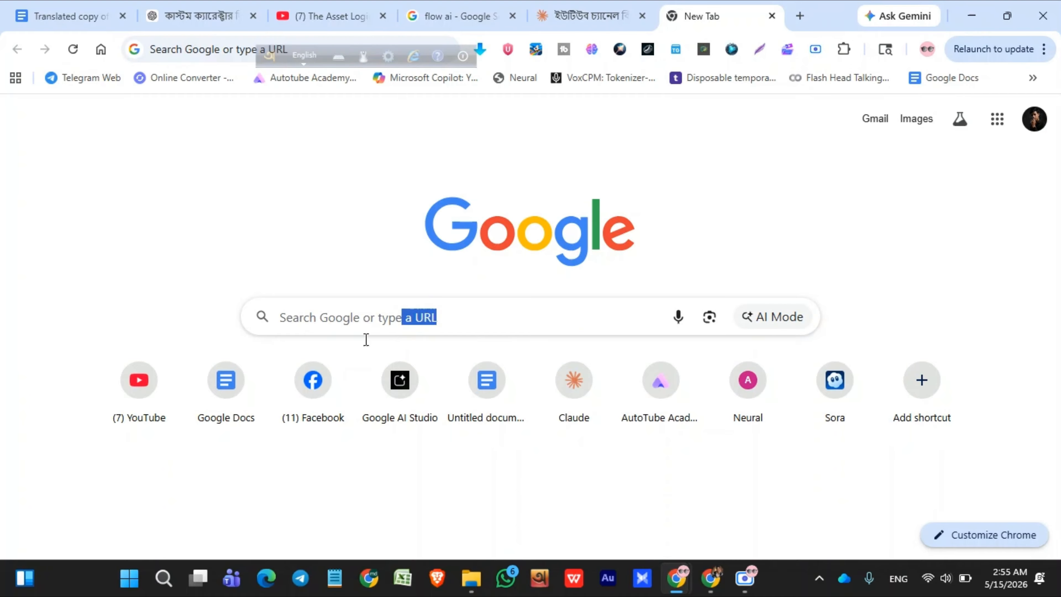
{"action": "left_click", "coordinate": [330, 319]}
{"action": "type", "text": "yt"}
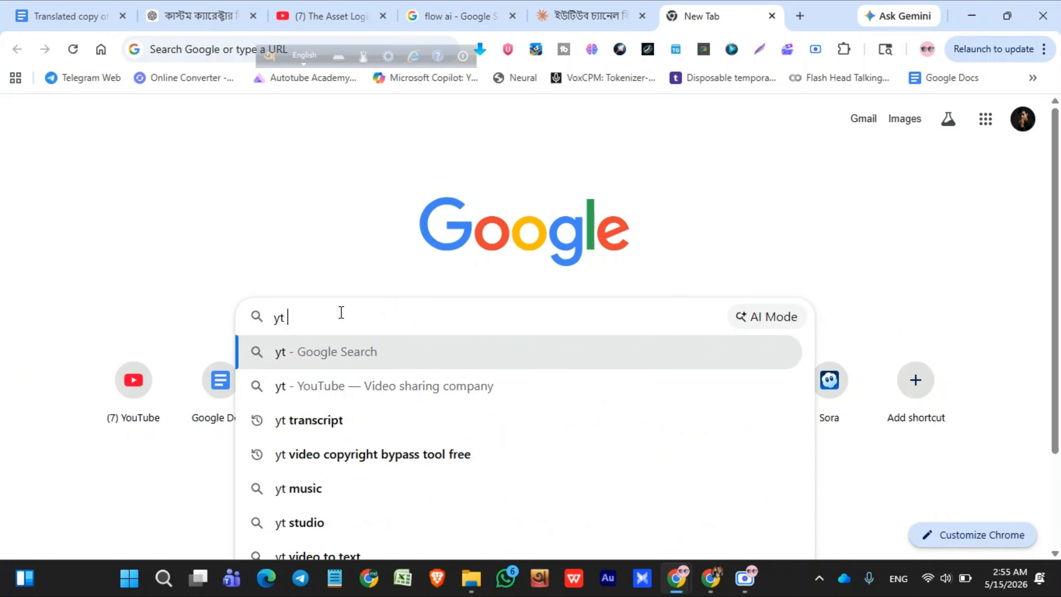
{"action": "left_click", "coordinate": [395, 386]}
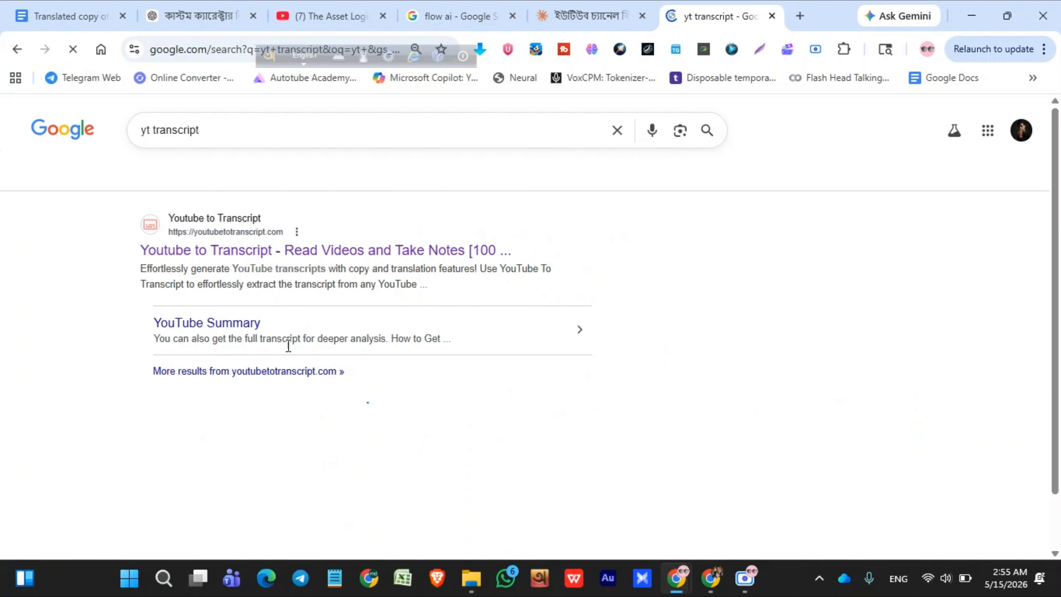
{"action": "left_click", "coordinate": [174, 251]}
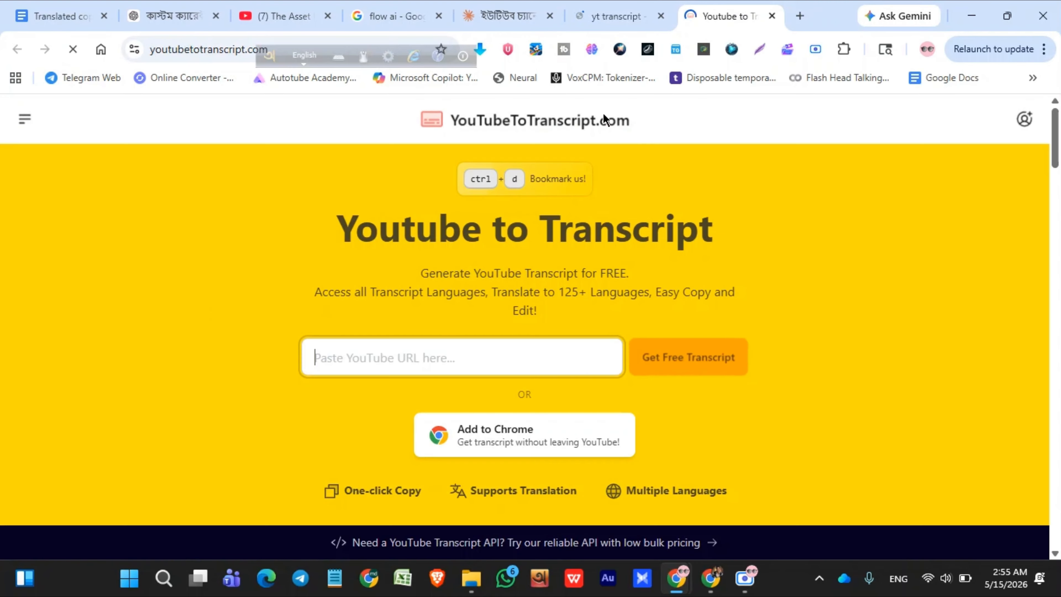
{"action": "left_click", "coordinate": [663, 17]}
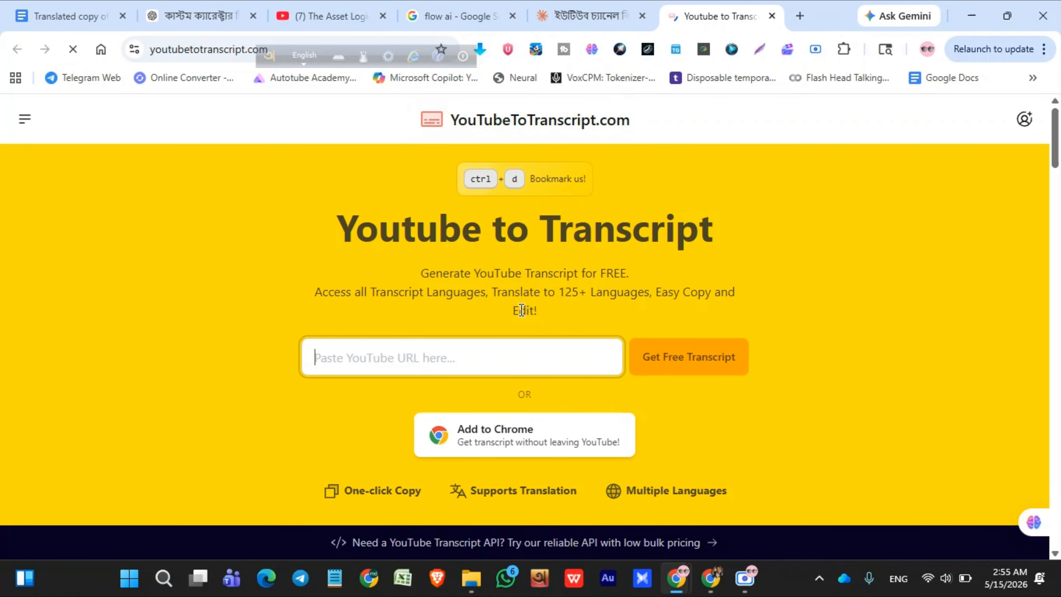
{"action": "left_click", "coordinate": [465, 351]}
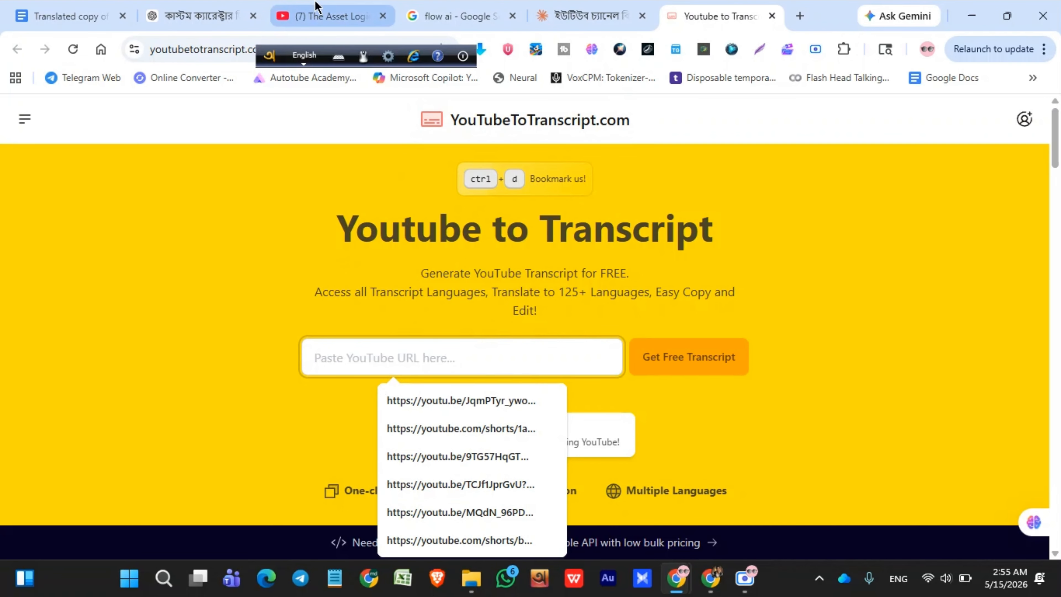
Open the bookmarked Autotube Academy website and examine its YouTube AI Automation and Affiliate Marketing with Advertica course cards.
{"action": "left_click", "coordinate": [318, 15]}
{"action": "double_click", "coordinate": [799, 15]}
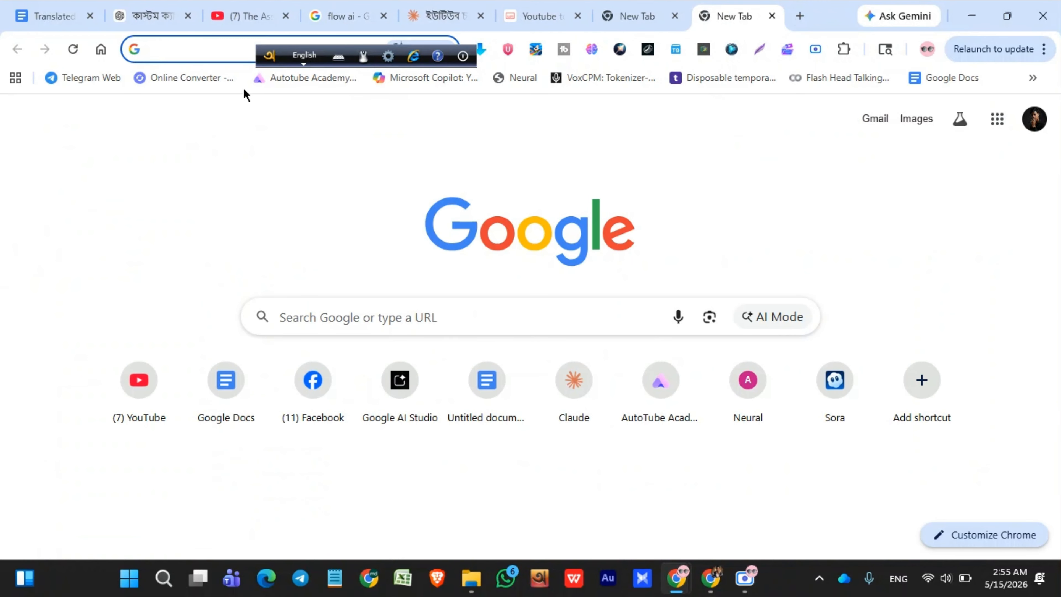
{"action": "left_click", "coordinate": [255, 77]}
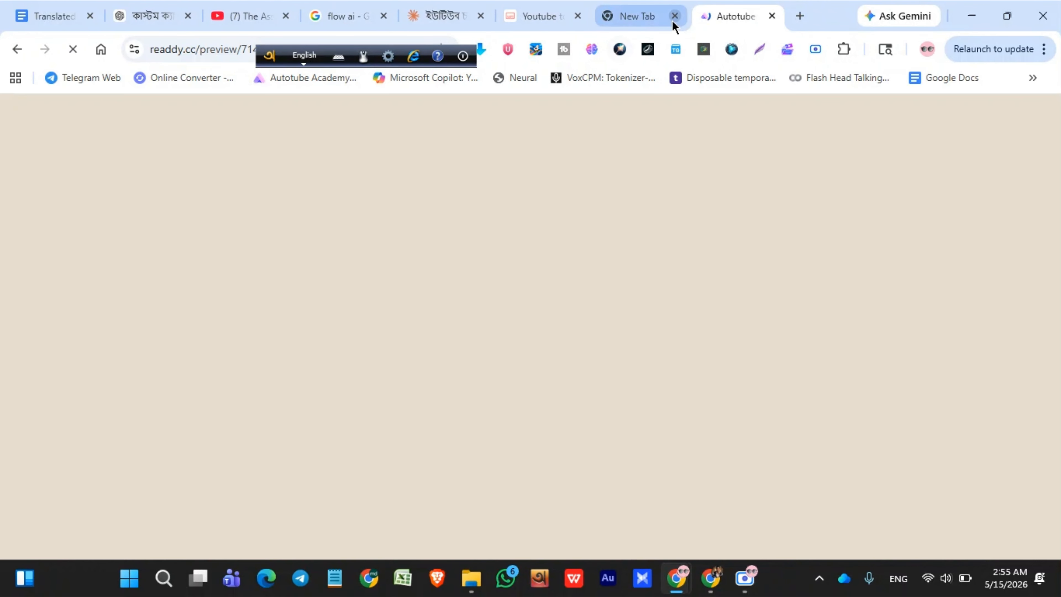
{"action": "left_click", "coordinate": [674, 17]}
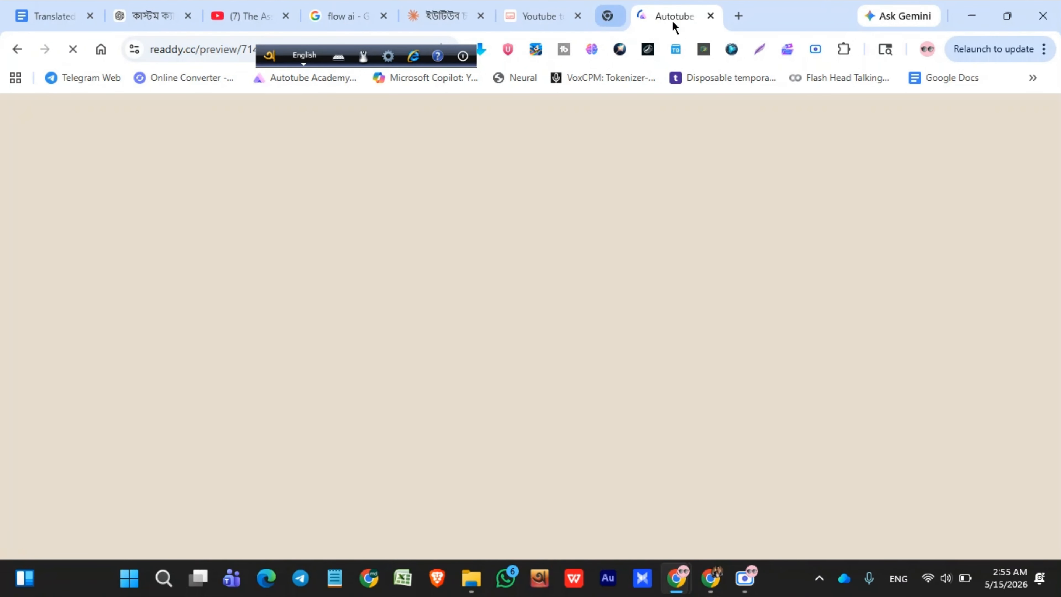
{"action": "scroll", "coordinate": [324, 346], "scroll_direction": "down", "scroll_amount": 10}
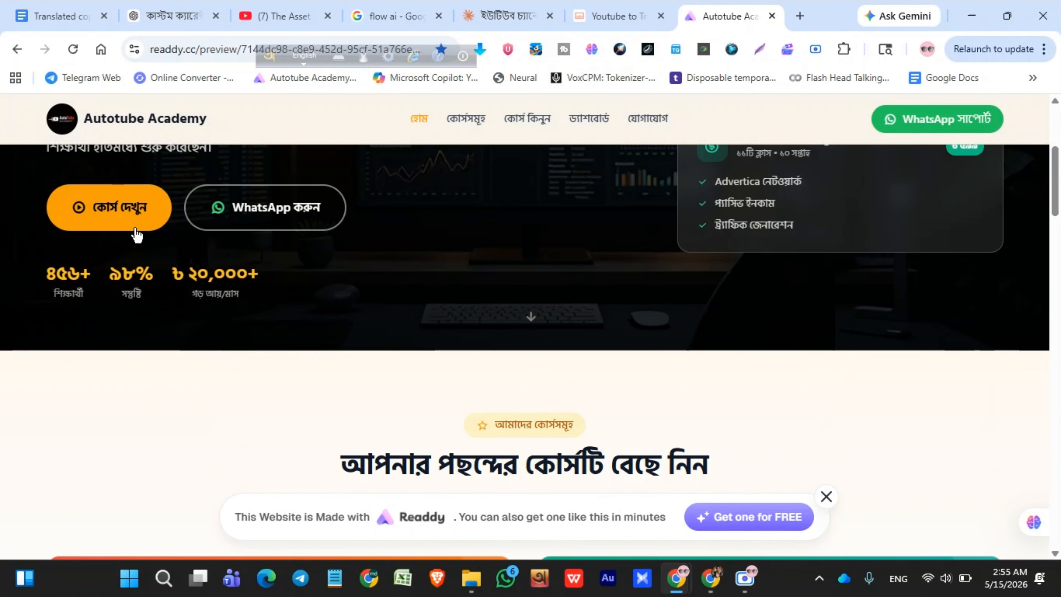
{"action": "scroll", "coordinate": [643, 274], "scroll_direction": "down", "scroll_amount": 3}
{"action": "scroll", "coordinate": [387, 305], "scroll_direction": "up", "scroll_amount": 4}
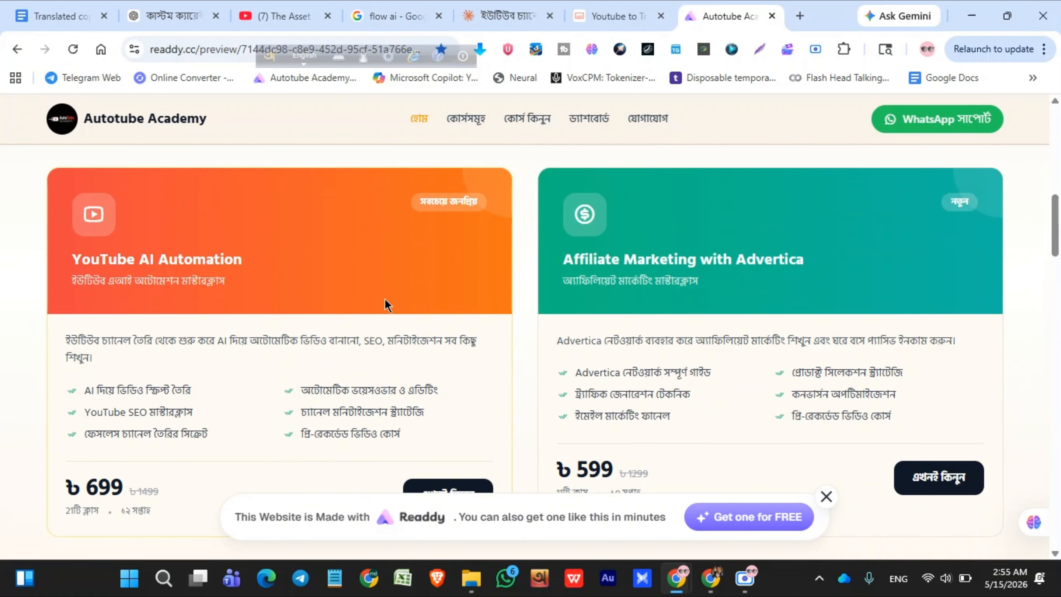
{"action": "left_click_drag", "start_coordinate": [243, 263], "coordinate": [86, 258]}
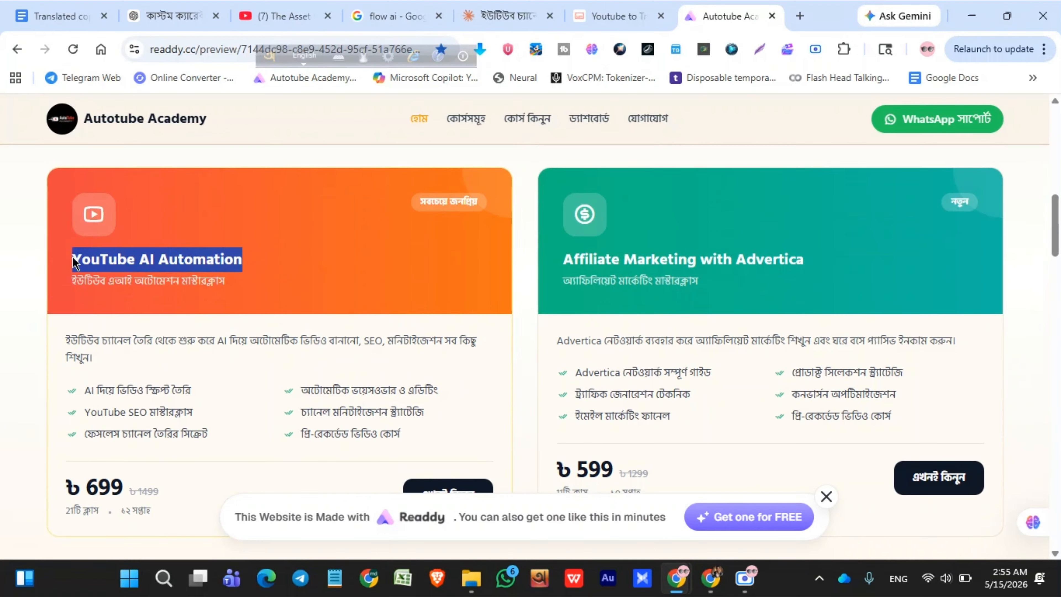
{"action": "left_click_drag", "start_coordinate": [564, 256], "coordinate": [821, 252]}
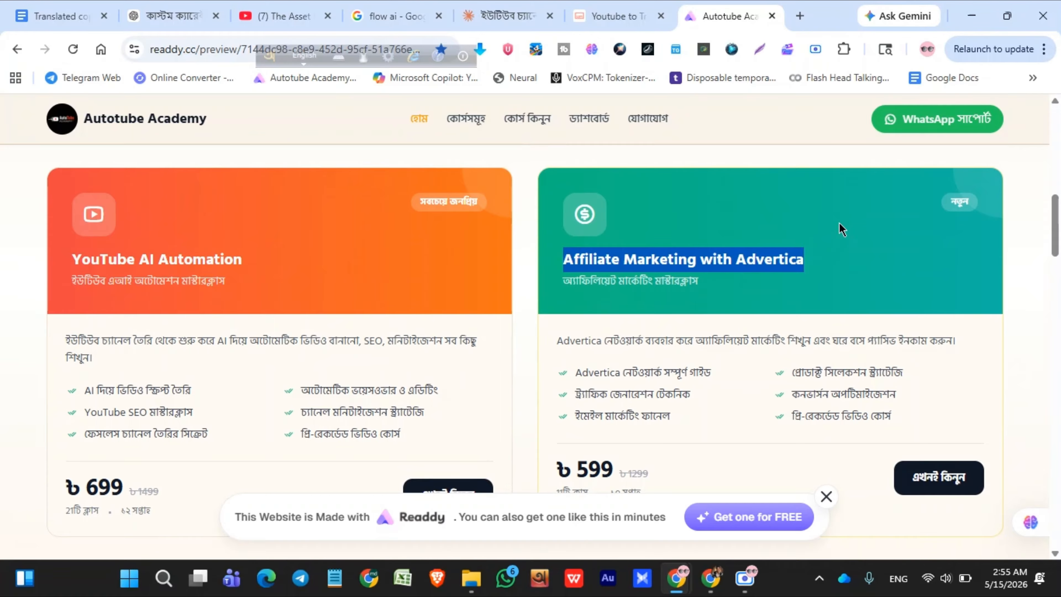
{"action": "left_click", "coordinate": [872, 223]}
Check the prices of the two courses offered on the Autotube Academy home page.
{"action": "scroll", "coordinate": [912, 279], "scroll_direction": "down", "scroll_amount": 3}
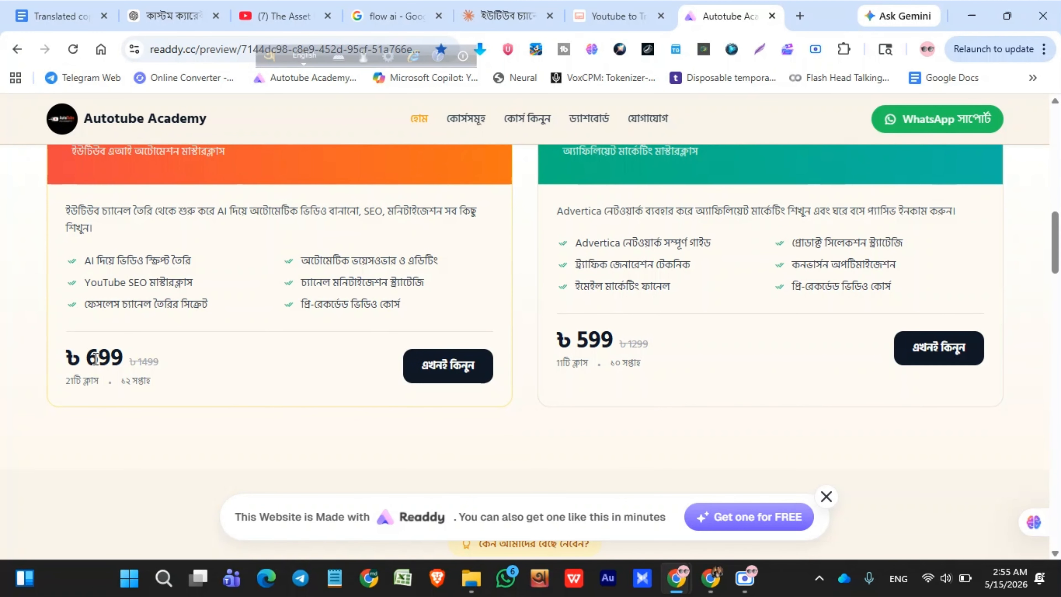
{"action": "left_click_drag", "start_coordinate": [85, 360], "coordinate": [124, 359]}
{"action": "left_click", "coordinate": [117, 356]}
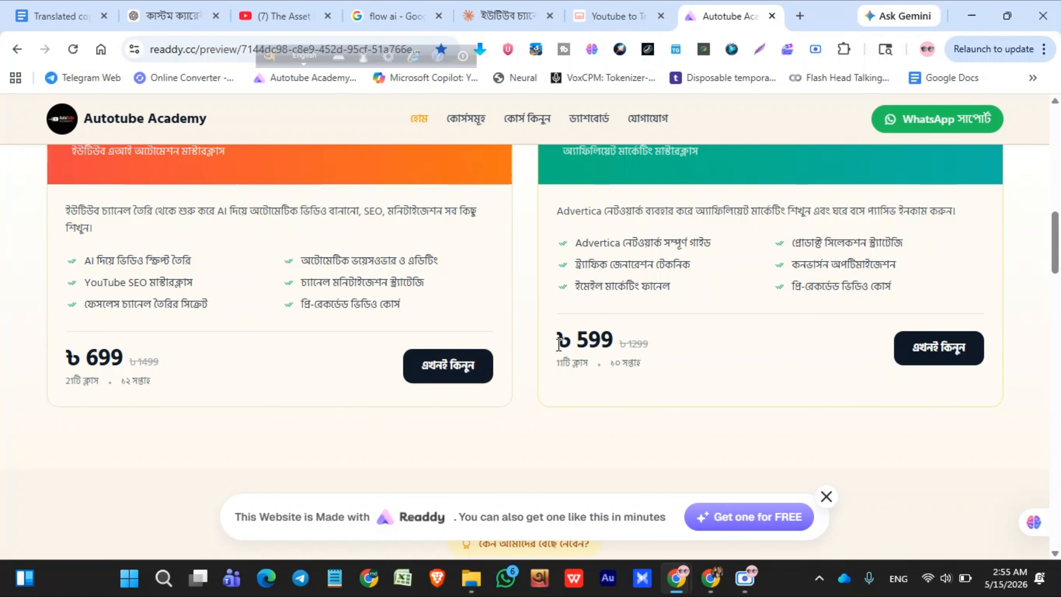
{"action": "left_click_drag", "start_coordinate": [580, 339], "coordinate": [684, 327]}
{"action": "scroll", "coordinate": [575, 343], "scroll_direction": "up", "scroll_amount": 5}
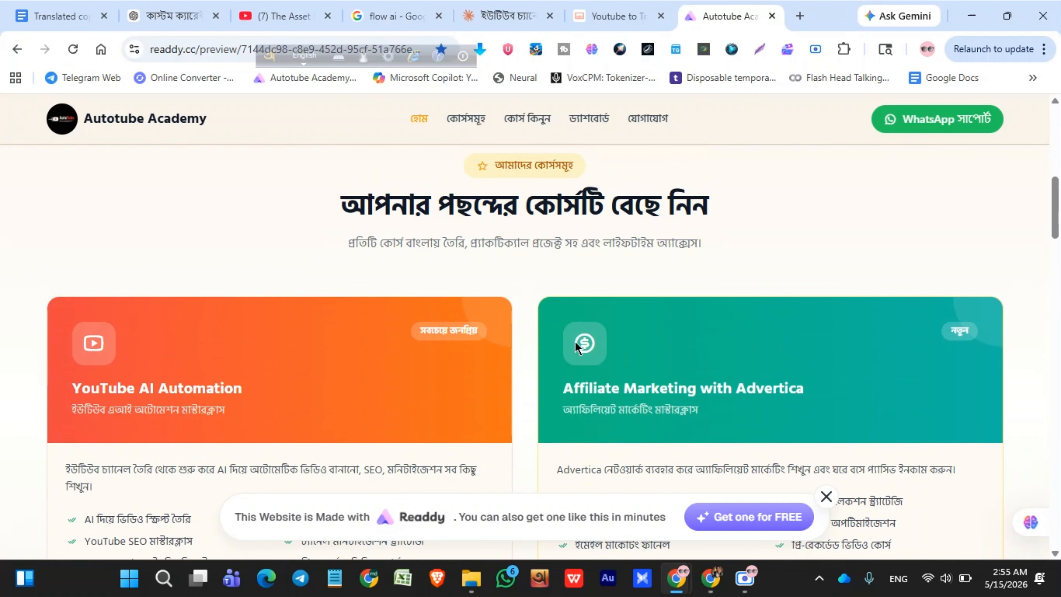
{"action": "left_click_drag", "start_coordinate": [565, 383], "coordinate": [812, 388]}
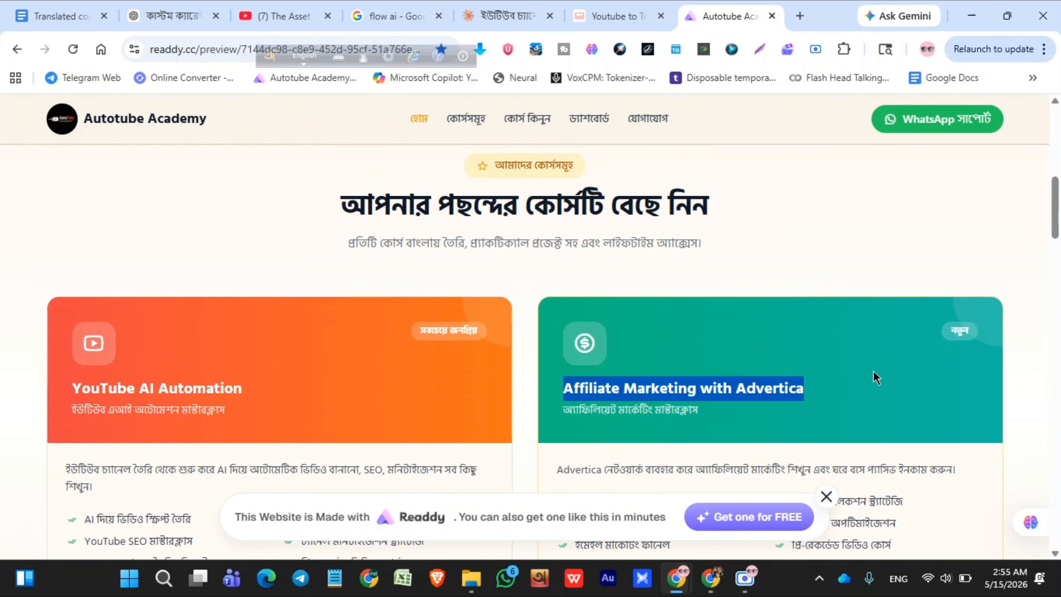
{"action": "scroll", "coordinate": [599, 391], "scroll_direction": "down", "scroll_amount": 7}
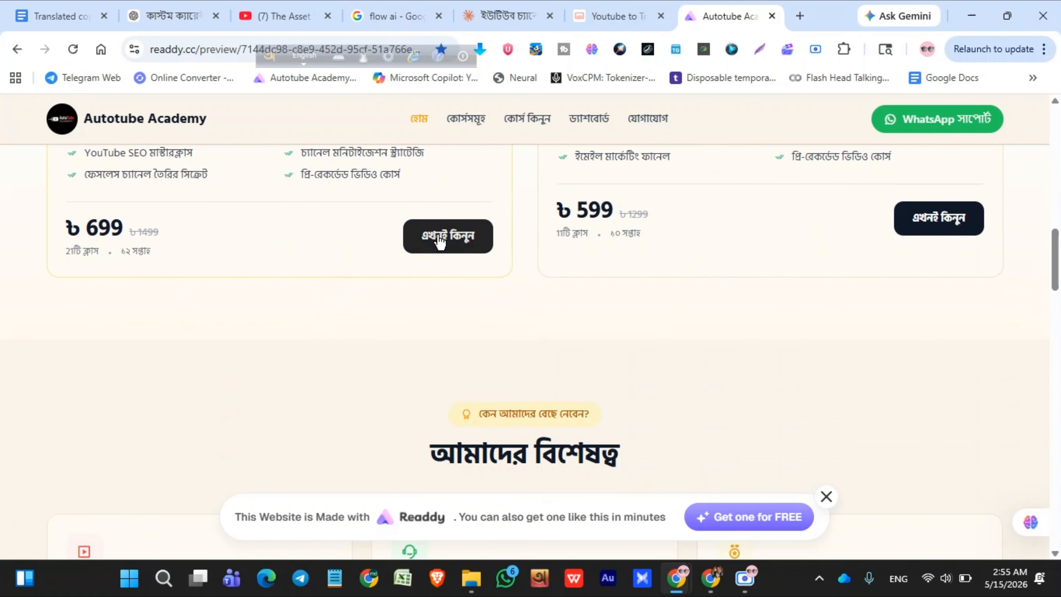
Look through the class list on the Autotube Academy dashboard, and close the website.
{"action": "left_click", "coordinate": [594, 122]}
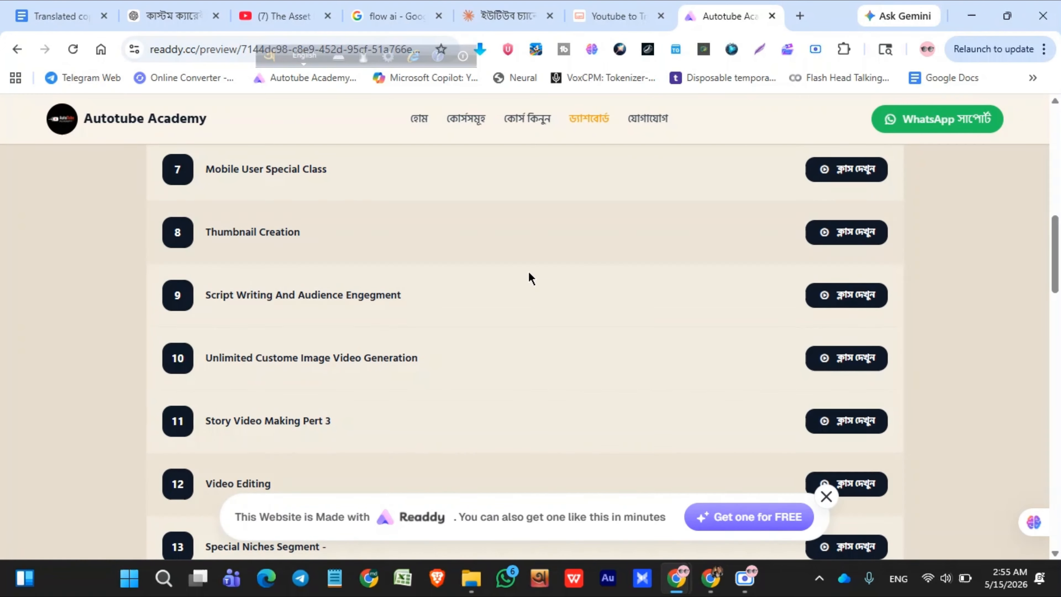
{"action": "scroll", "coordinate": [527, 284], "scroll_direction": "up", "scroll_amount": 7}
{"action": "scroll", "coordinate": [526, 289], "scroll_direction": "up", "scroll_amount": 5}
{"action": "scroll", "coordinate": [501, 276], "scroll_direction": "down", "scroll_amount": 18}
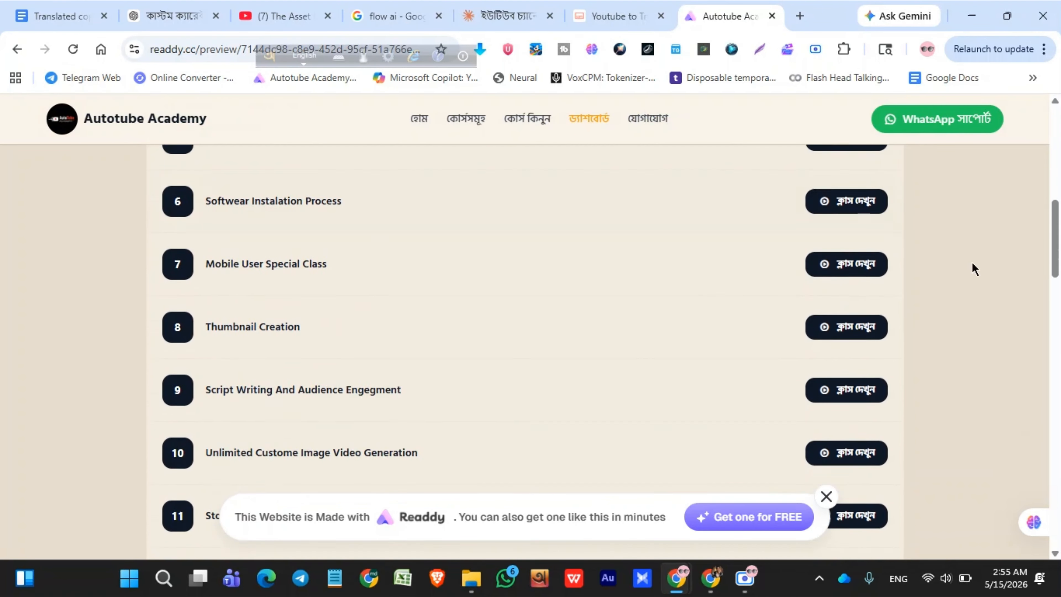
{"action": "scroll", "coordinate": [476, 268], "scroll_direction": "down", "scroll_amount": 18}
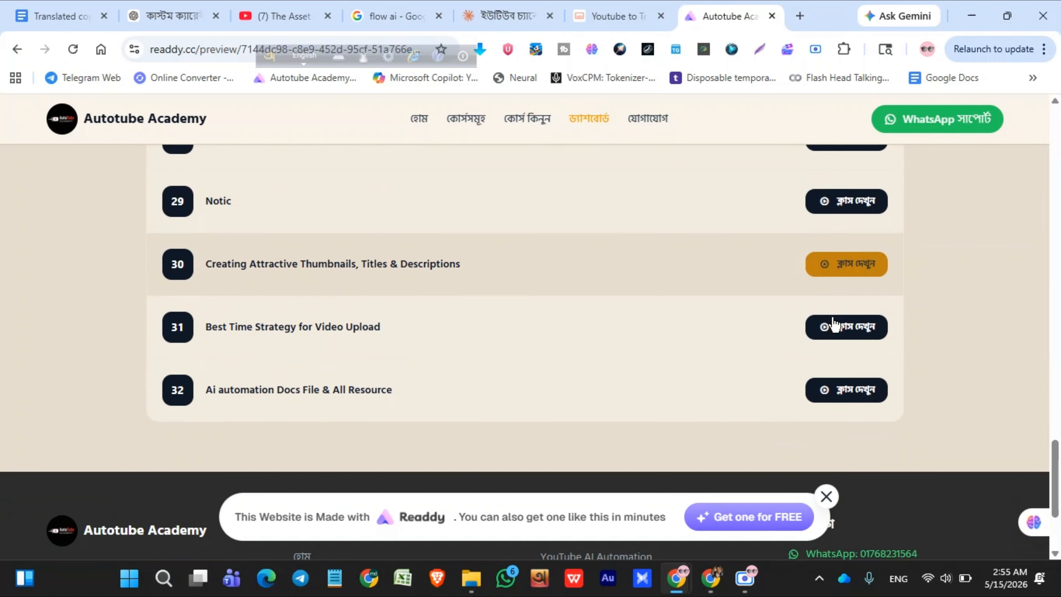
{"action": "scroll", "coordinate": [794, 259], "scroll_direction": "up", "scroll_amount": 20}
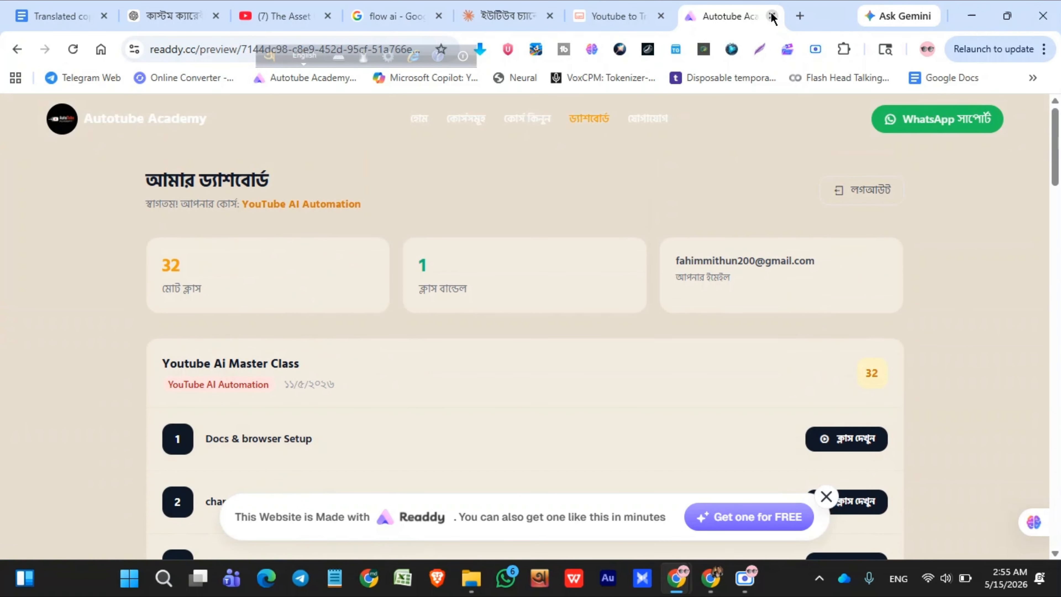
{"action": "left_click", "coordinate": [772, 15]}
Copy the share link of the newest video on The Asset Logic YouTube channel.
{"action": "left_click", "coordinate": [351, 16]}
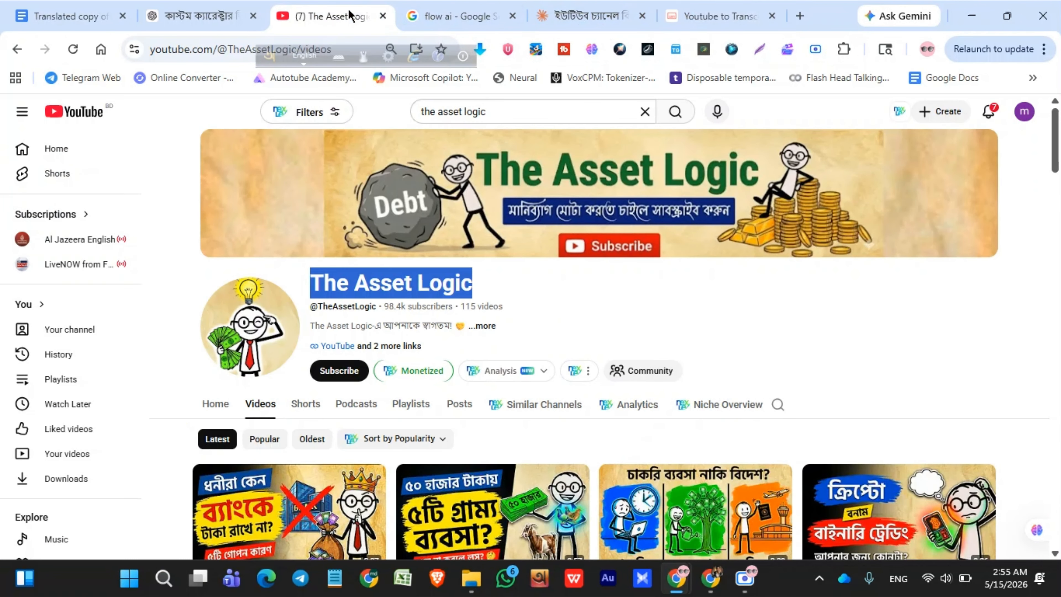
{"action": "left_click", "coordinate": [557, 309]}
{"action": "scroll", "coordinate": [251, 347], "scroll_direction": "down", "scroll_amount": 5}
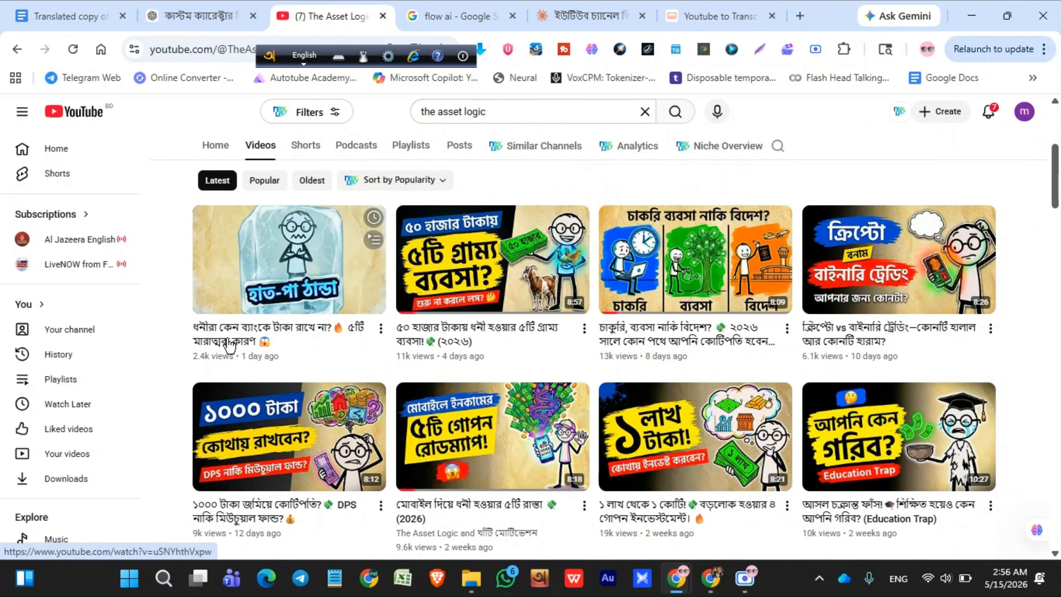
{"action": "left_click", "coordinate": [381, 328]}
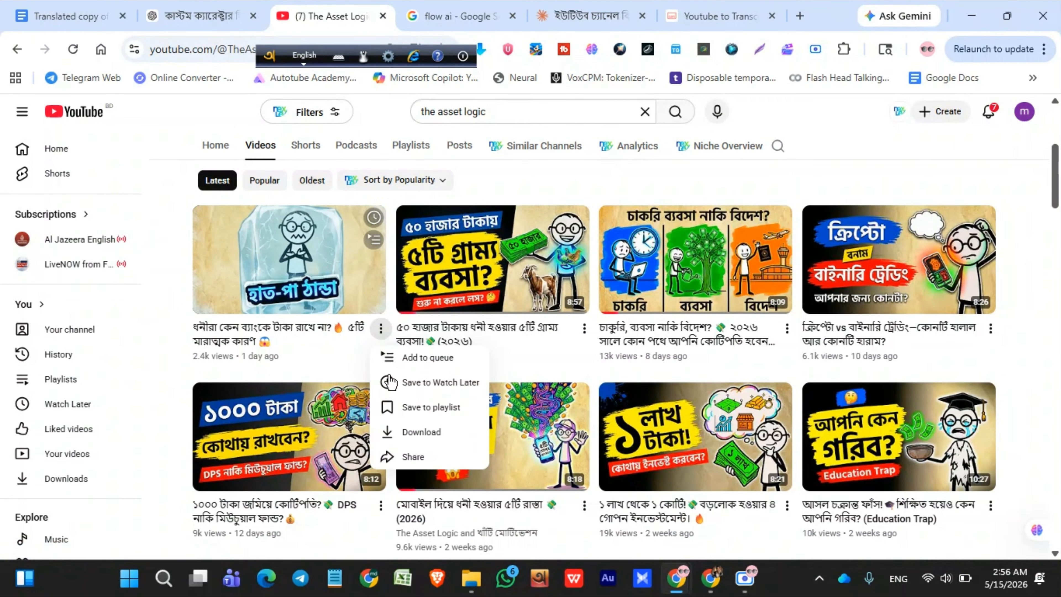
{"action": "left_click", "coordinate": [407, 460]}
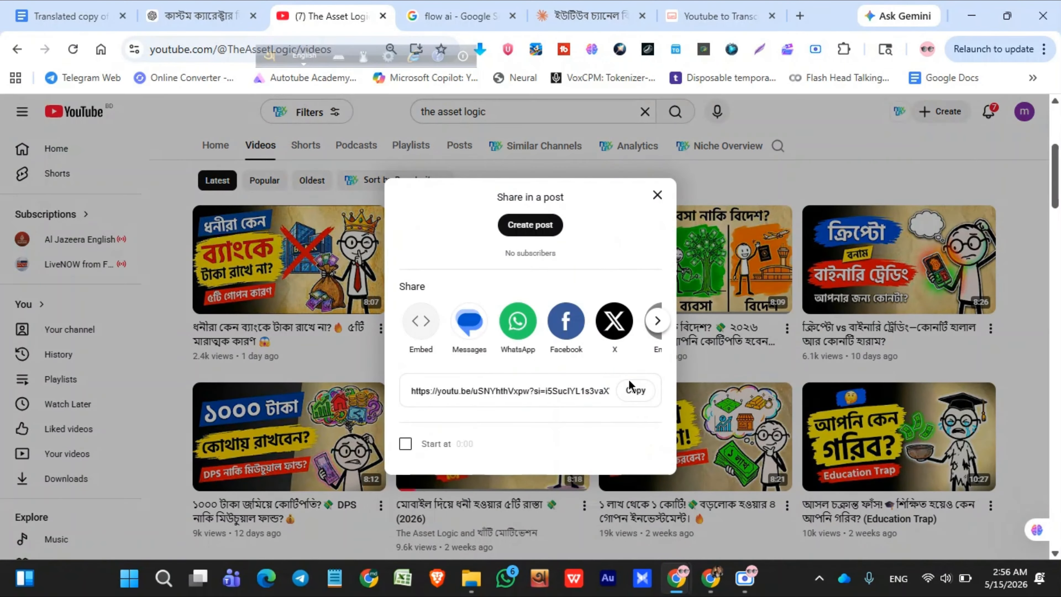
{"action": "left_click", "coordinate": [634, 390]}
Switch to the Youtube to Transcript website and generate the free transcript from the copied video link.
{"action": "left_click", "coordinate": [702, 17]}
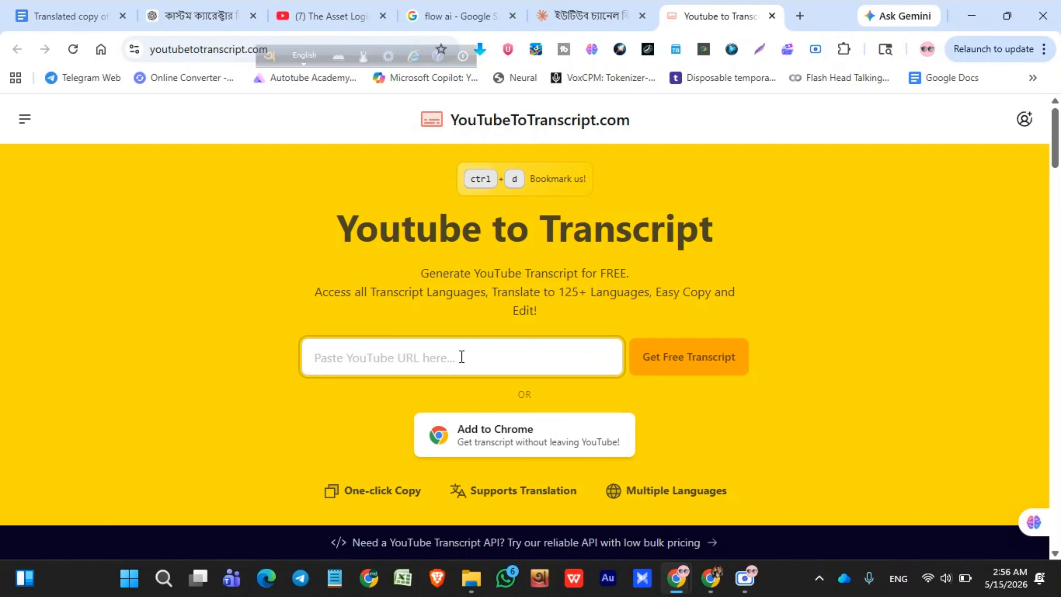
{"action": "key", "text": "ctrl+v"}
{"action": "left_click", "coordinate": [646, 352]}
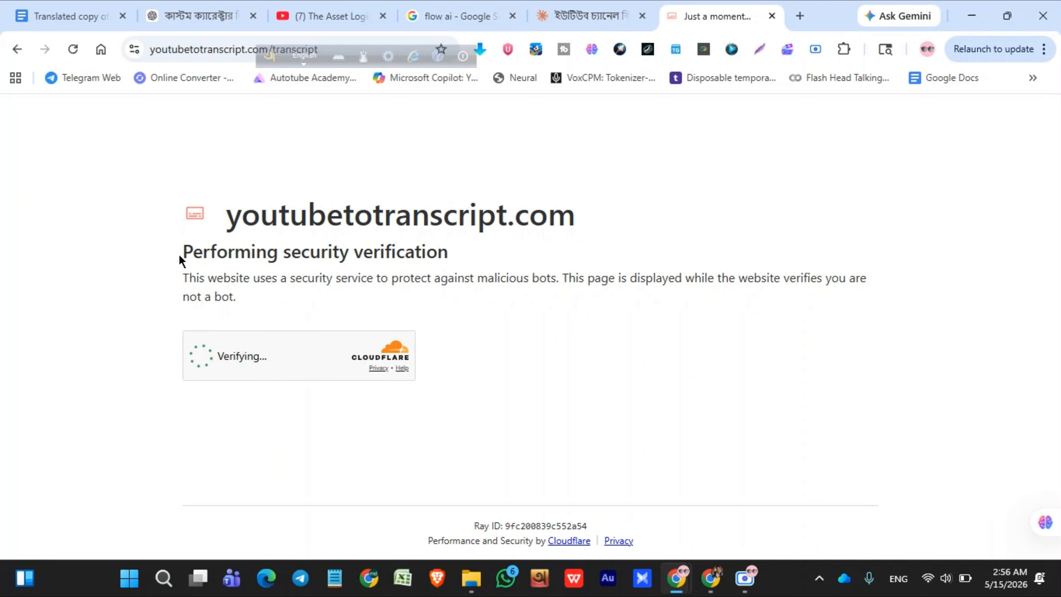
{"action": "double_click", "coordinate": [235, 216]}
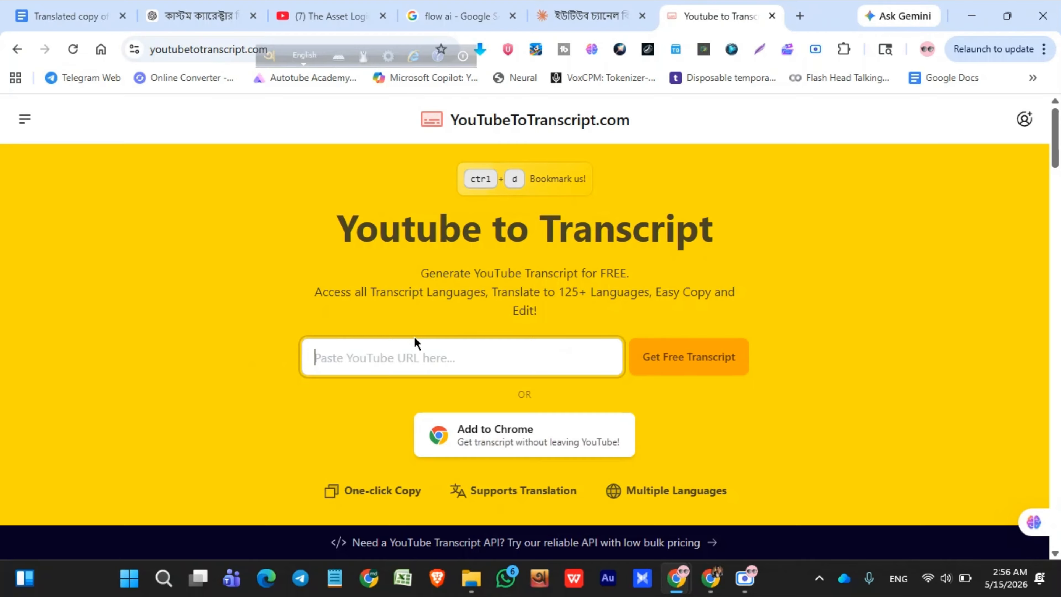
{"action": "key", "text": "ctrl+v"}
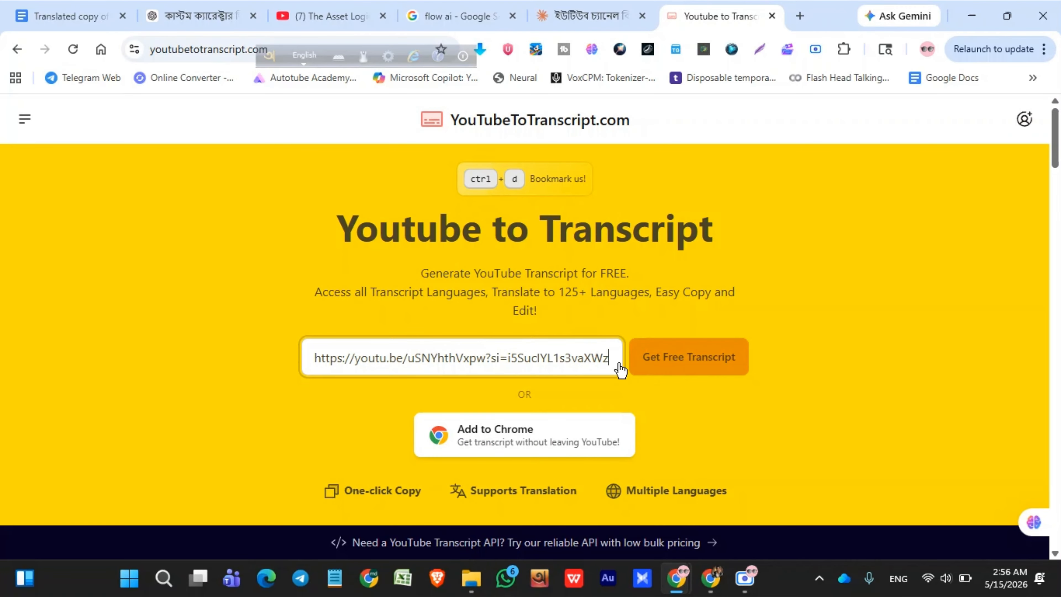
{"action": "left_click", "coordinate": [663, 368]}
Copy the video's timestamped transcript and paste it into the message in the Claude chat without sending it.
{"action": "scroll", "coordinate": [422, 349], "scroll_direction": "down", "scroll_amount": 10}
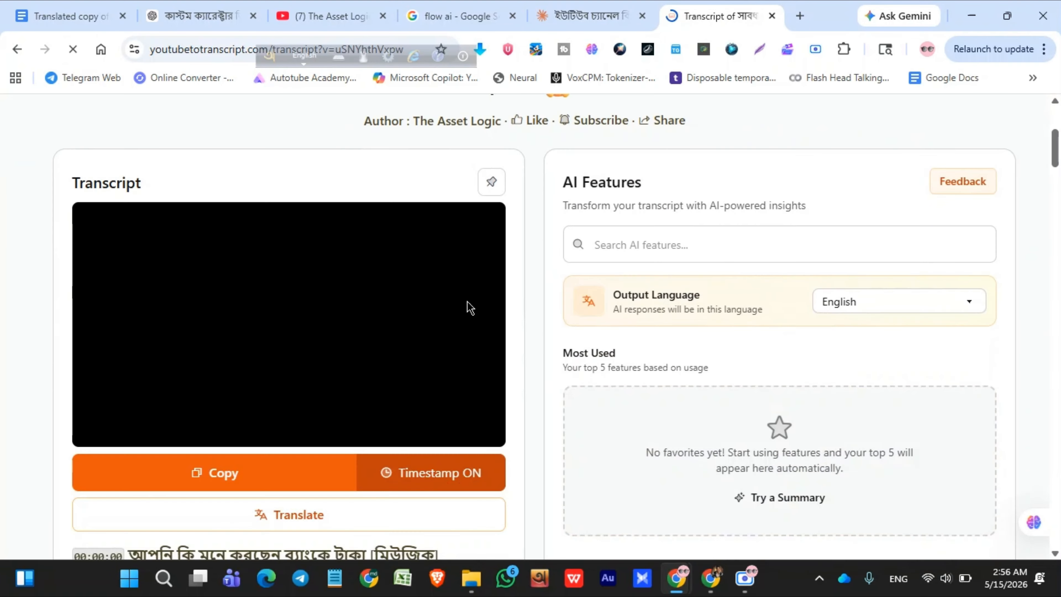
{"action": "scroll", "coordinate": [251, 272], "scroll_direction": "up", "scroll_amount": 3}
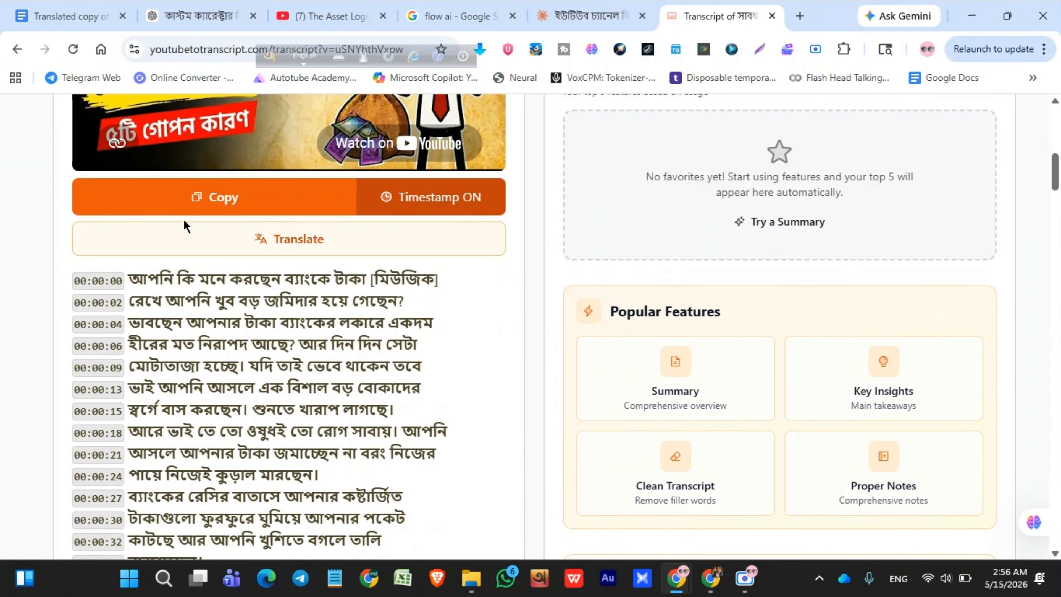
{"action": "left_click", "coordinate": [190, 204]}
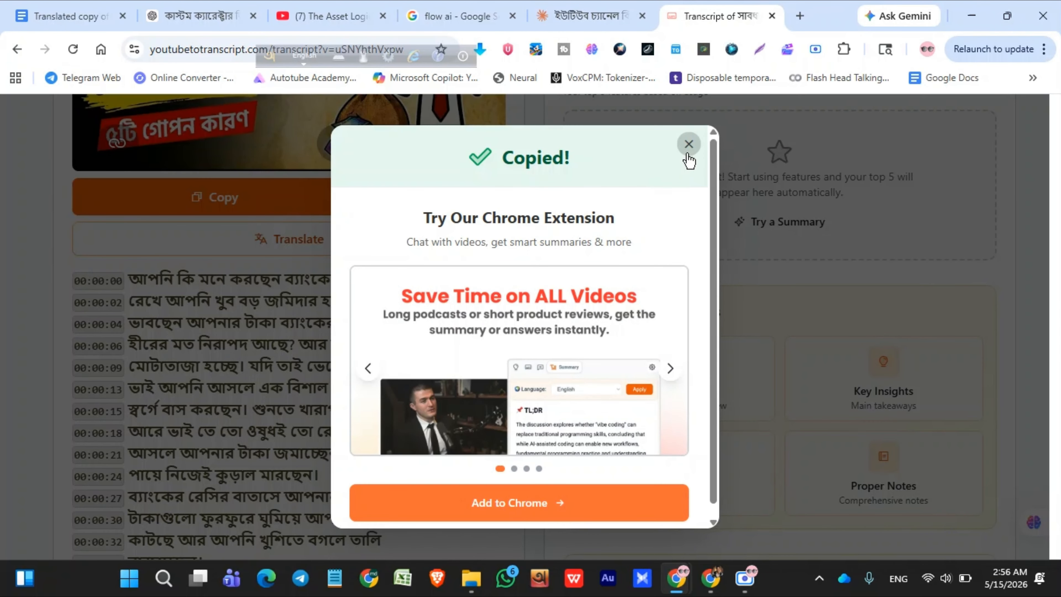
{"action": "left_click", "coordinate": [688, 144]}
{"action": "left_click", "coordinate": [317, 16]}
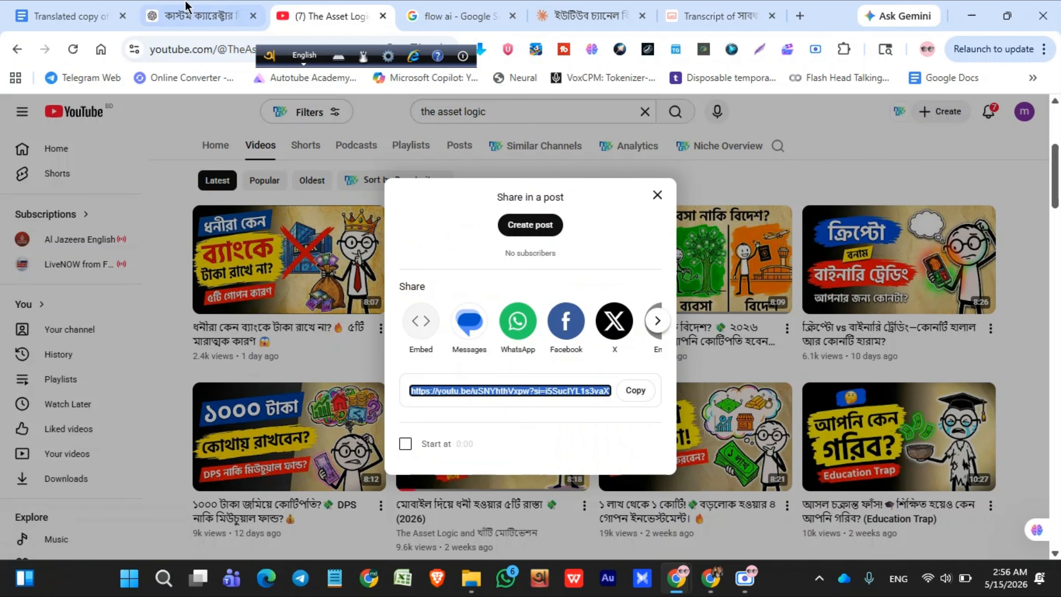
{"action": "left_click", "coordinate": [543, 8]}
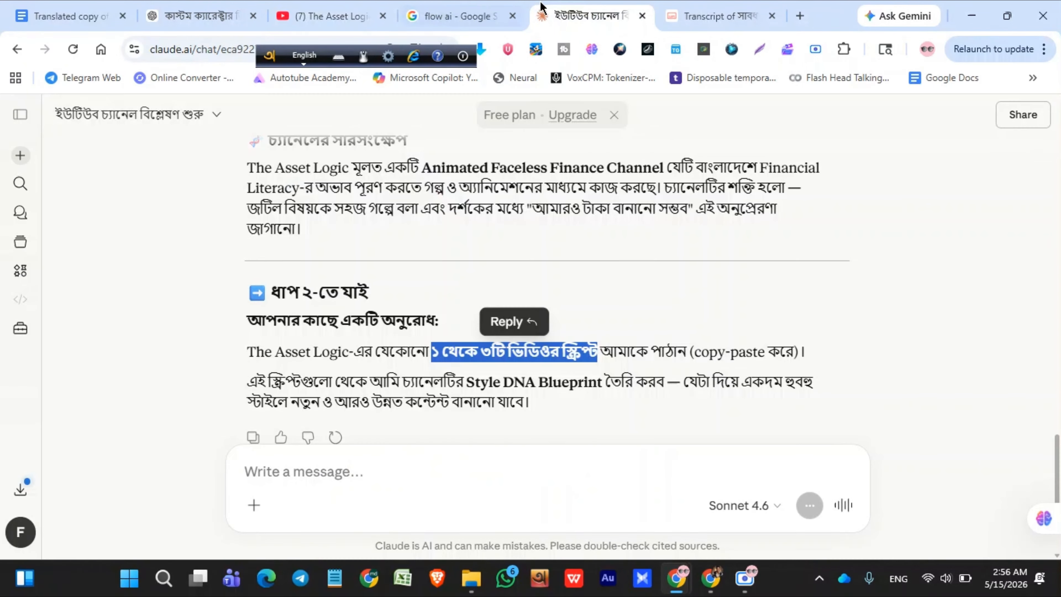
{"action": "left_click", "coordinate": [477, 479]}
{"action": "key", "text": "ctrl+v"}
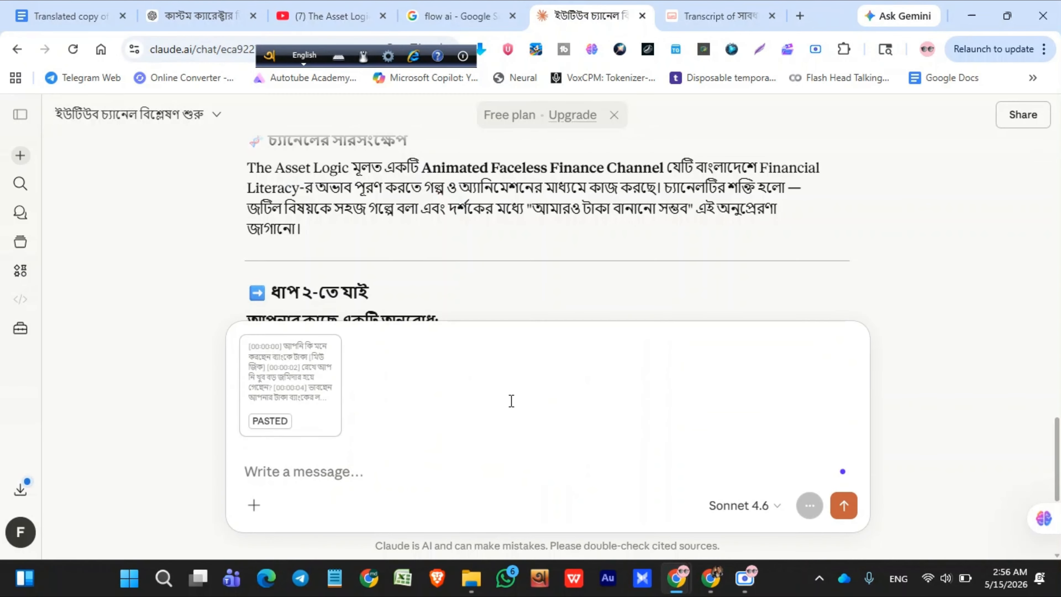
Dismiss the bookmark suggestion on the transcript website, and copy the share link of The Asset Logic's second-newest video on YouTube.
{"action": "left_click", "coordinate": [753, 20]}
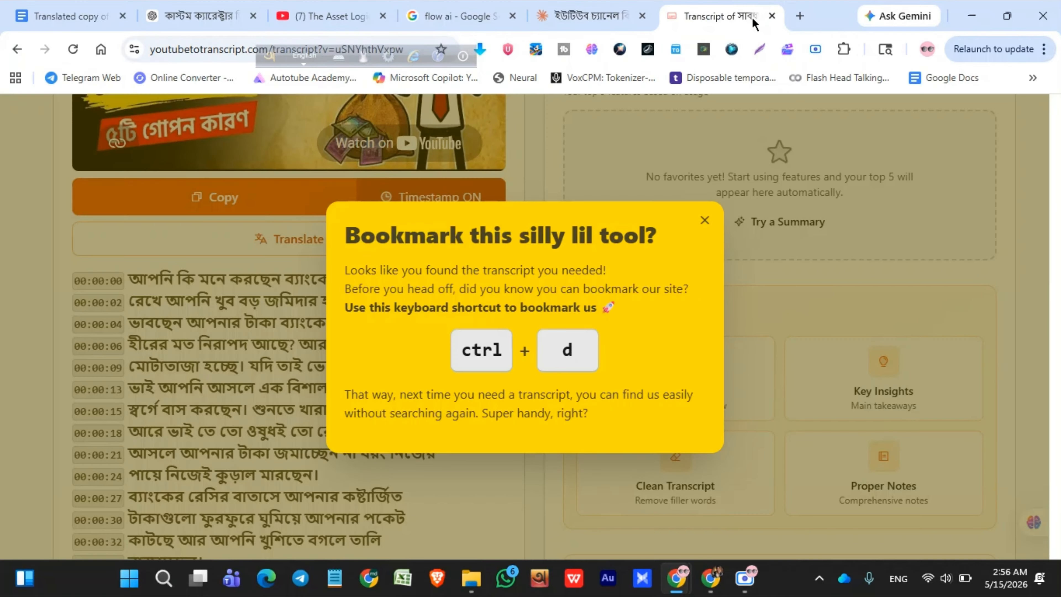
{"action": "left_click", "coordinate": [704, 221]}
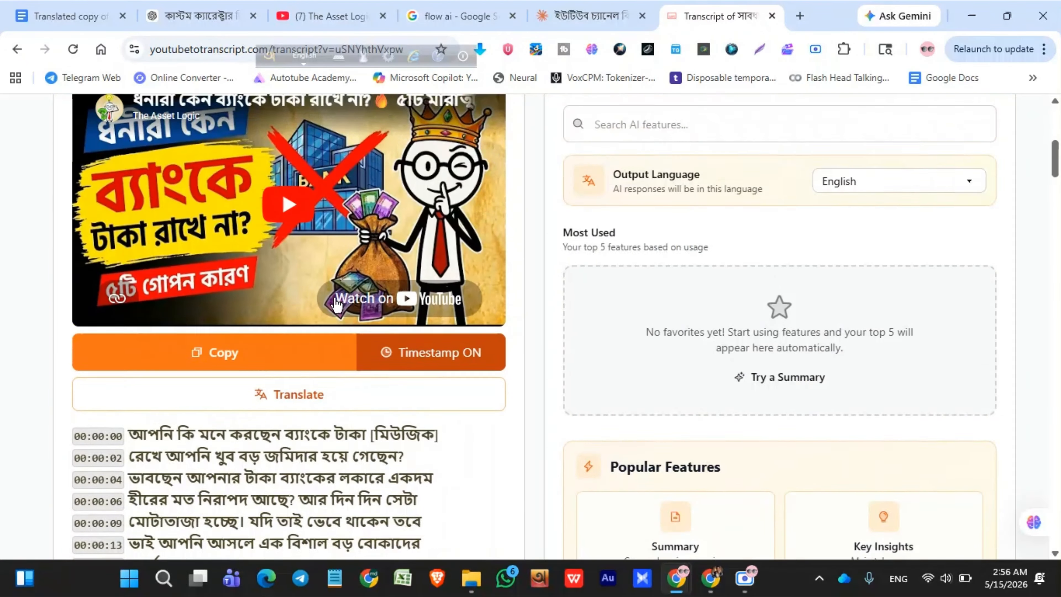
{"action": "scroll", "coordinate": [526, 303], "scroll_direction": "up", "scroll_amount": 10}
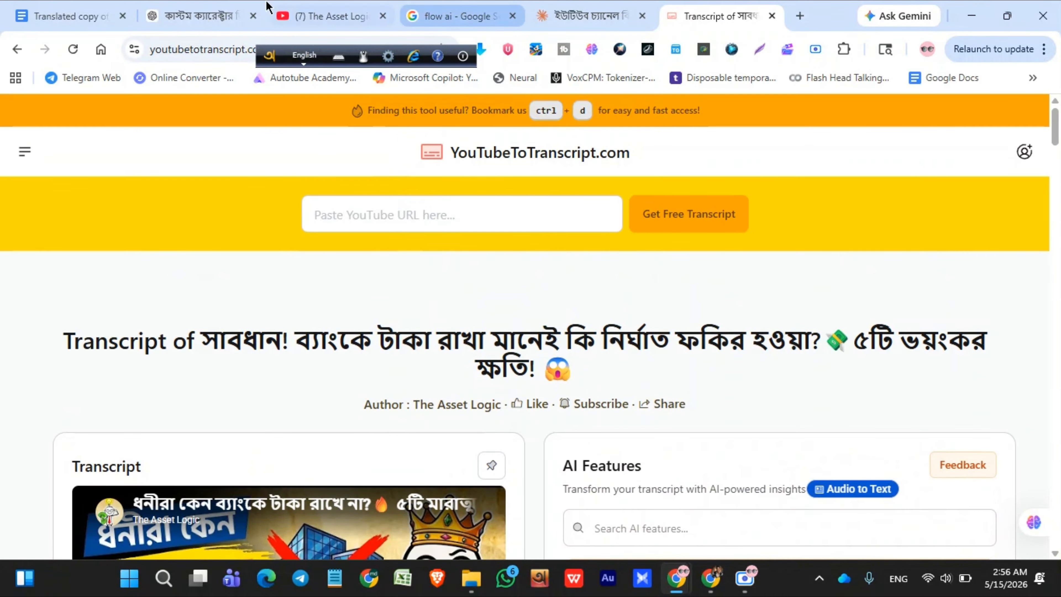
{"action": "left_click", "coordinate": [308, 8]}
{"action": "left_click", "coordinate": [660, 198]}
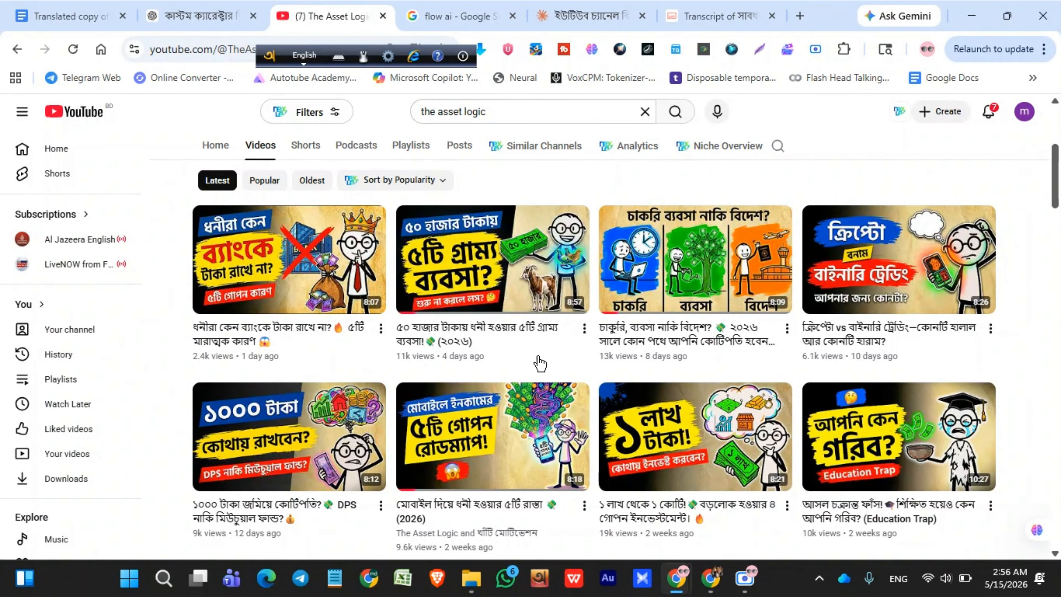
{"action": "left_click", "coordinate": [584, 329]}
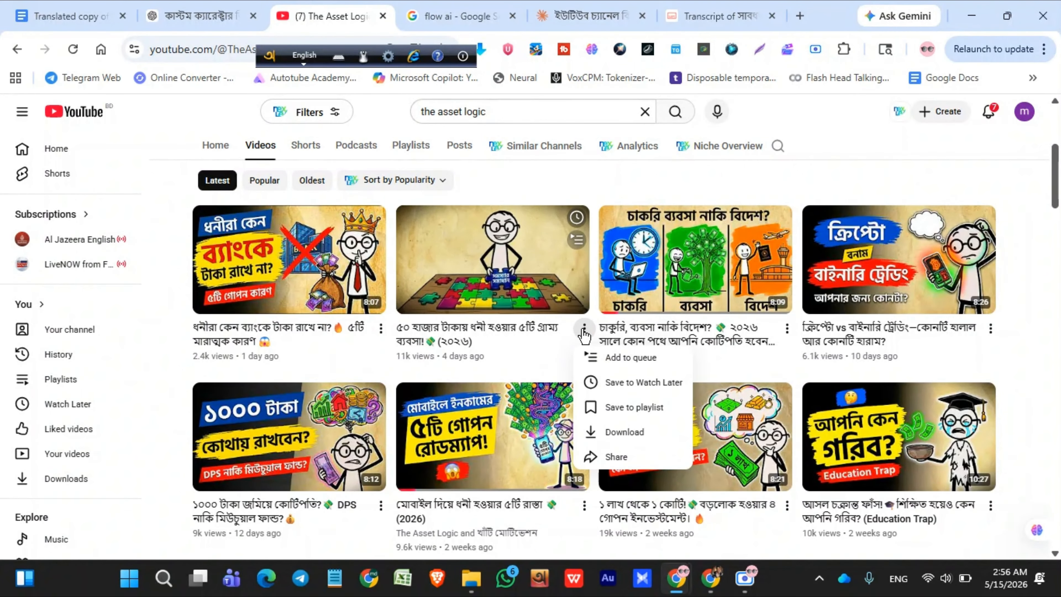
{"action": "left_click", "coordinate": [615, 456]}
{"action": "left_click", "coordinate": [632, 391]}
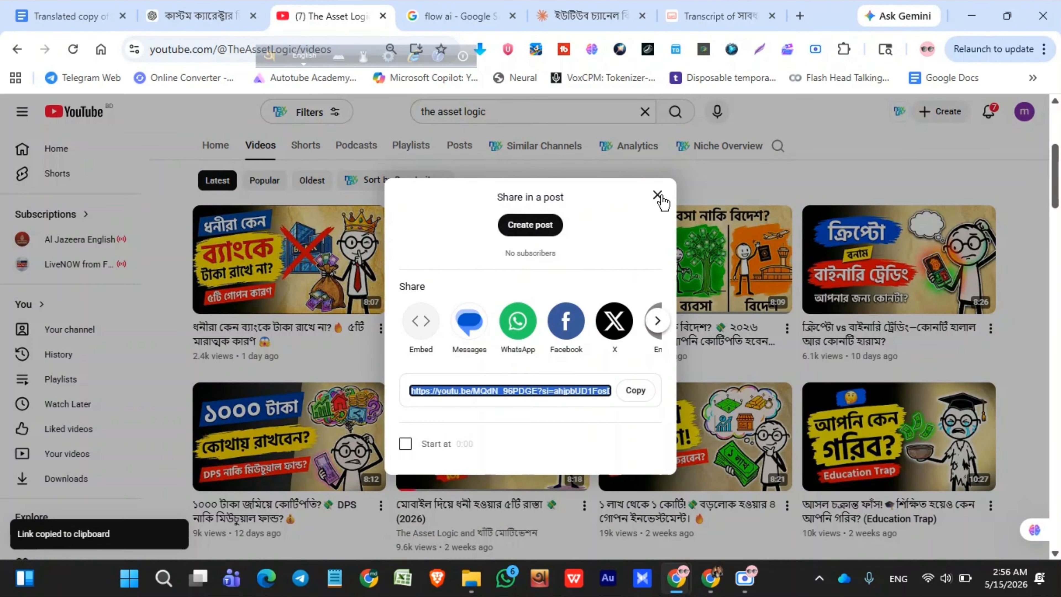
{"action": "left_click", "coordinate": [659, 195]}
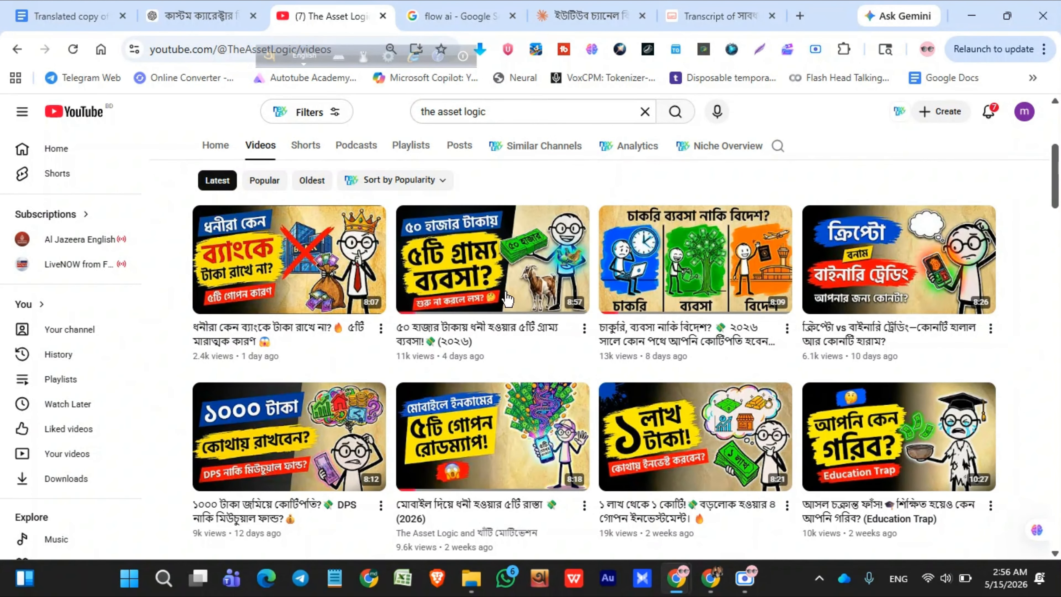
Generate the free transcript of the second-newest video on YouTubeToTranscript.com from its copied link.
{"action": "left_click", "coordinate": [715, 16]}
{"action": "left_click", "coordinate": [415, 205]}
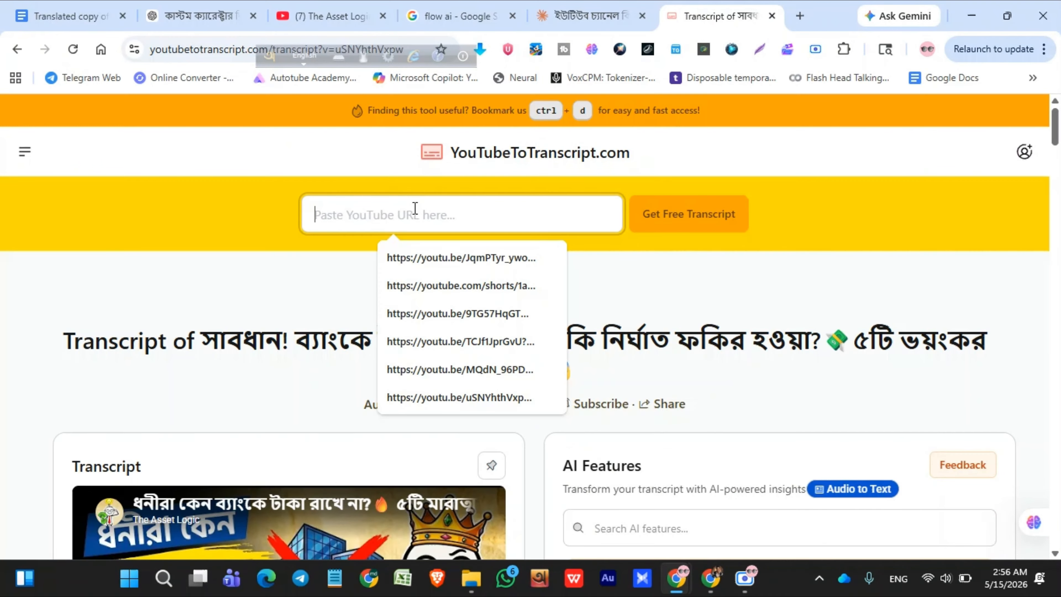
{"action": "key", "text": "ctrl+v"}
{"action": "left_click", "coordinate": [654, 214]}
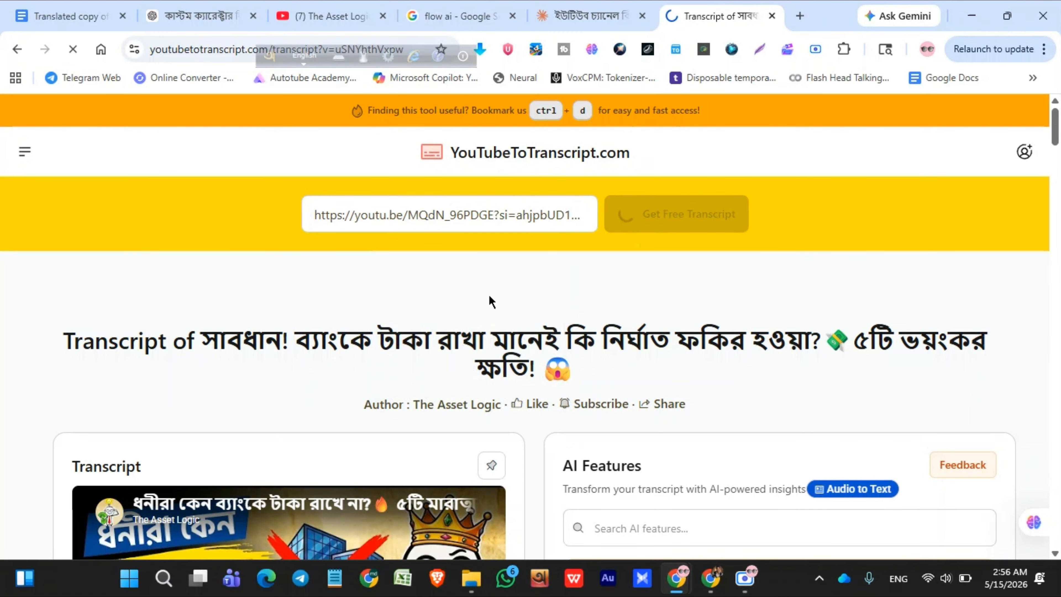
Copy the second video's timestamped transcript and add it to the unsent Claude message beside the first transcript.
{"action": "scroll", "coordinate": [418, 299], "scroll_direction": "down", "scroll_amount": 5}
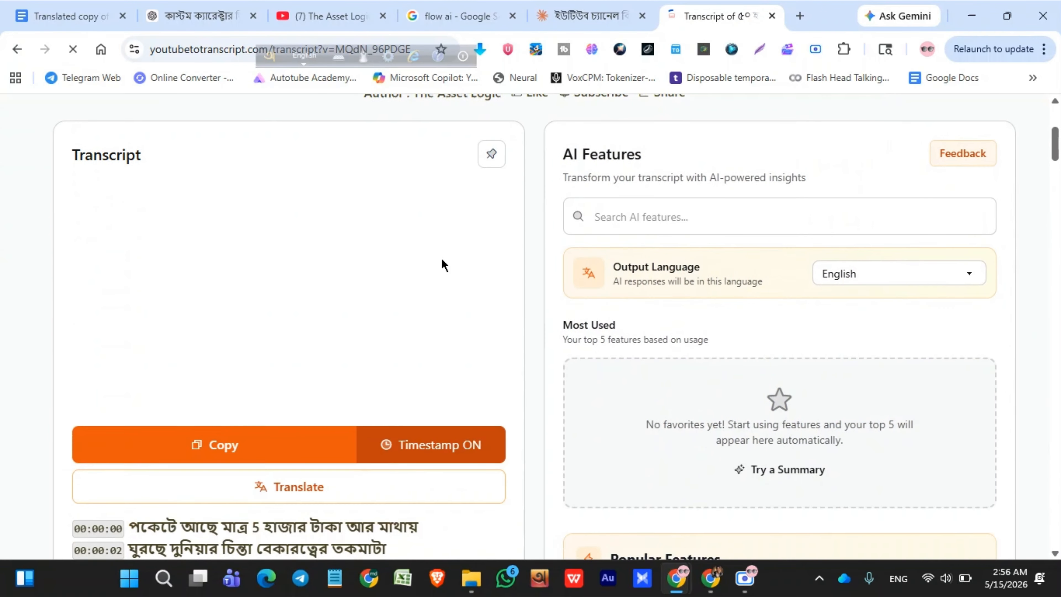
{"action": "scroll", "coordinate": [250, 351], "scroll_direction": "down", "scroll_amount": 5}
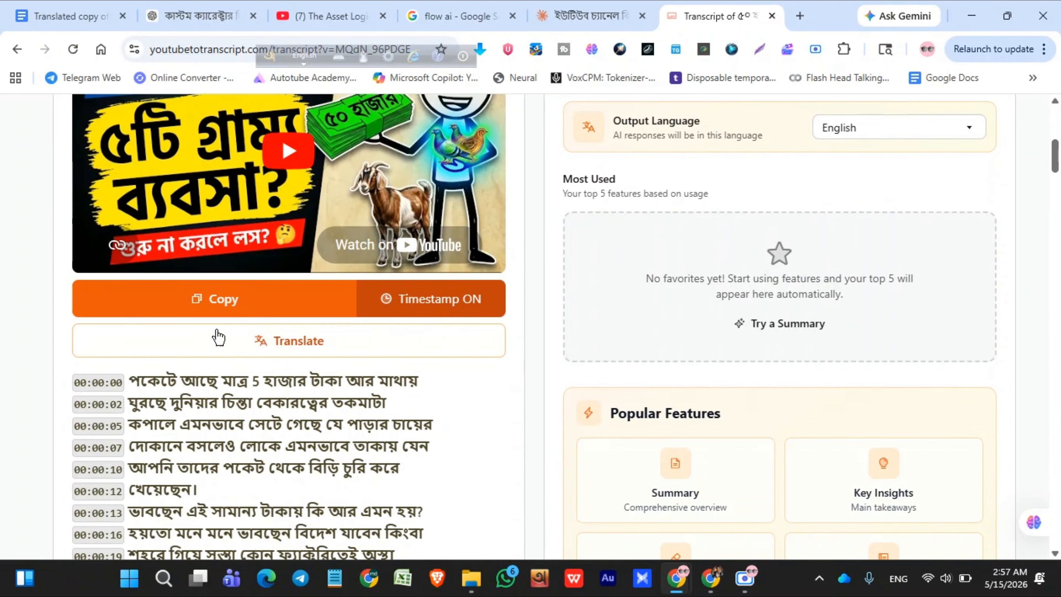
{"action": "left_click", "coordinate": [208, 311]}
{"action": "left_click", "coordinate": [591, 15]}
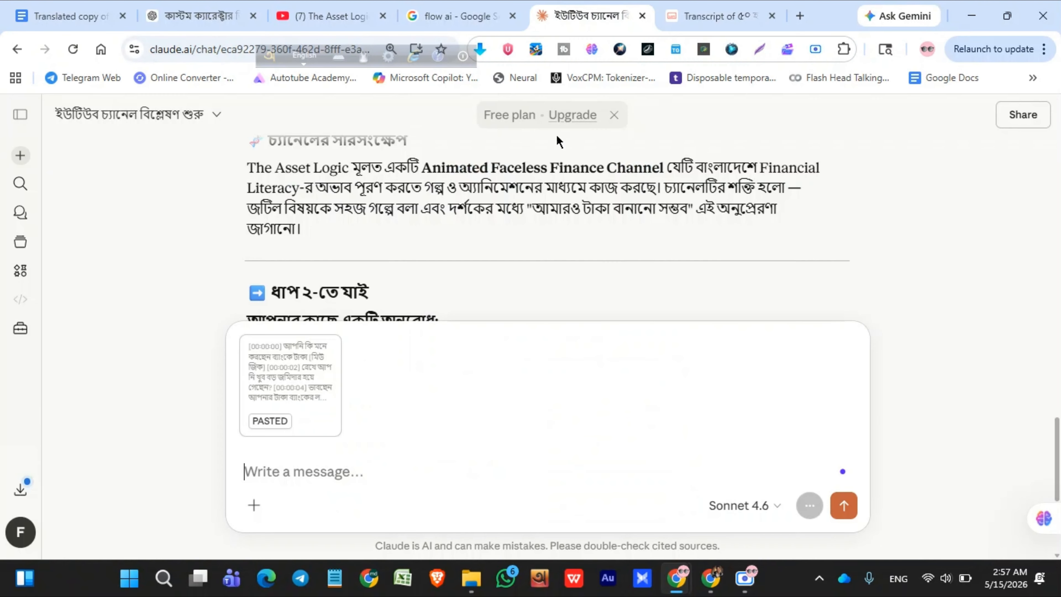
{"action": "key", "text": "ctrl+v"}
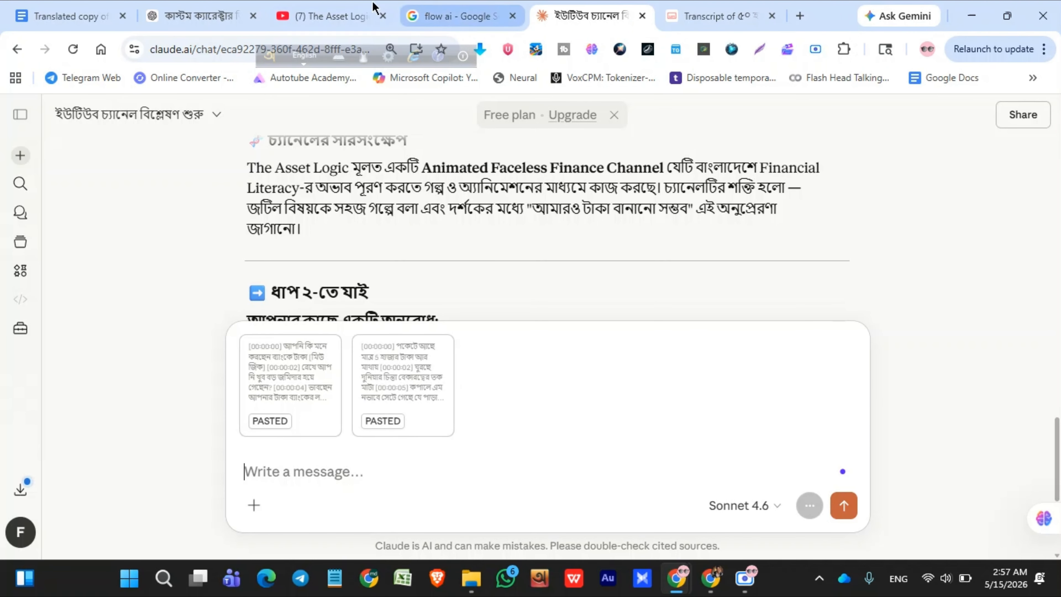
Sort The Asset Logic's YouTube videos by Popular and copy the share link of the first video listed.
{"action": "right_click", "coordinate": [335, 7]}
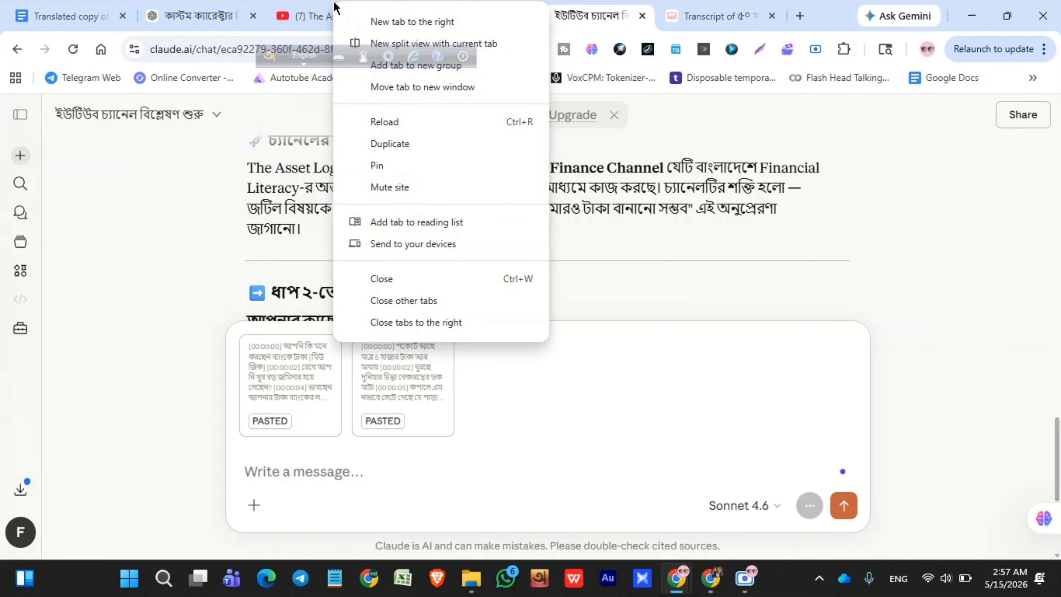
{"action": "left_click", "coordinate": [297, 6]}
{"action": "left_click", "coordinate": [257, 180]}
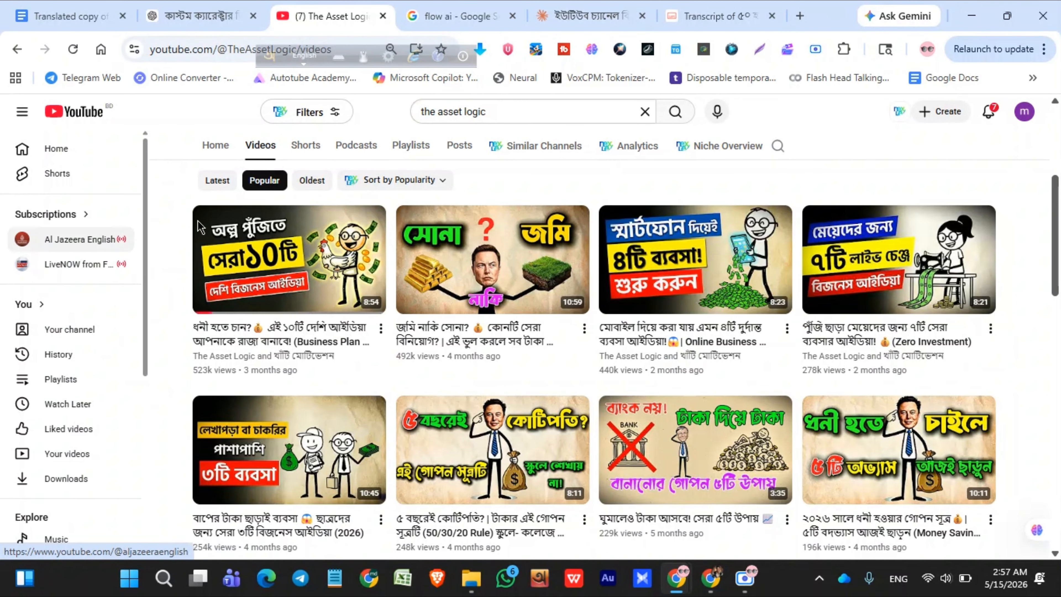
{"action": "left_click", "coordinate": [225, 185]}
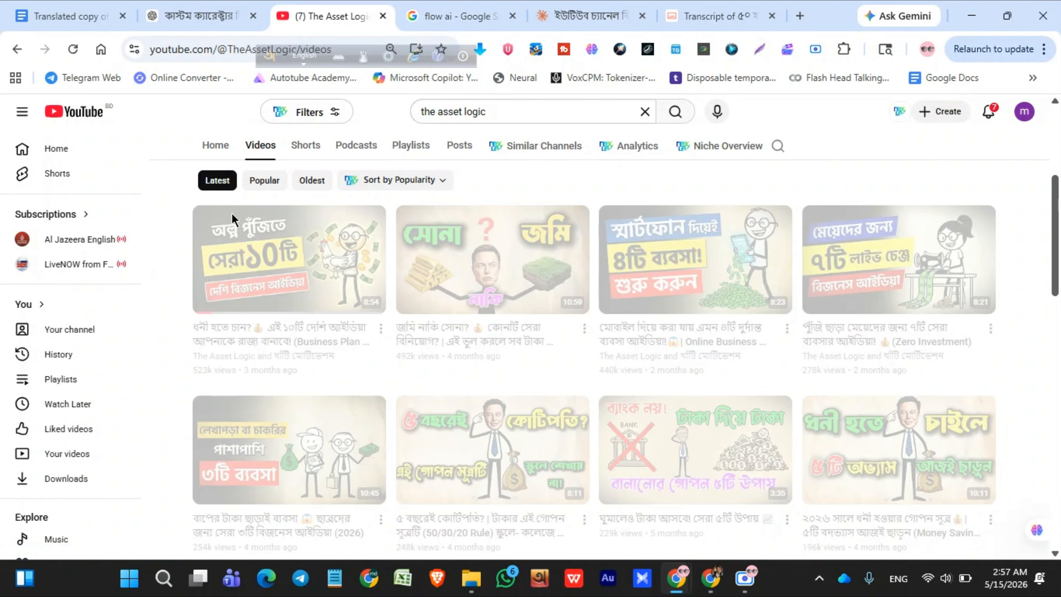
{"action": "left_click", "coordinate": [266, 180]}
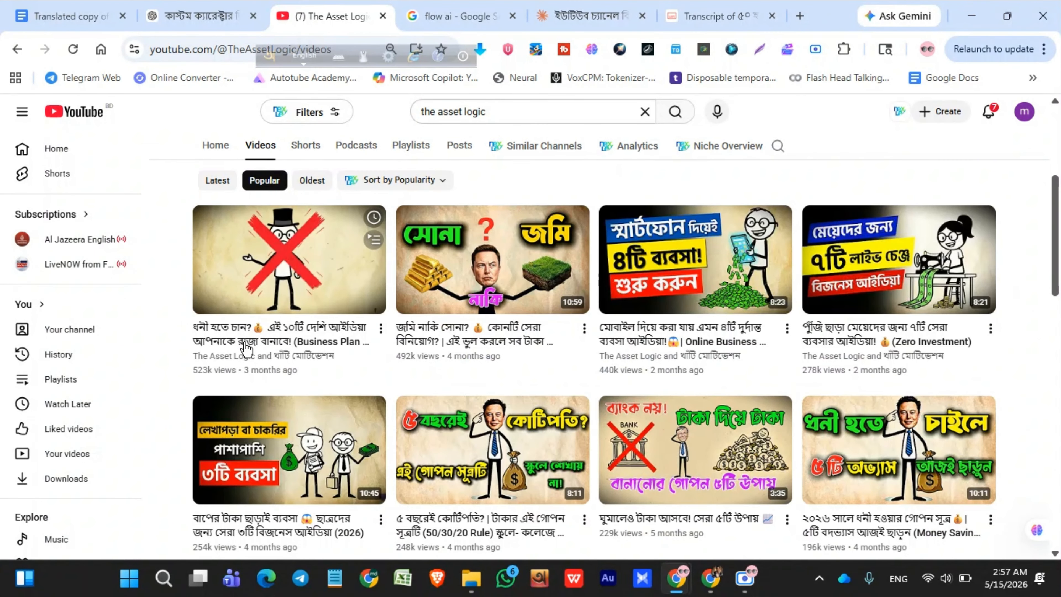
{"action": "left_click", "coordinate": [381, 328]}
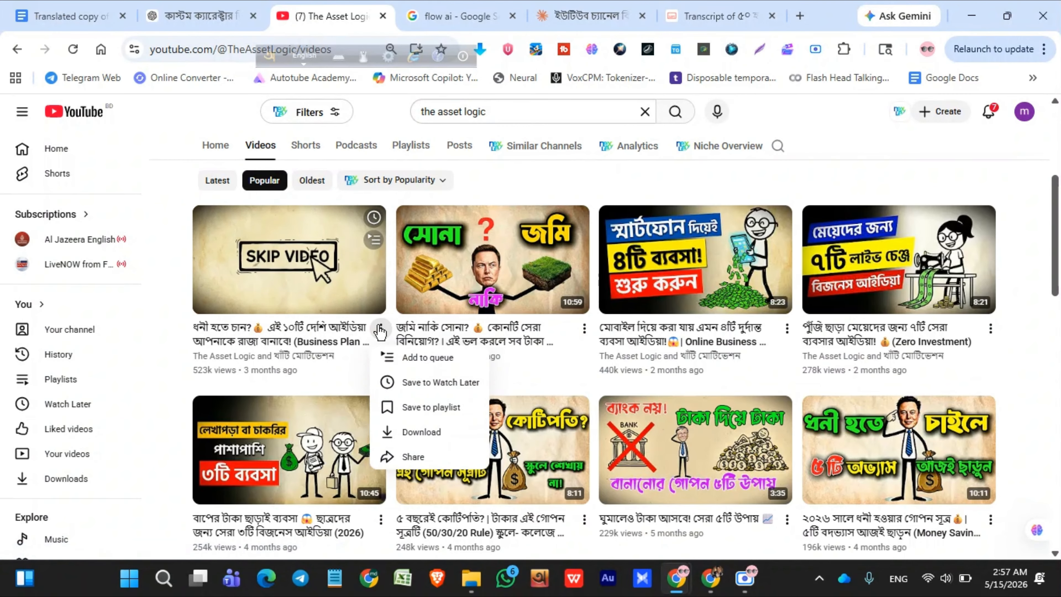
{"action": "left_click", "coordinate": [411, 457]}
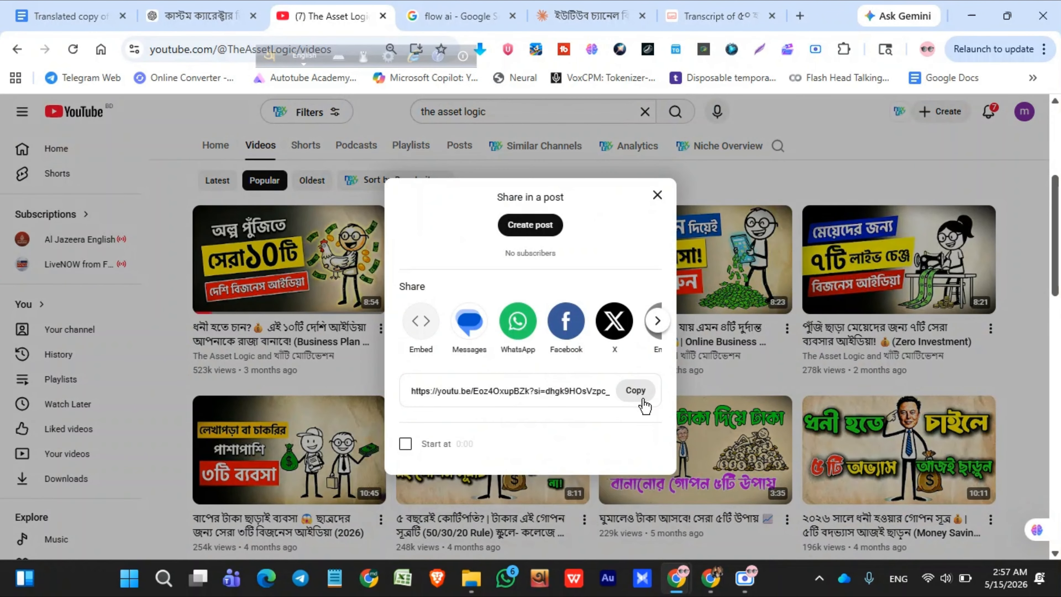
{"action": "left_click", "coordinate": [636, 390]}
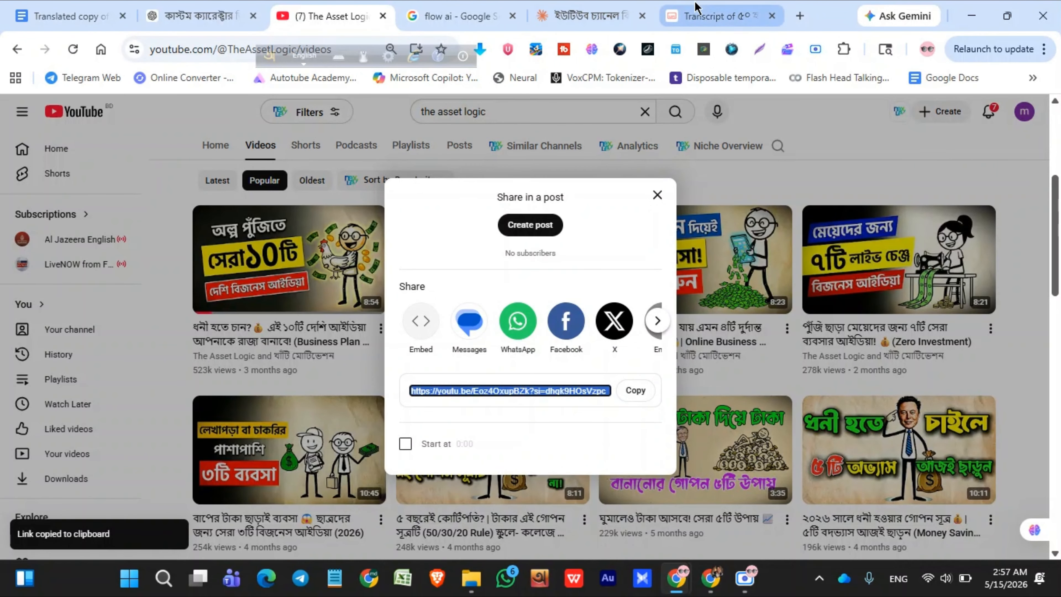
Generate the free transcript of The Asset Logic's most popular video on YouTubeToTranscript.com from its copied link.
{"action": "left_click", "coordinate": [689, 16]}
{"action": "left_click", "coordinate": [688, 143]}
{"action": "scroll", "coordinate": [519, 271], "scroll_direction": "up", "scroll_amount": 6}
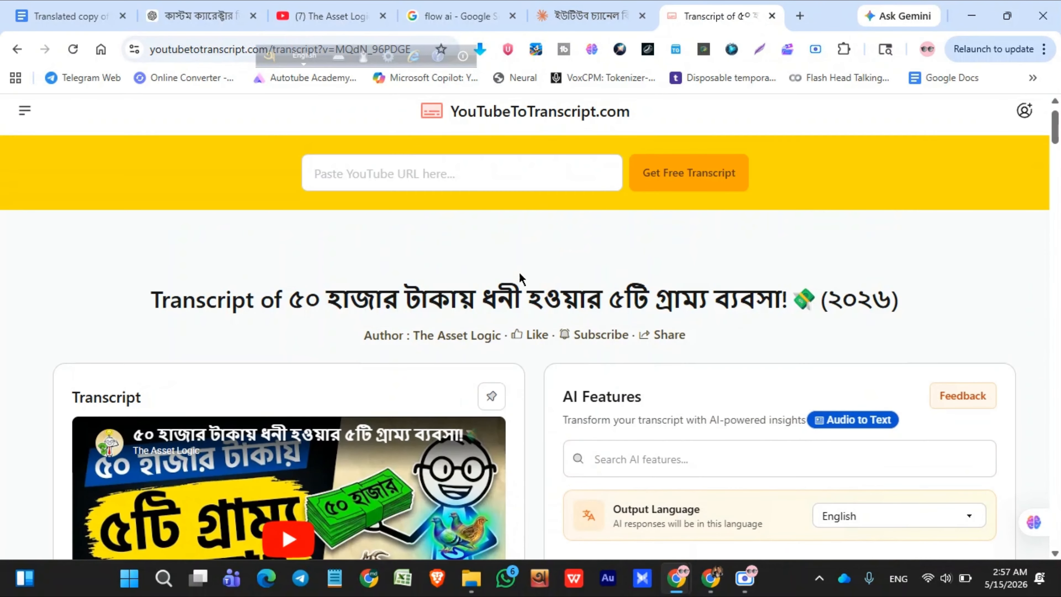
{"action": "left_click", "coordinate": [459, 172]}
{"action": "key", "text": "ctrl+v"}
{"action": "left_click", "coordinate": [697, 170]}
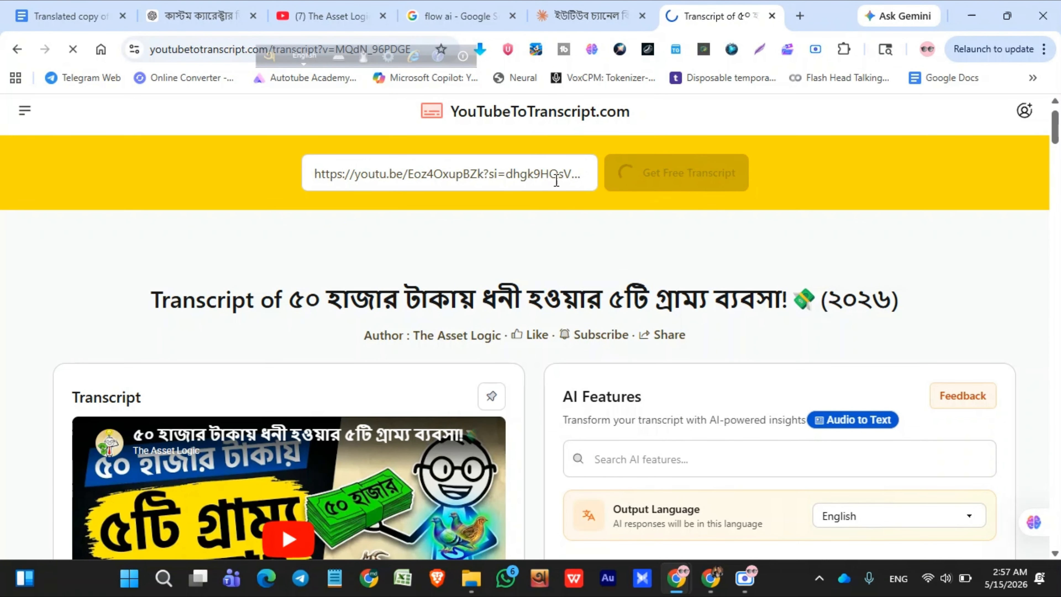
Copy the popular video's timestamped transcript, add it to the Claude message beside the other two, and send all three transcripts.
{"action": "scroll", "coordinate": [525, 240], "scroll_direction": "down", "scroll_amount": 10}
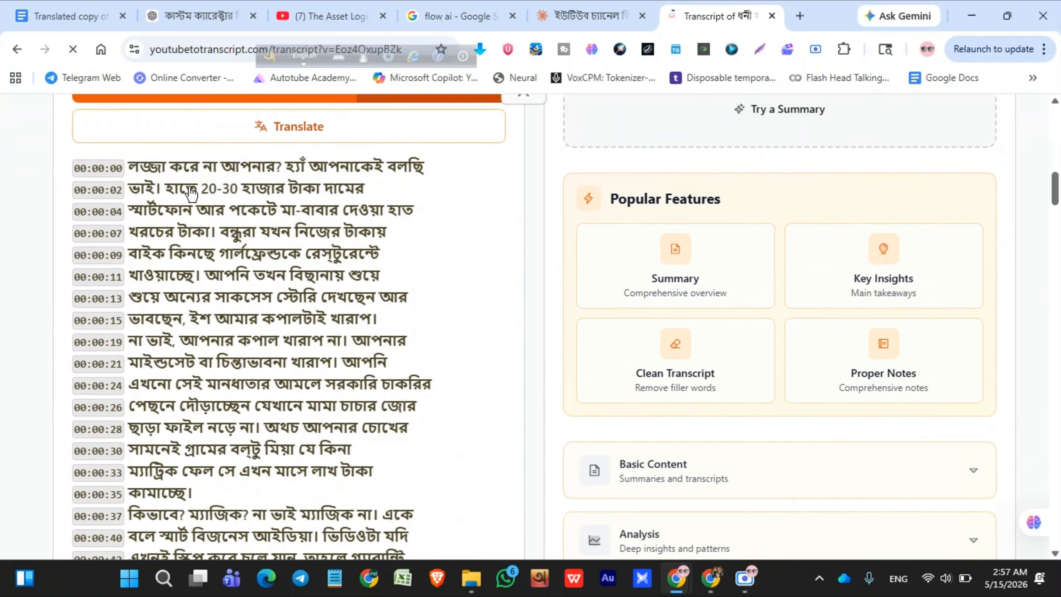
{"action": "scroll", "coordinate": [221, 334], "scroll_direction": "up", "scroll_amount": 4}
{"action": "left_click", "coordinate": [221, 335]}
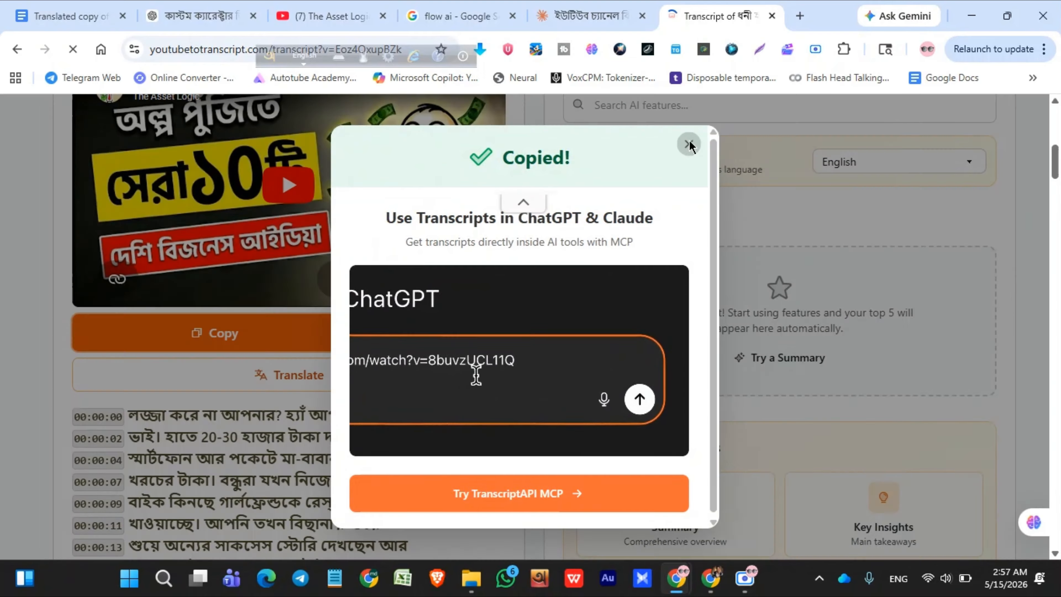
{"action": "left_click", "coordinate": [688, 144]}
{"action": "left_click", "coordinate": [628, 26]}
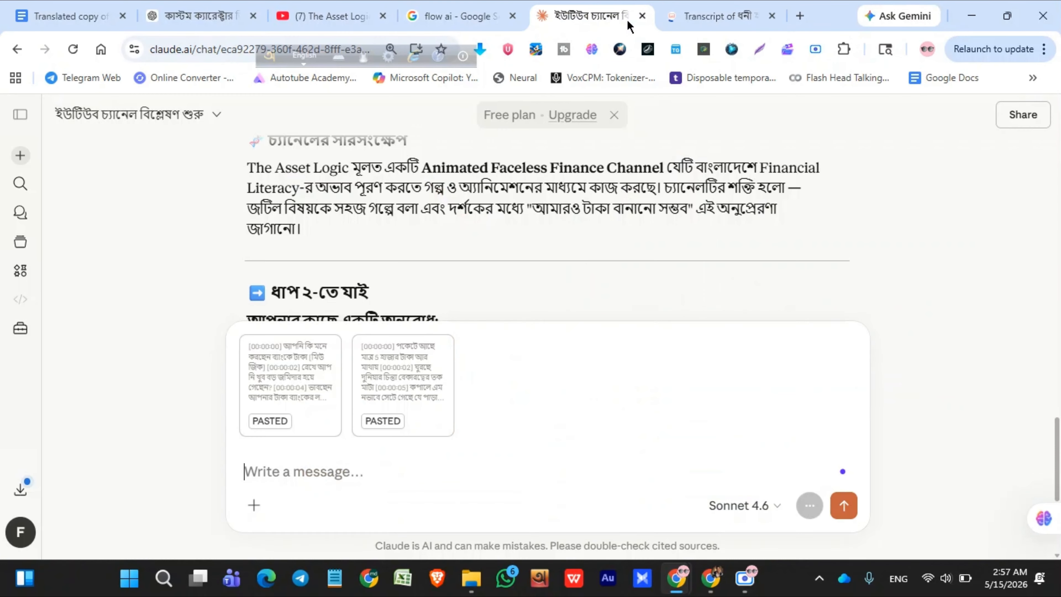
{"action": "left_click", "coordinate": [470, 443]}
{"action": "key", "text": "ctrl+v"}
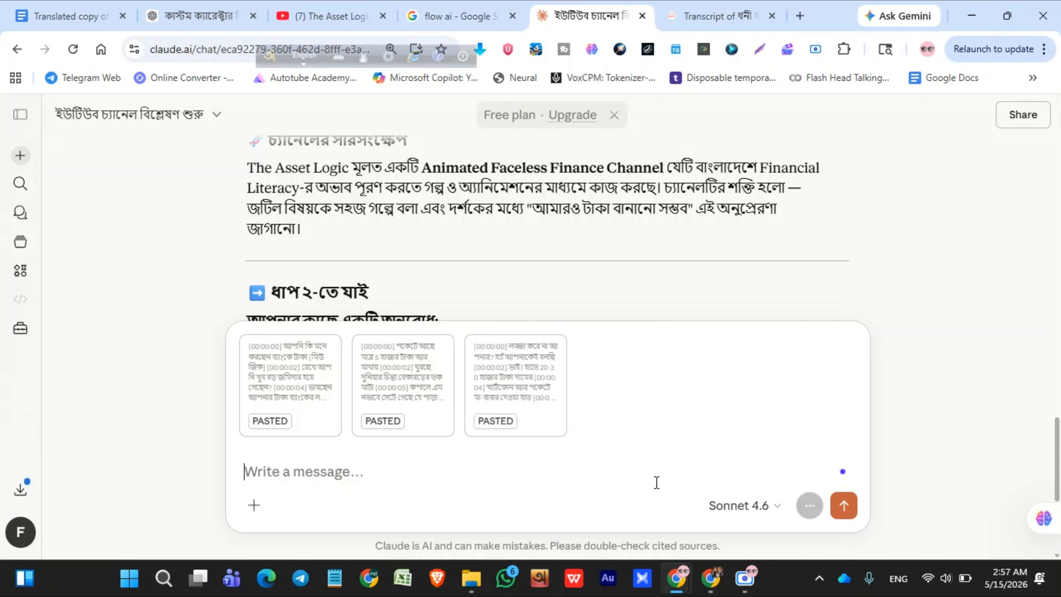
{"action": "left_click", "coordinate": [845, 505]}
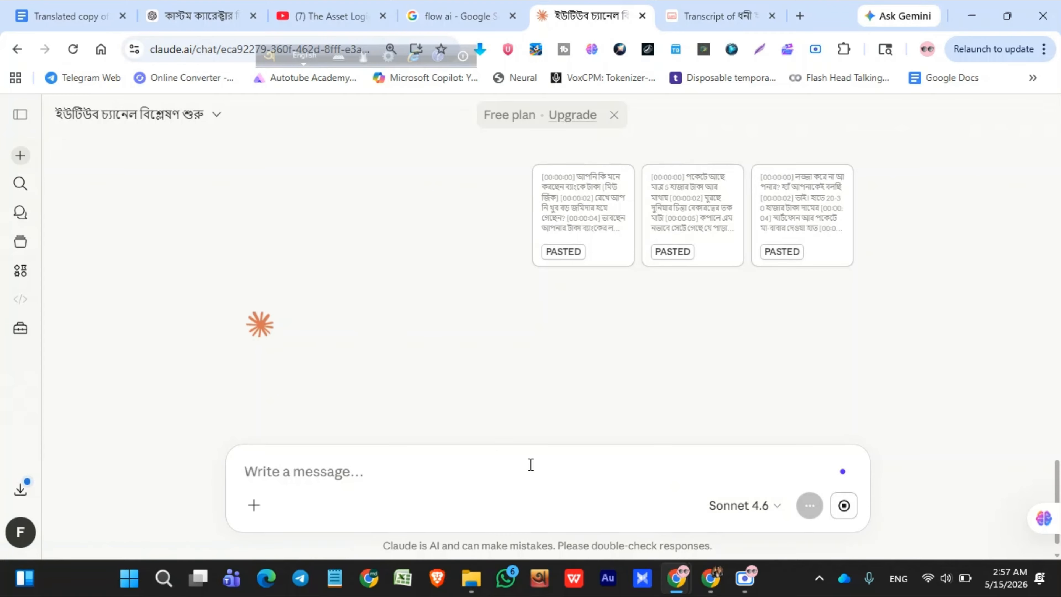
{"action": "left_click", "coordinate": [742, 585]}
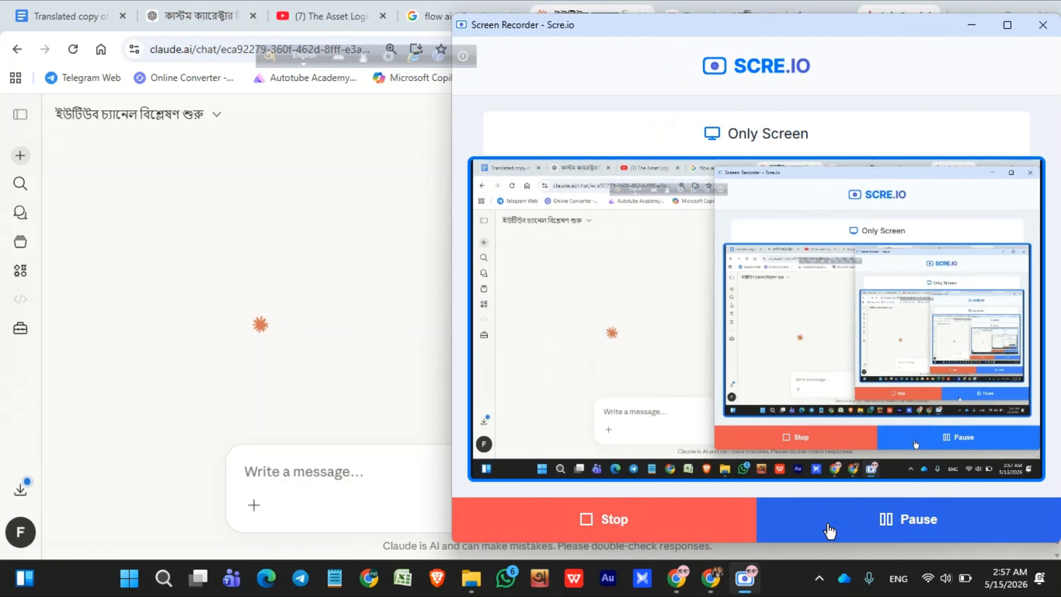
{"action": "left_click", "coordinate": [972, 24]}
Examine Claude's Style DNA Blueprint for The Asset Logic, from the hook formula through emotional triggers to the closing step 3 question.
{"action": "scroll", "coordinate": [385, 412], "scroll_direction": "down", "scroll_amount": 5}
{"action": "scroll", "coordinate": [345, 267], "scroll_direction": "down", "scroll_amount": 3}
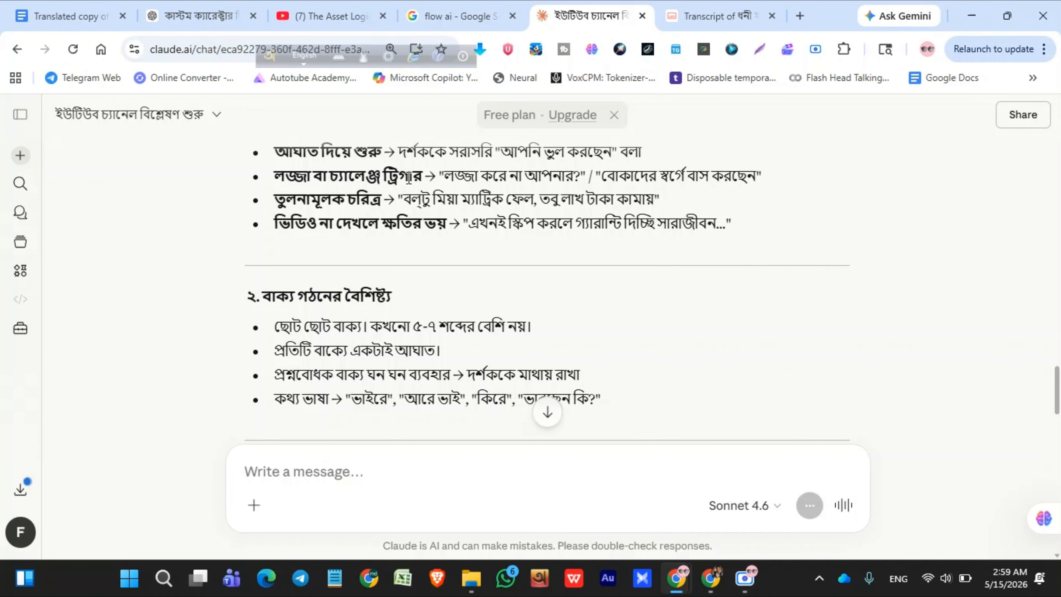
{"action": "scroll", "coordinate": [527, 255], "scroll_direction": "down", "scroll_amount": 3}
{"action": "scroll", "coordinate": [654, 288], "scroll_direction": "up", "scroll_amount": 3}
{"action": "scroll", "coordinate": [428, 226], "scroll_direction": "down", "scroll_amount": 3}
{"action": "scroll", "coordinate": [426, 226], "scroll_direction": "up", "scroll_amount": 6}
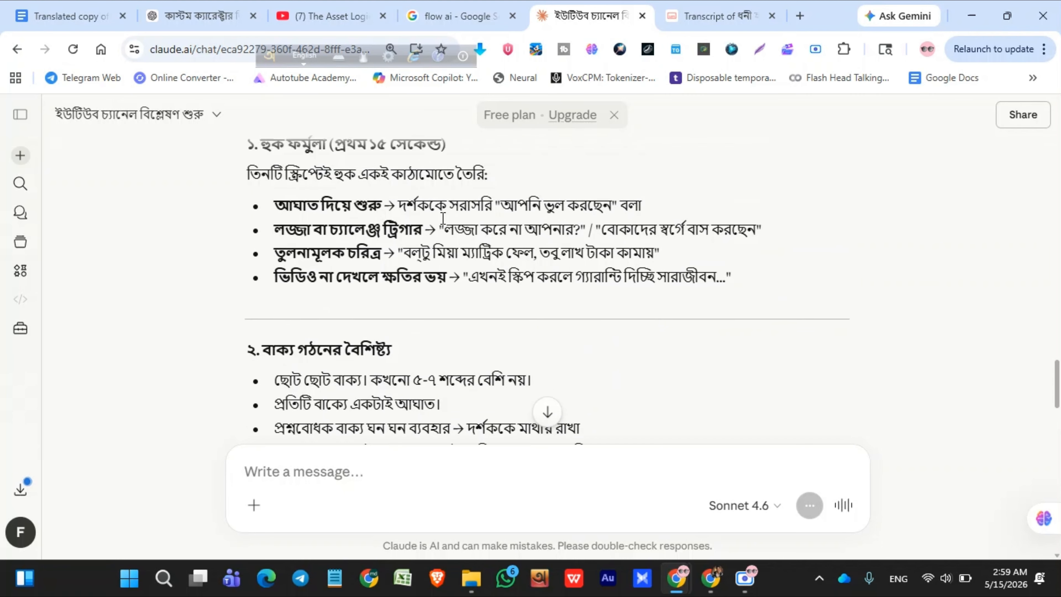
{"action": "left_click_drag", "start_coordinate": [266, 288], "coordinate": [706, 279]}
{"action": "left_click", "coordinate": [630, 247]}
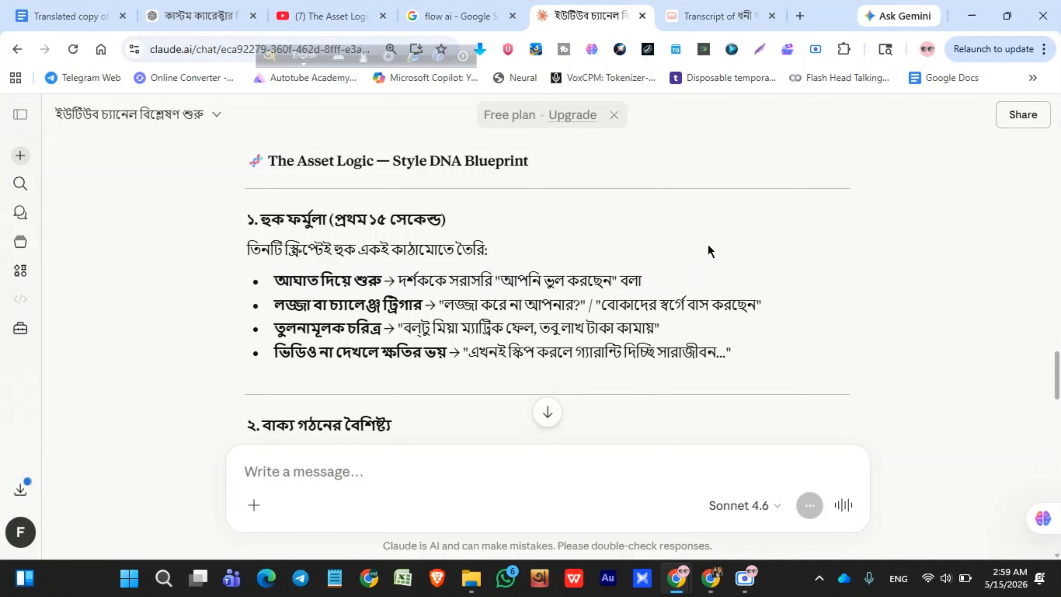
{"action": "scroll", "coordinate": [716, 200], "scroll_direction": "down", "scroll_amount": 3}
{"action": "scroll", "coordinate": [456, 226], "scroll_direction": "down", "scroll_amount": 20}
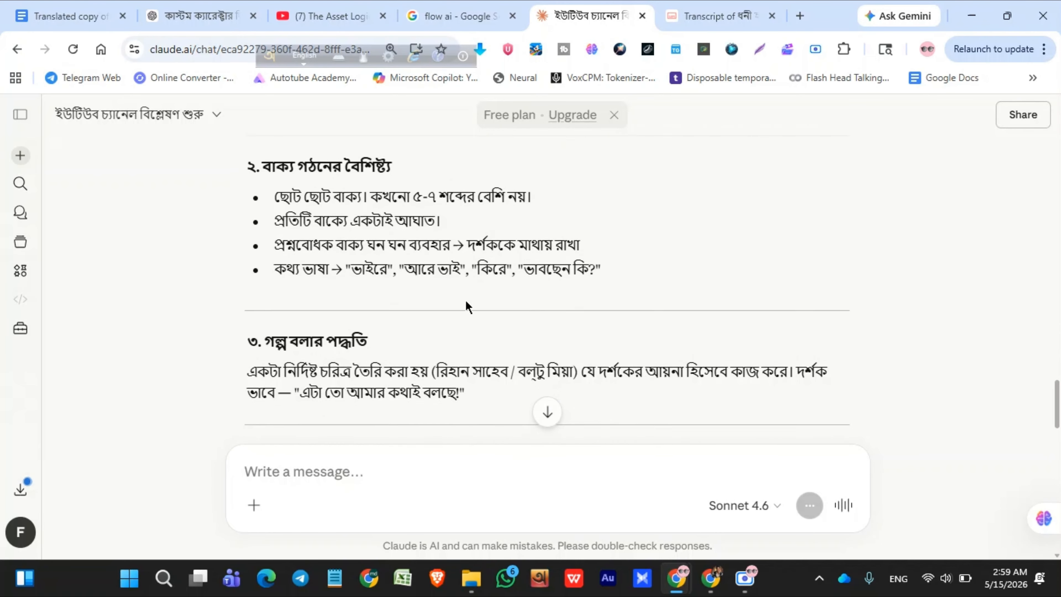
{"action": "scroll", "coordinate": [456, 225], "scroll_direction": "up", "scroll_amount": 5}
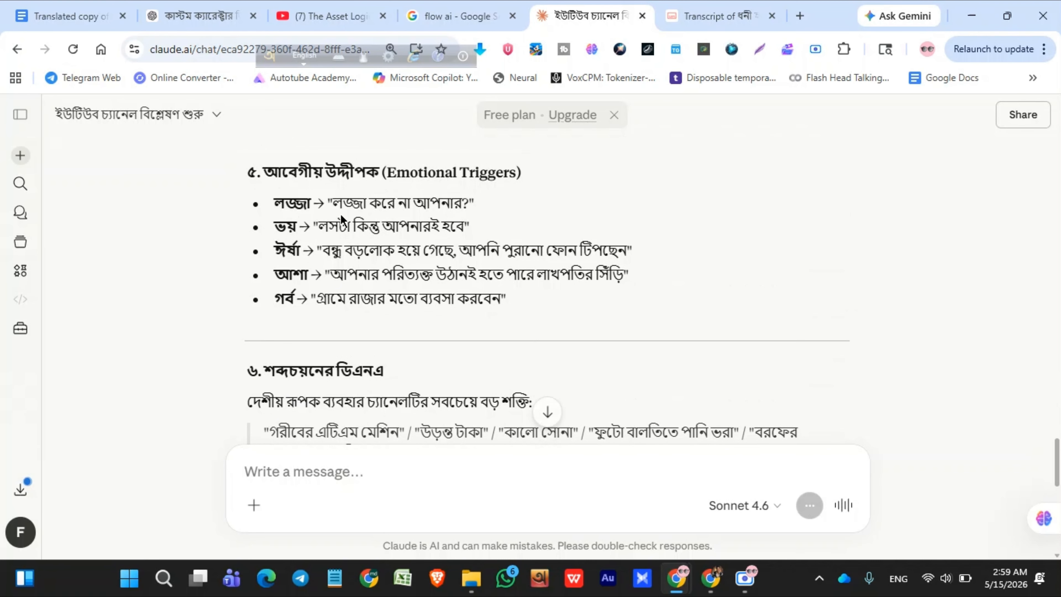
{"action": "left_click_drag", "start_coordinate": [281, 202], "coordinate": [559, 289]}
{"action": "left_click", "coordinate": [571, 233]}
{"action": "scroll", "coordinate": [516, 227], "scroll_direction": "down", "scroll_amount": 5}
{"action": "scroll", "coordinate": [515, 227], "scroll_direction": "down", "scroll_amount": 8}
{"action": "scroll", "coordinate": [397, 258], "scroll_direction": "up", "scroll_amount": 4}
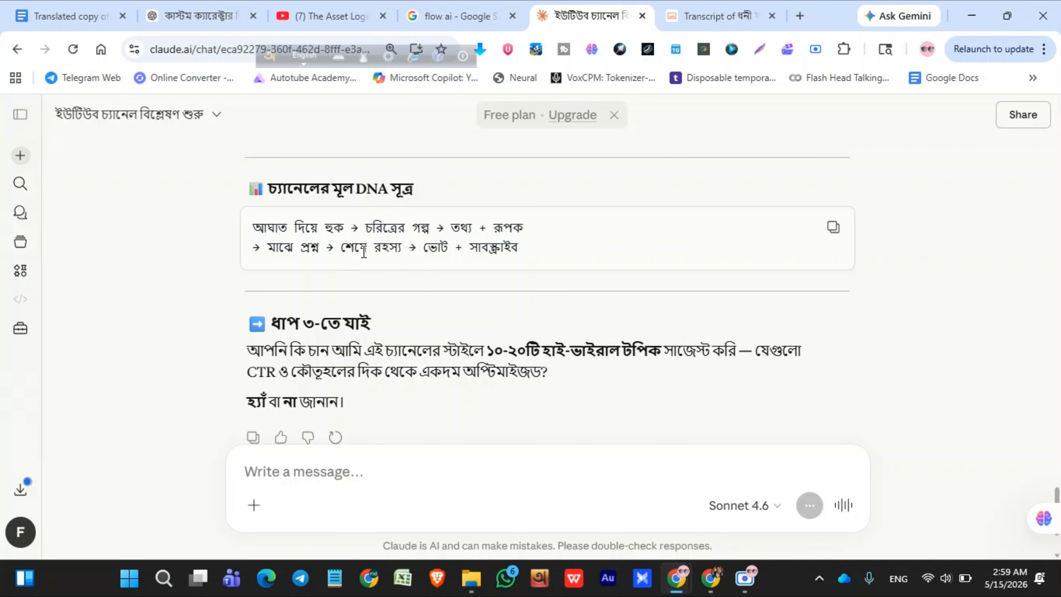
{"action": "scroll", "coordinate": [628, 275], "scroll_direction": "down", "scroll_amount": 3}
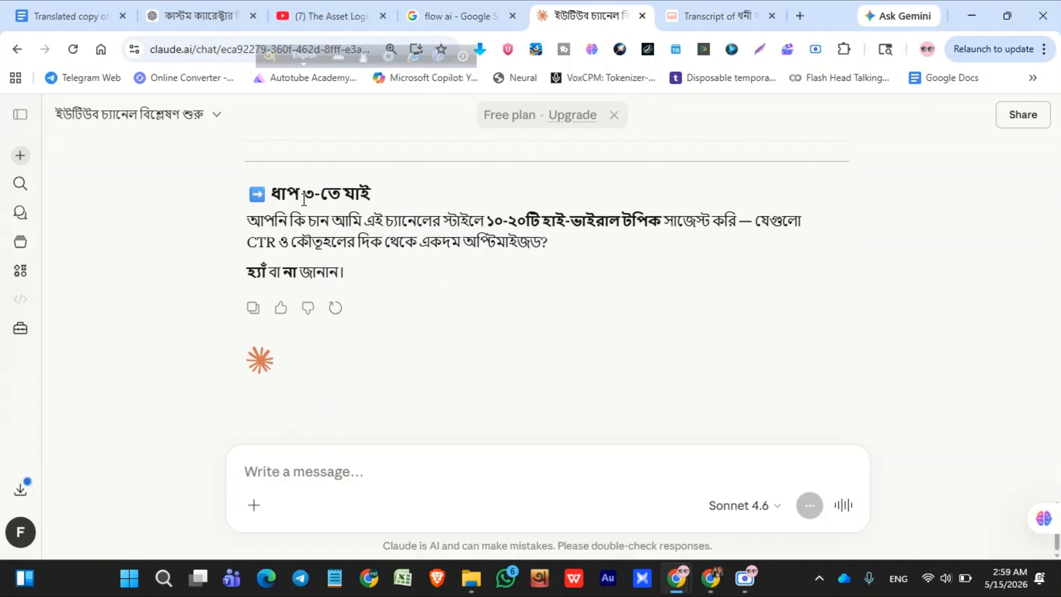
{"action": "left_click_drag", "start_coordinate": [246, 227], "coordinate": [672, 242]}
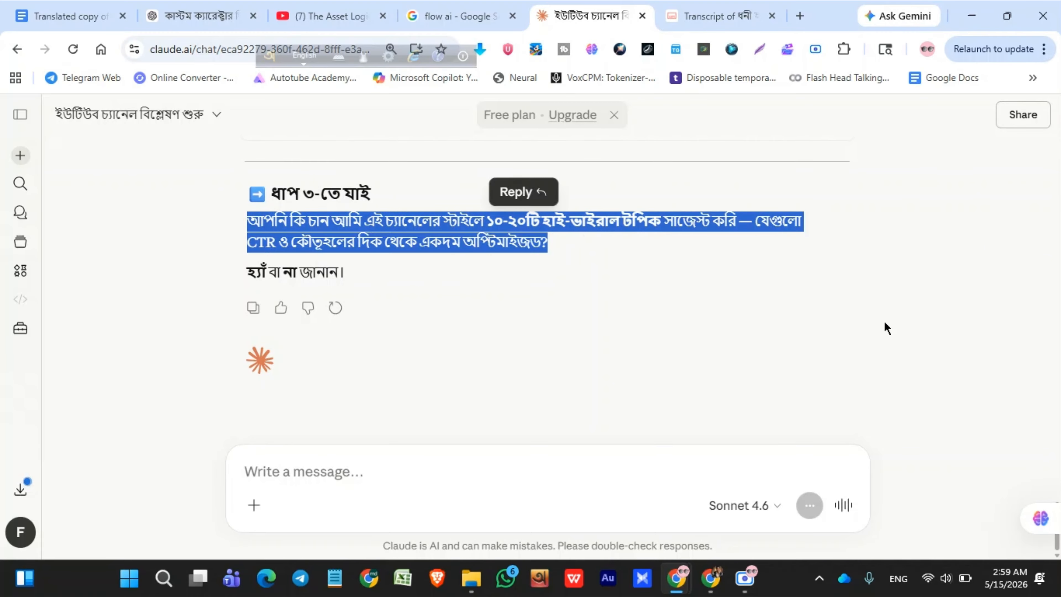
{"action": "left_click", "coordinate": [482, 228]}
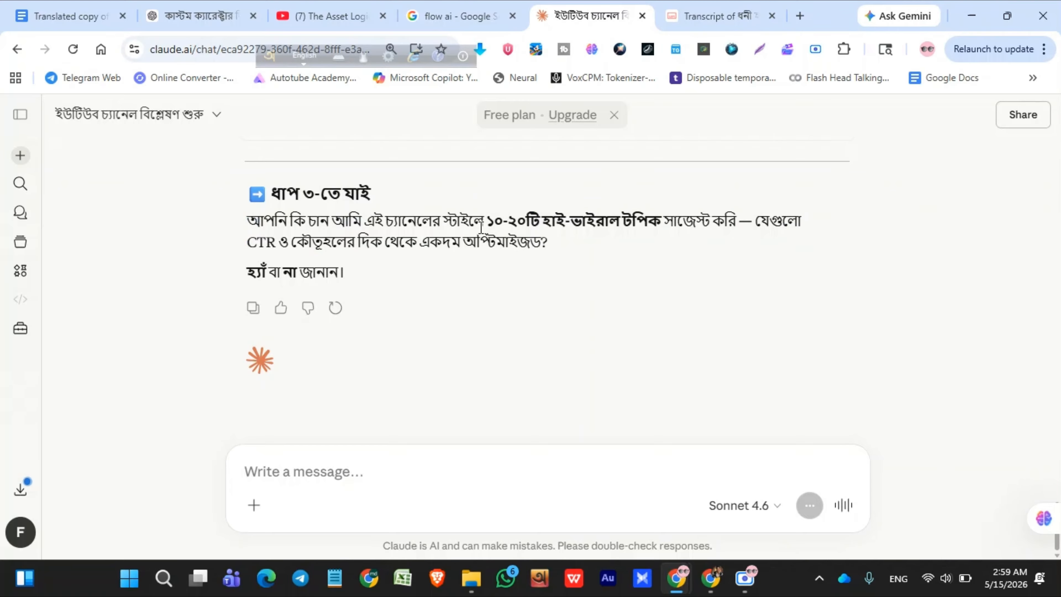
Reuse the phrase about high-viral topics from Claude's step 3 question and send "১০-২০টি হাই-ভাইরাল টপিক dew" as the reply.
{"action": "left_click_drag", "start_coordinate": [487, 221], "coordinate": [660, 223]}
{"action": "left_click", "coordinate": [375, 464]}
{"action": "key", "text": "ctrl+v"}
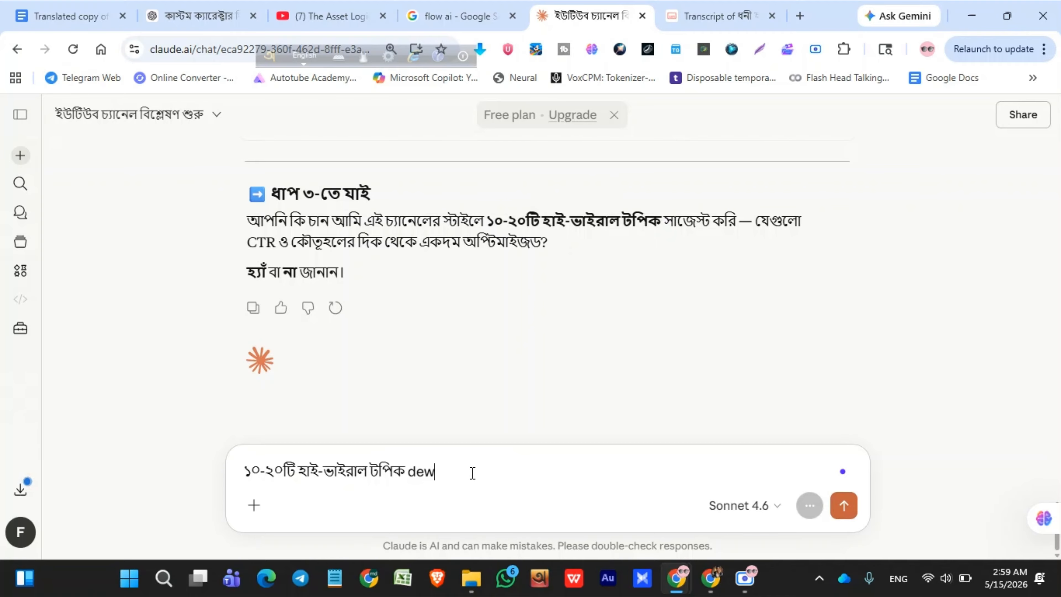
{"action": "type", "text": "dew"}
{"action": "key", "text": "Return"}
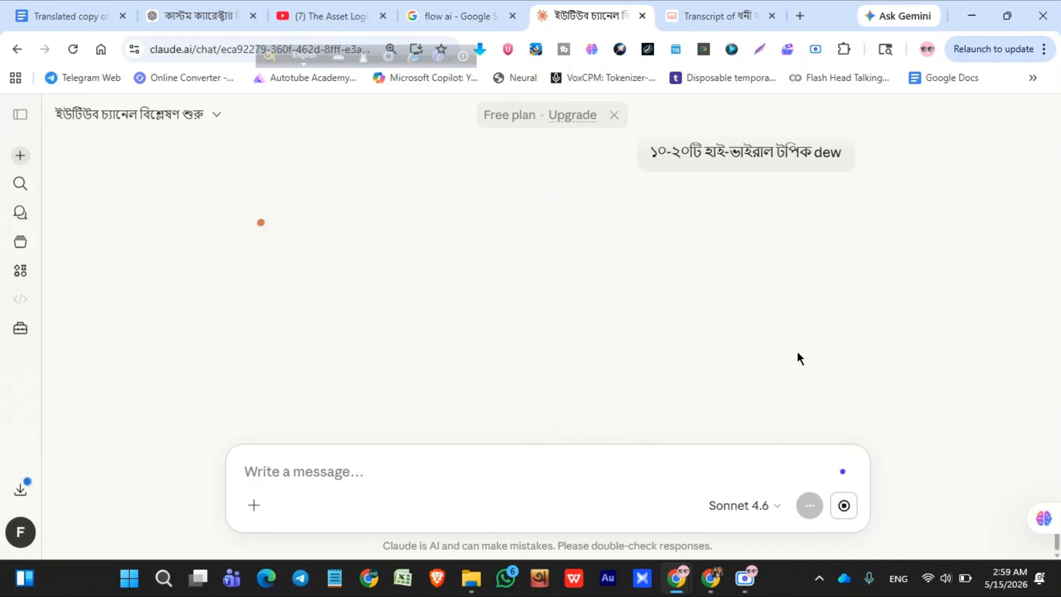
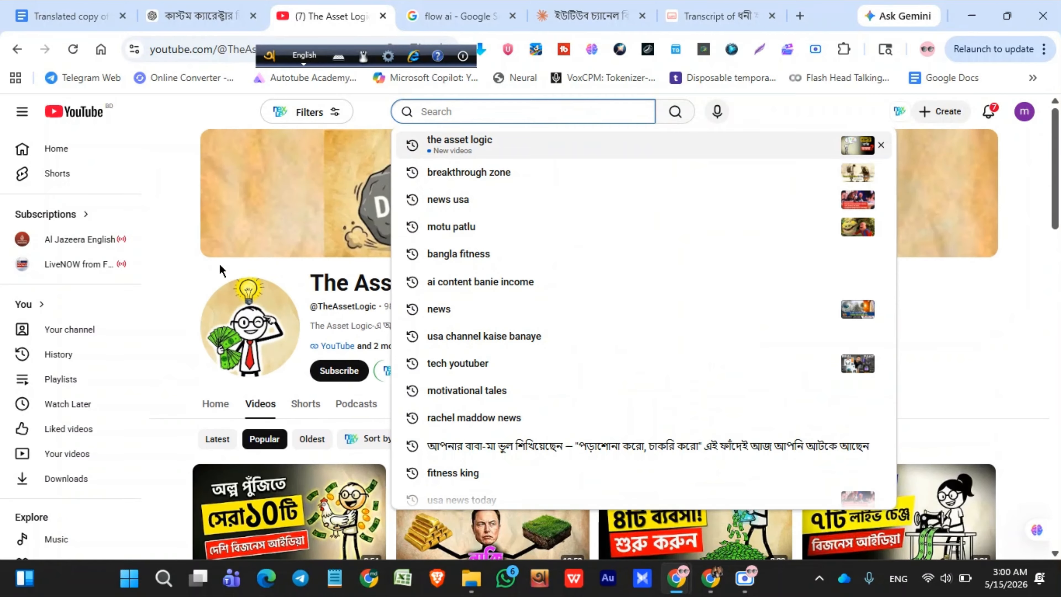
{"action": "left_click", "coordinate": [322, 289]}
{"action": "left_click_drag", "start_coordinate": [310, 290], "coordinate": [469, 293]}
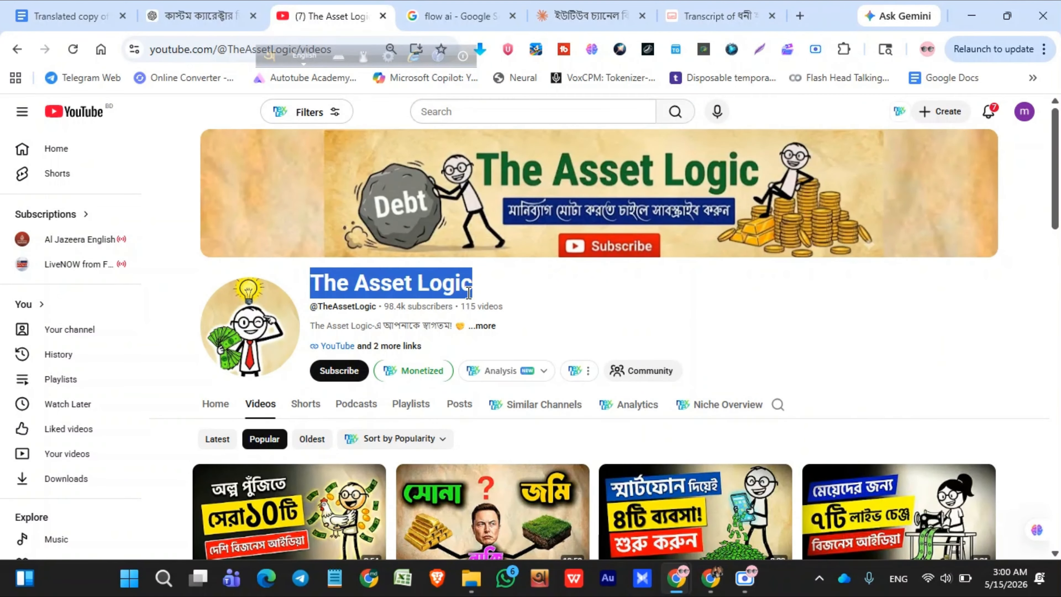
{"action": "left_click", "coordinate": [476, 285]}
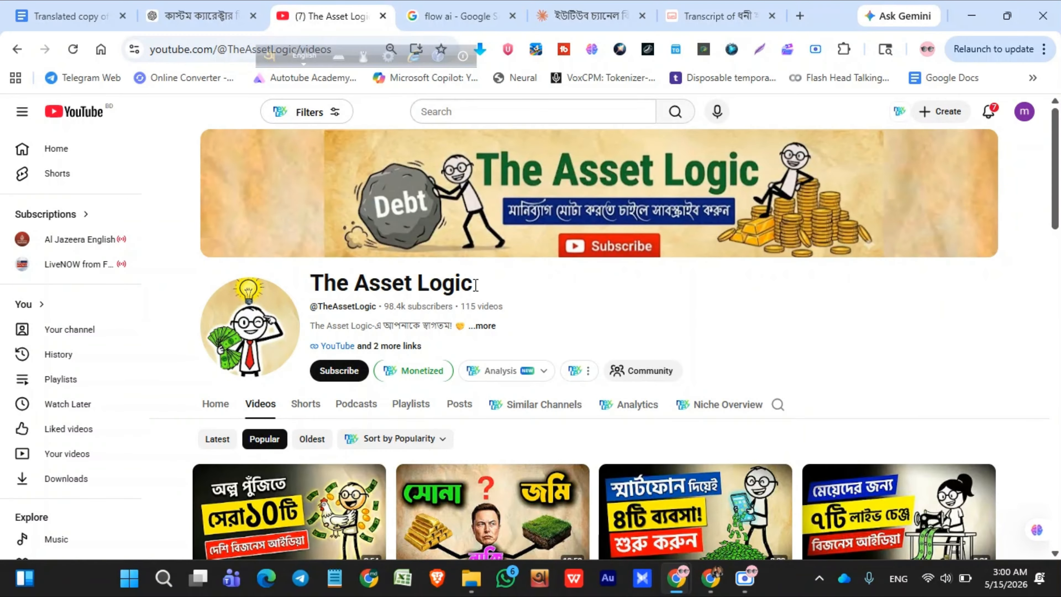
{"action": "right_click", "coordinate": [350, 17]}
{"action": "key", "text": "Escape"}
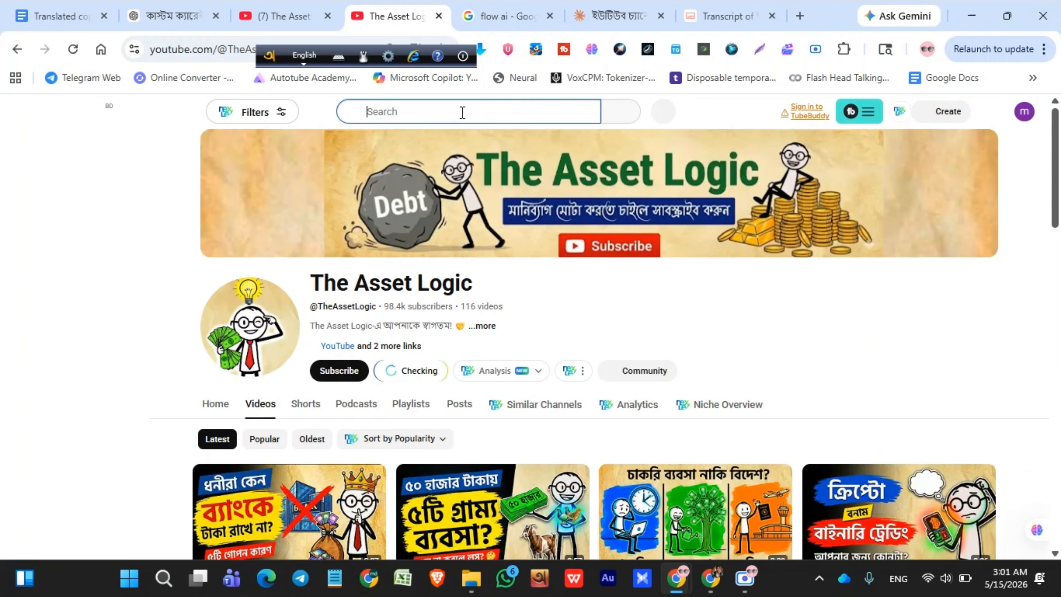
{"action": "left_click", "coordinate": [462, 111]}
{"action": "key", "text": "ctrl+v"}
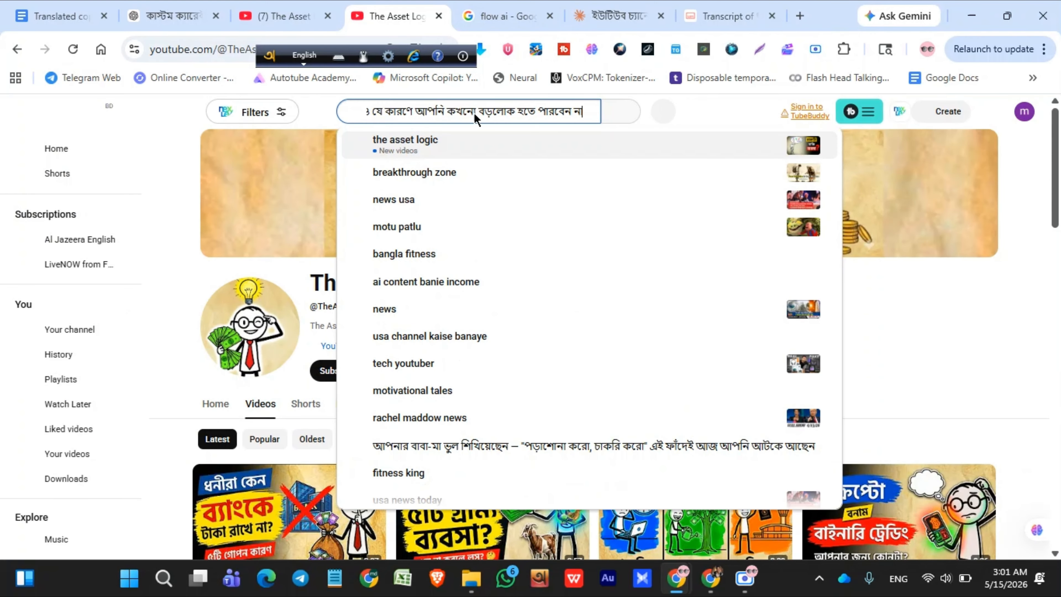
{"action": "left_click", "coordinate": [621, 122]}
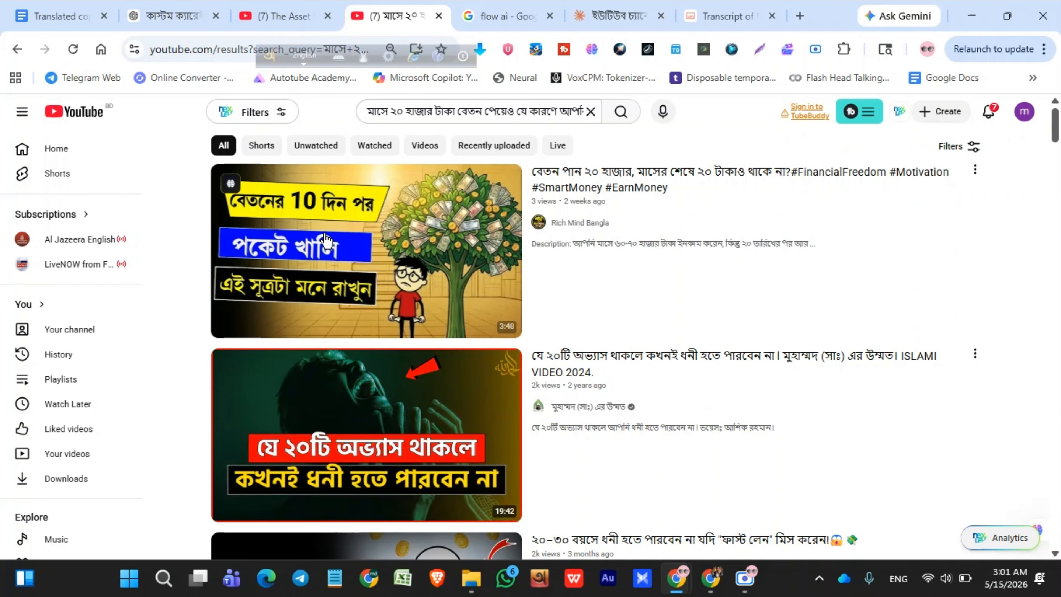
Inspect the Rich Mind Bangla channel's videos from the first search result, and return to the search results.
{"action": "left_click", "coordinate": [573, 225]}
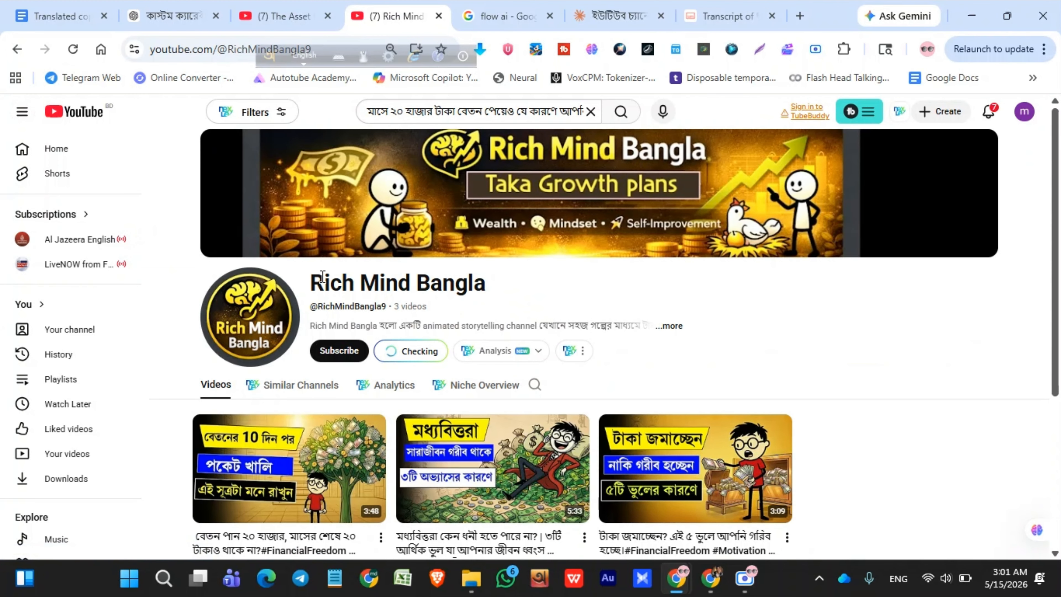
{"action": "scroll", "coordinate": [546, 299], "scroll_direction": "down", "scroll_amount": 3}
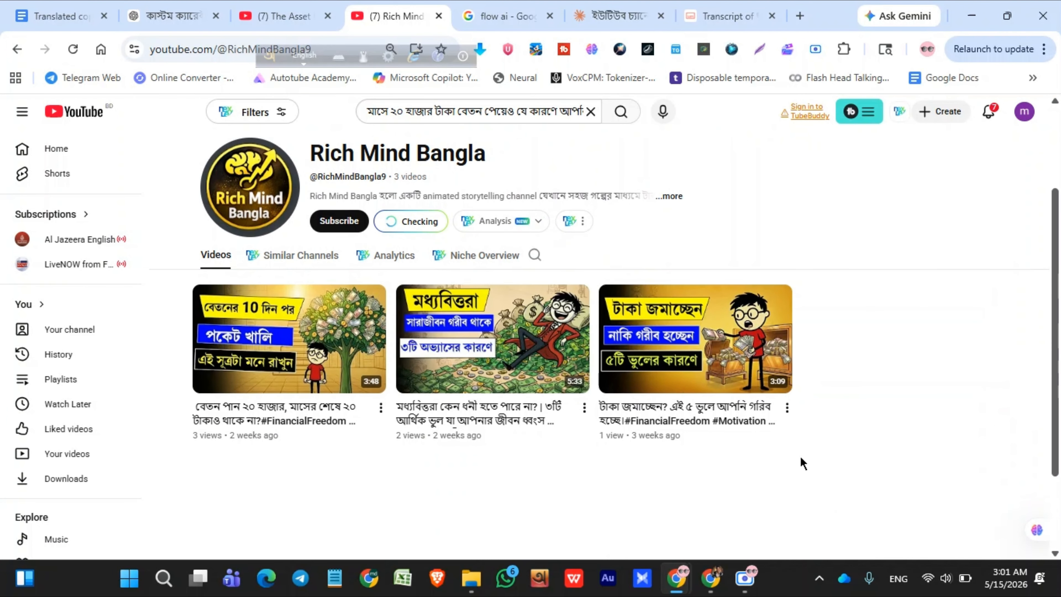
{"action": "left_click", "coordinate": [15, 55]}
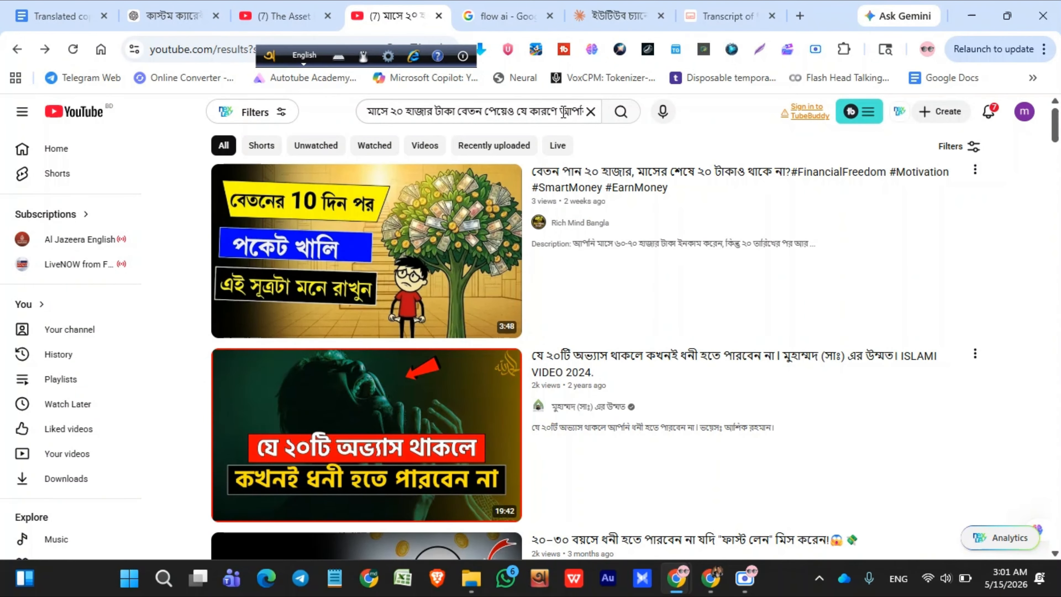
Clear the YouTube search query, and copy topic ৯ from the Passive Income category of Claude's topic list.
{"action": "left_click", "coordinate": [590, 112]}
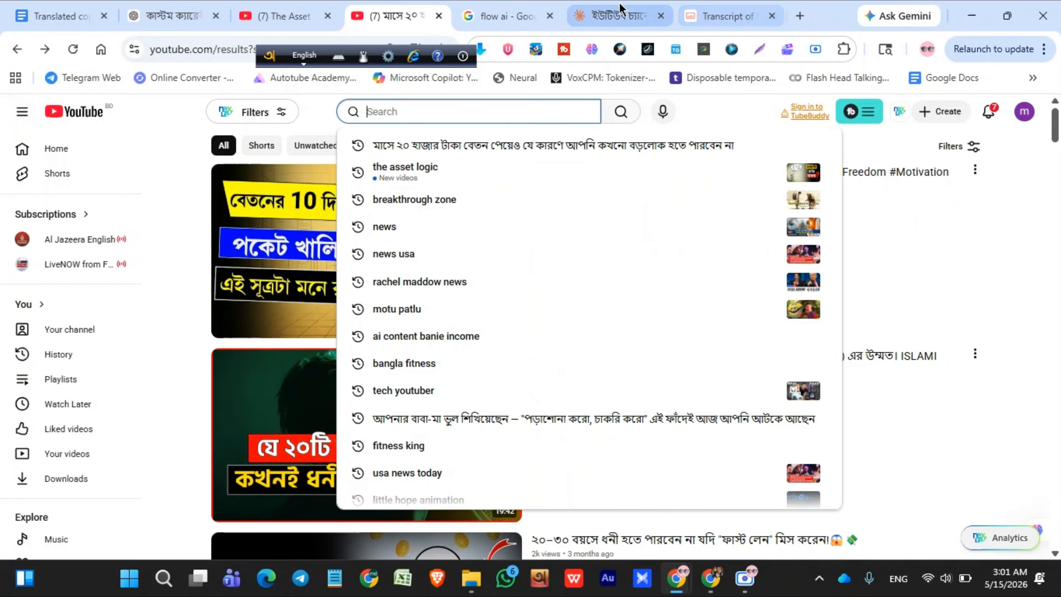
{"action": "left_click", "coordinate": [614, 16]}
{"action": "left_click_drag", "start_coordinate": [272, 301], "coordinate": [478, 299]}
{"action": "left_click", "coordinate": [771, 273]}
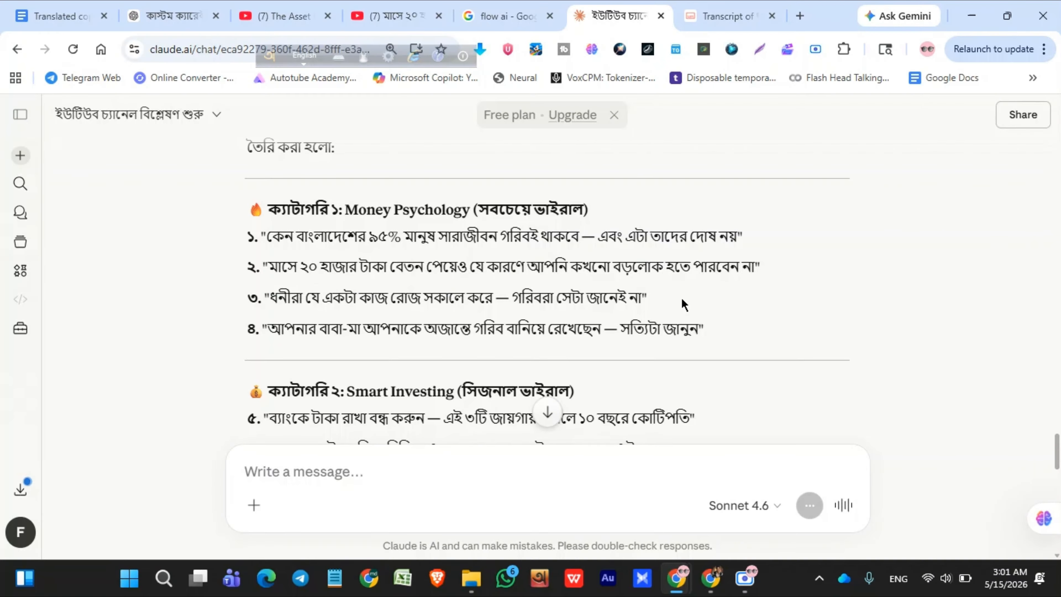
{"action": "scroll", "coordinate": [404, 322], "scroll_direction": "down", "scroll_amount": 3}
{"action": "scroll", "coordinate": [406, 315], "scroll_direction": "down", "scroll_amount": 6}
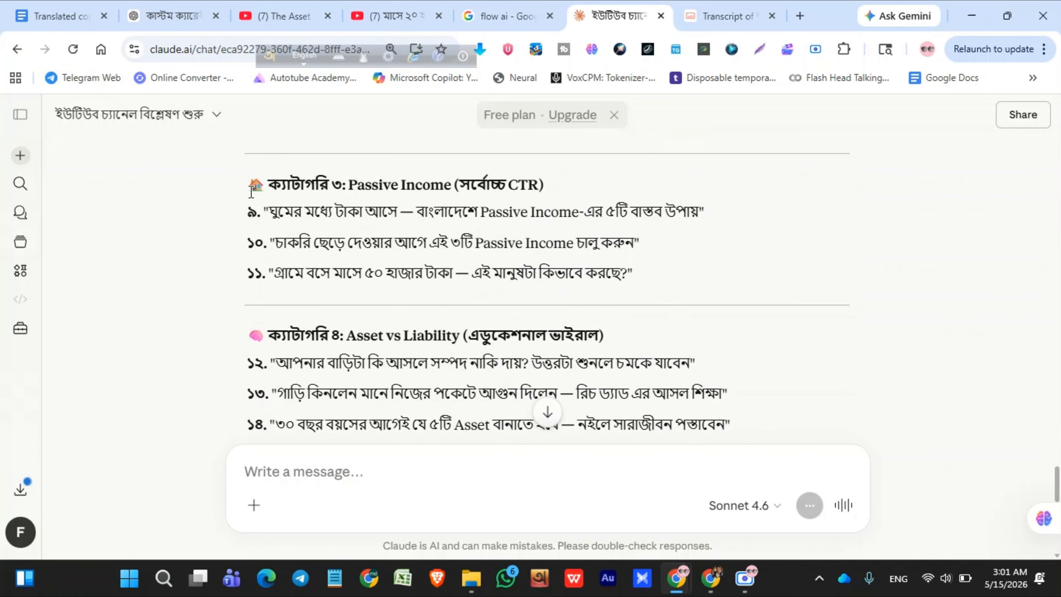
{"action": "left_click_drag", "start_coordinate": [272, 212], "coordinate": [696, 204]}
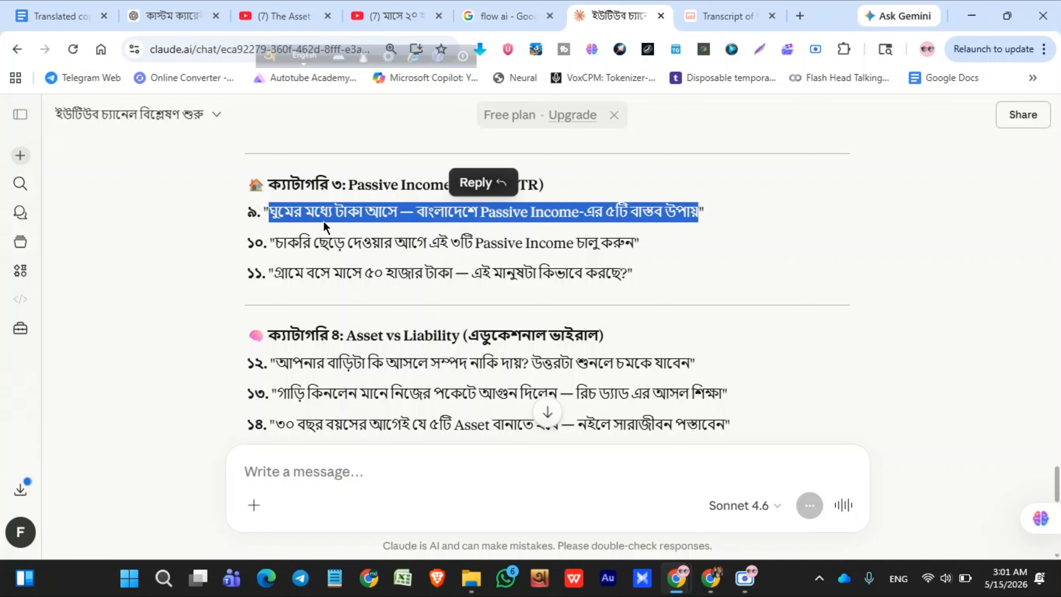
{"action": "right_click", "coordinate": [326, 208]}
{"action": "left_click", "coordinate": [348, 218]}
Search YouTube for "ঘুমের মধ্যে টাকা আসে — বাংলাদেশে Passive Income-এর ৫টি বাস্তব উপায়" and look through the matching videos.
{"action": "left_click", "coordinate": [418, 15]}
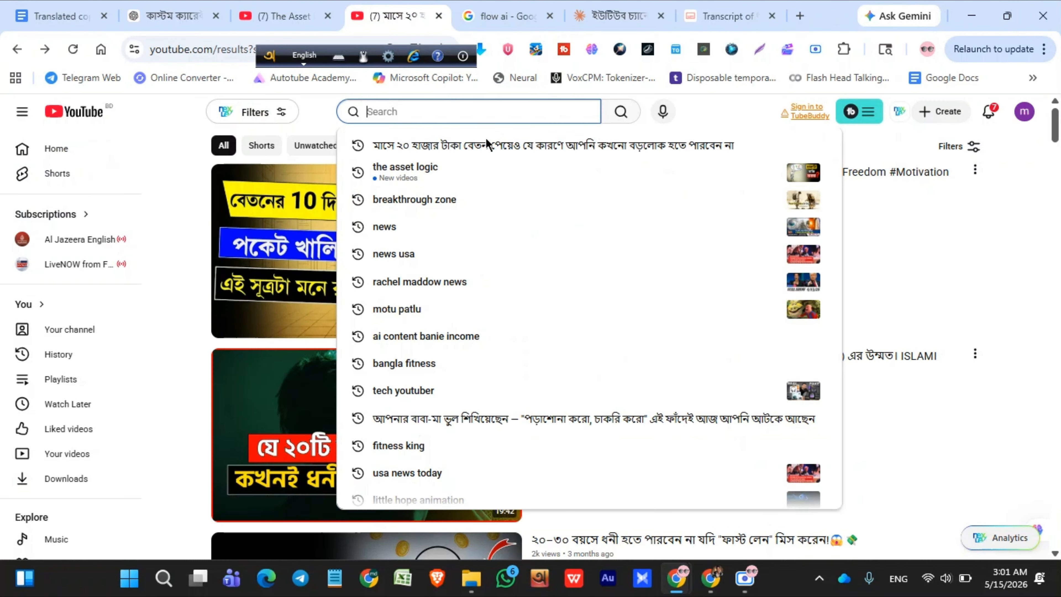
{"action": "type", "text": "– বাংলাদেশে Passive Income-এর ৫টি বাস্তব উপায়"}
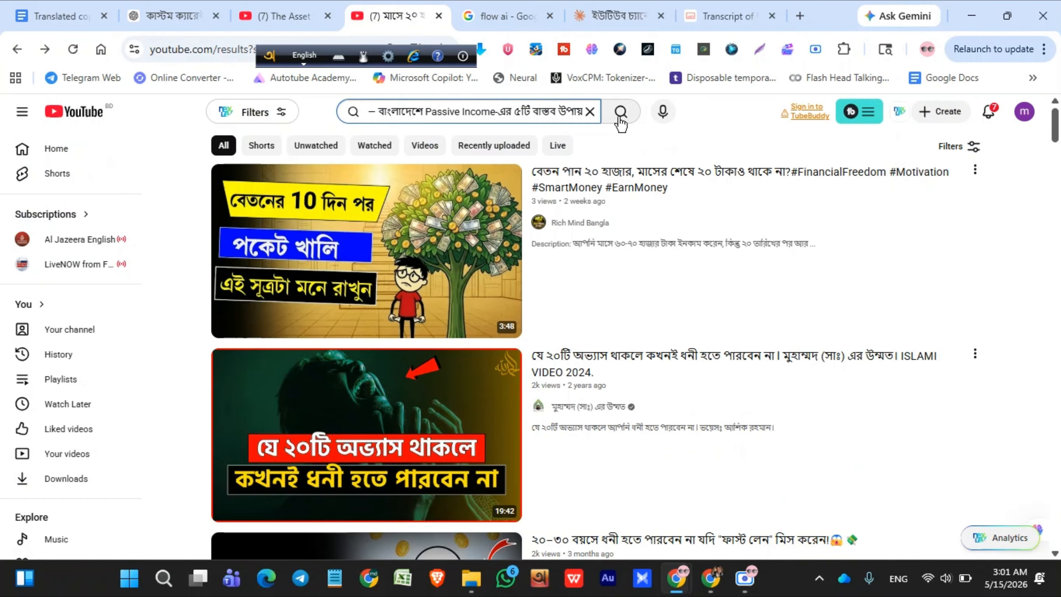
{"action": "left_click", "coordinate": [622, 123]}
{"action": "scroll", "coordinate": [627, 209], "scroll_direction": "down", "scroll_amount": 5}
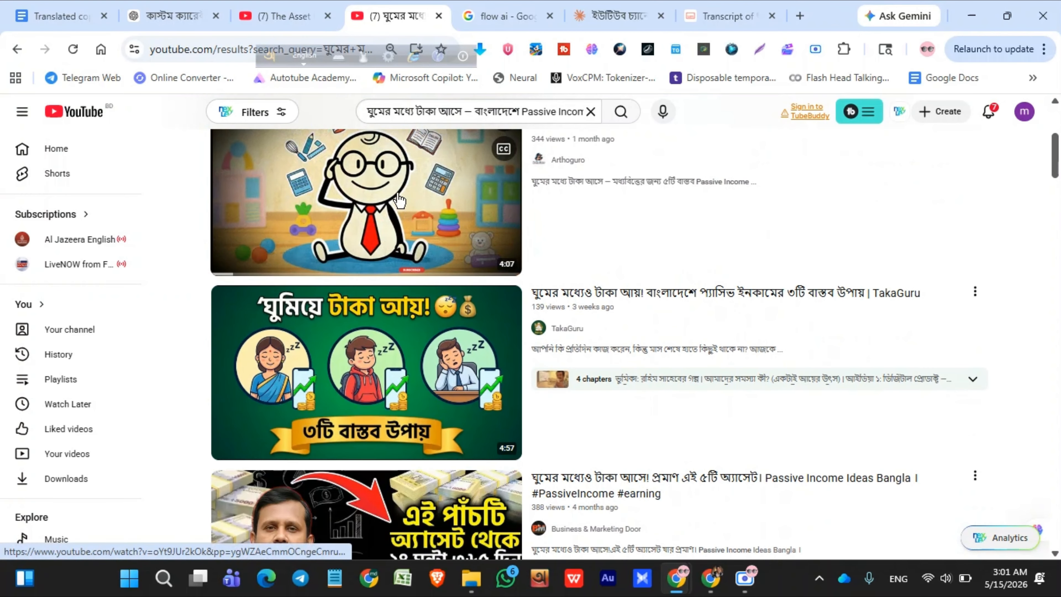
Examine further down the YouTube results for the passive income topic to compare competing videos' titles and view counts.
{"action": "scroll", "coordinate": [372, 274], "scroll_direction": "down", "scroll_amount": 2}
{"action": "scroll", "coordinate": [372, 274], "scroll_direction": "down", "scroll_amount": 15}
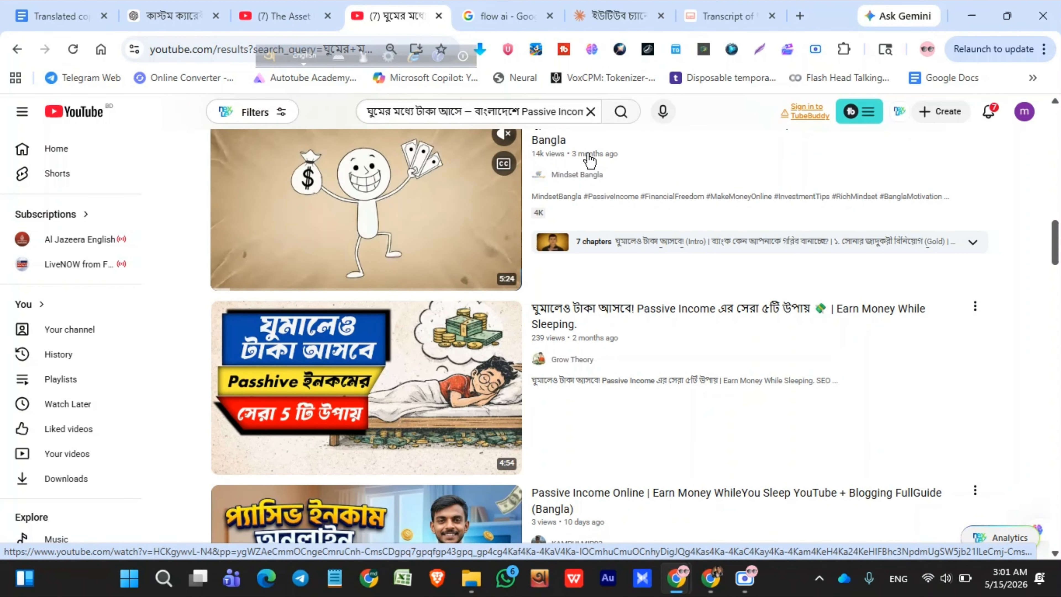
{"action": "scroll", "coordinate": [524, 346], "scroll_direction": "down", "scroll_amount": 3}
{"action": "scroll", "coordinate": [418, 305], "scroll_direction": "down", "scroll_amount": 8}
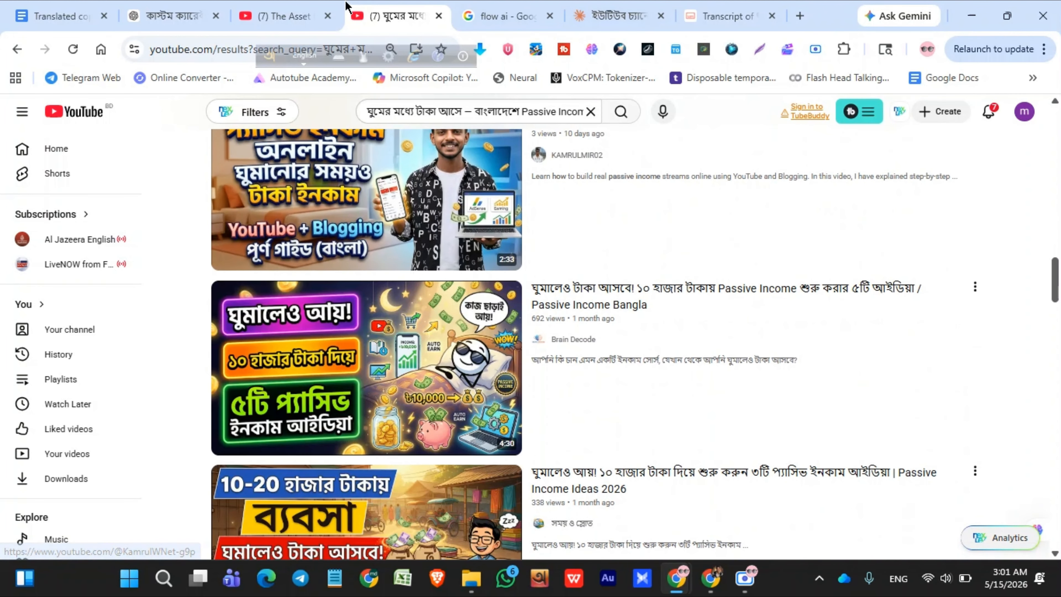
Copy topic ১৪, "৩০ বছর বয়সের আগেই যে ৫টি Asset বানাতে হবে — নইলে সারাজীবন পস্তাবেন", from the Asset vs Liability category of Claude's list.
{"action": "left_click", "coordinate": [644, 25]}
{"action": "scroll", "coordinate": [409, 370], "scroll_direction": "down", "scroll_amount": 12}
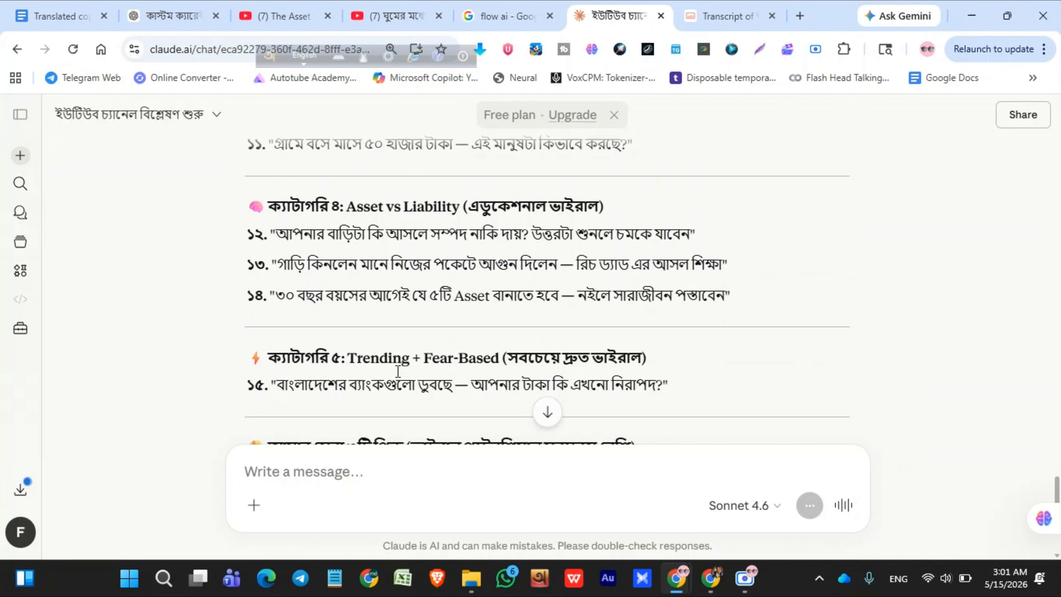
{"action": "scroll", "coordinate": [439, 347], "scroll_direction": "up", "scroll_amount": 10}
{"action": "left_click_drag", "start_coordinate": [301, 295], "coordinate": [726, 291]}
{"action": "right_click", "coordinate": [278, 300]}
{"action": "left_click", "coordinate": [611, 312]}
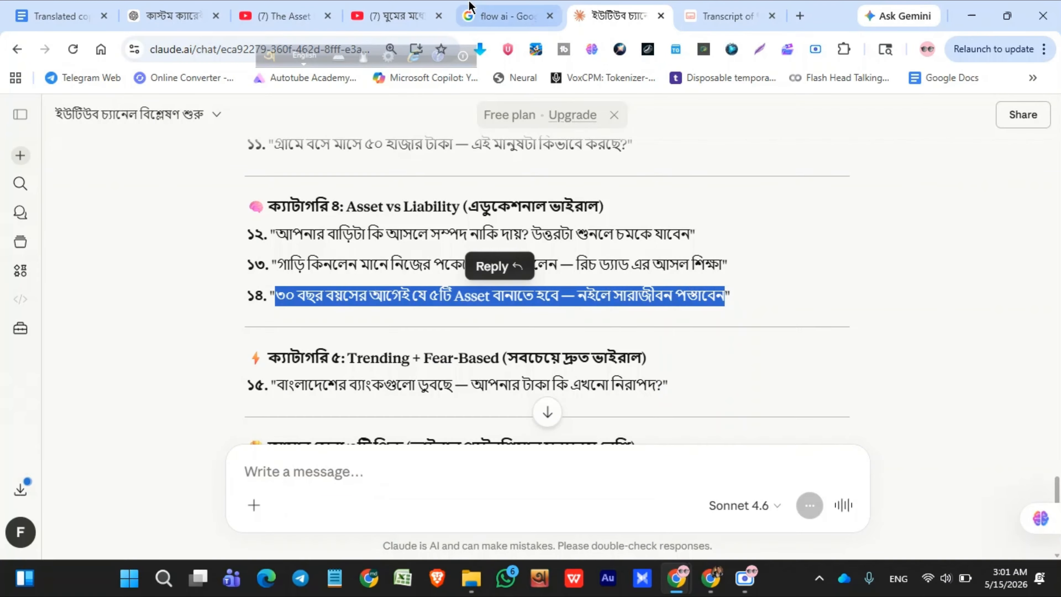
Search YouTube for the copied topic ১৪ title and look through the competing videos and their view counts.
{"action": "left_click", "coordinate": [395, 15]}
{"action": "left_click", "coordinate": [590, 112]}
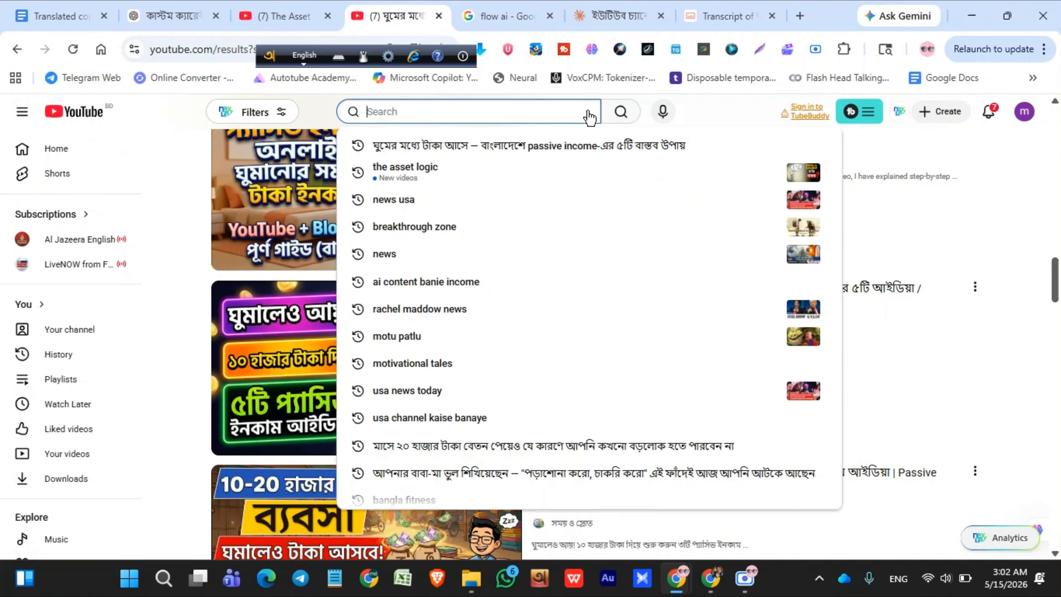
{"action": "key", "text": "ctrl+v"}
{"action": "left_click", "coordinate": [621, 112]}
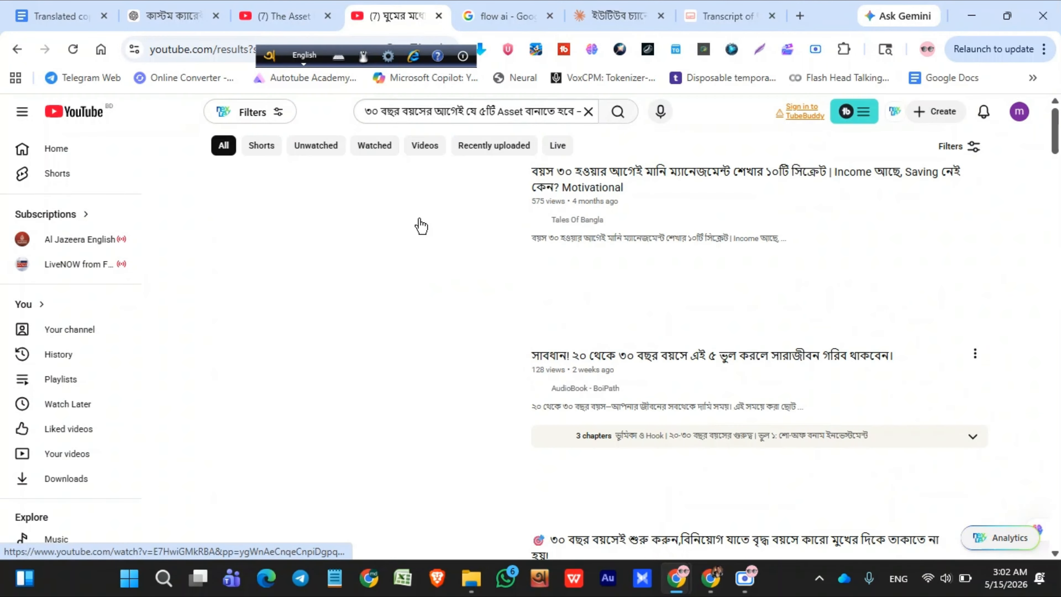
{"action": "scroll", "coordinate": [500, 331], "scroll_direction": "down", "scroll_amount": 8}
{"action": "scroll", "coordinate": [500, 331], "scroll_direction": "up", "scroll_amount": 5}
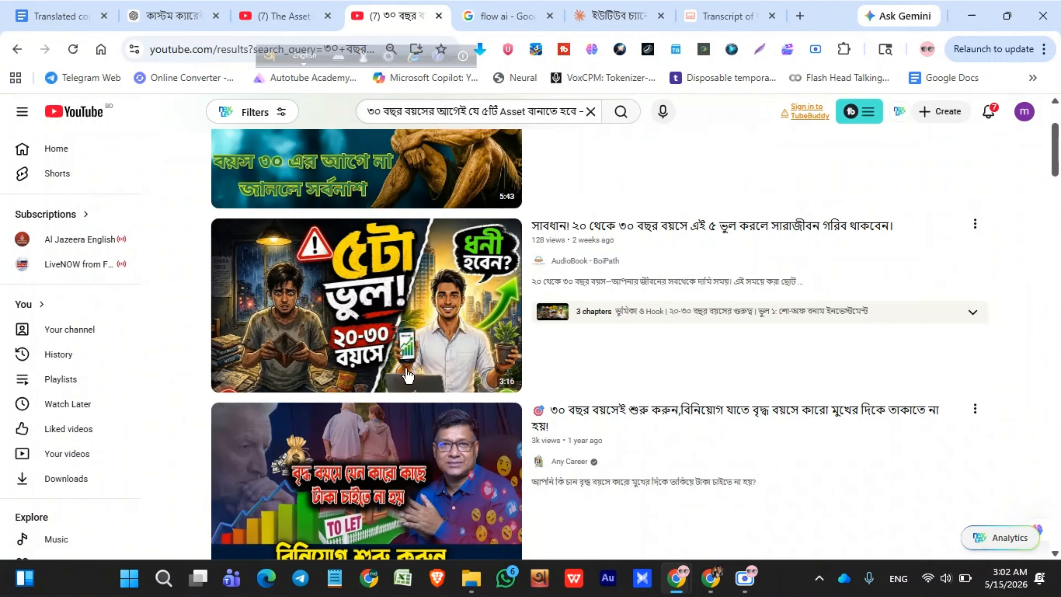
{"action": "scroll", "coordinate": [389, 368], "scroll_direction": "down", "scroll_amount": 8}
{"action": "scroll", "coordinate": [528, 368], "scroll_direction": "up", "scroll_amount": 4}
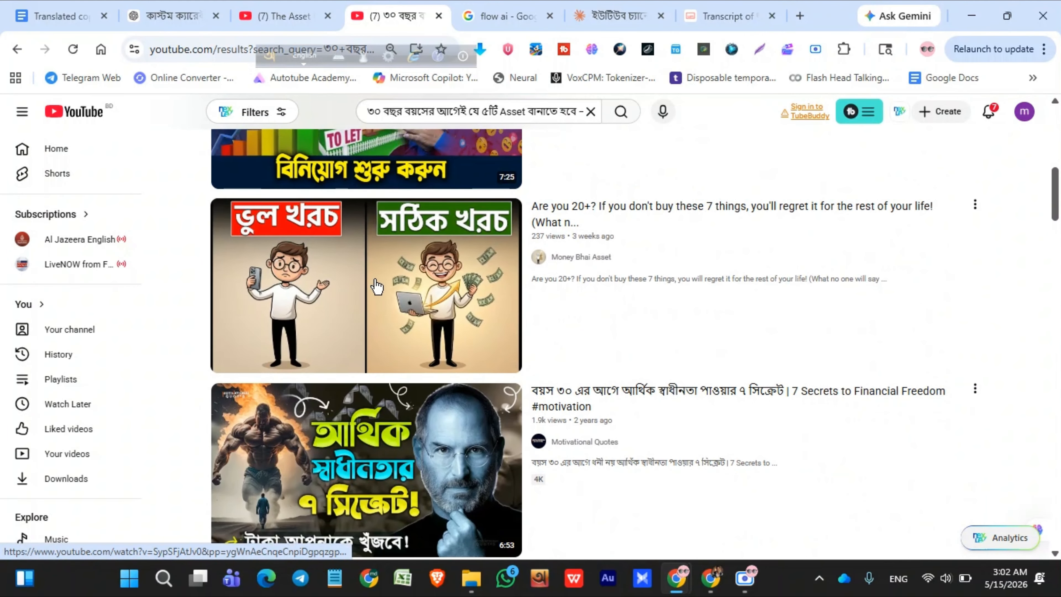
{"action": "scroll", "coordinate": [376, 272], "scroll_direction": "down", "scroll_amount": 15}
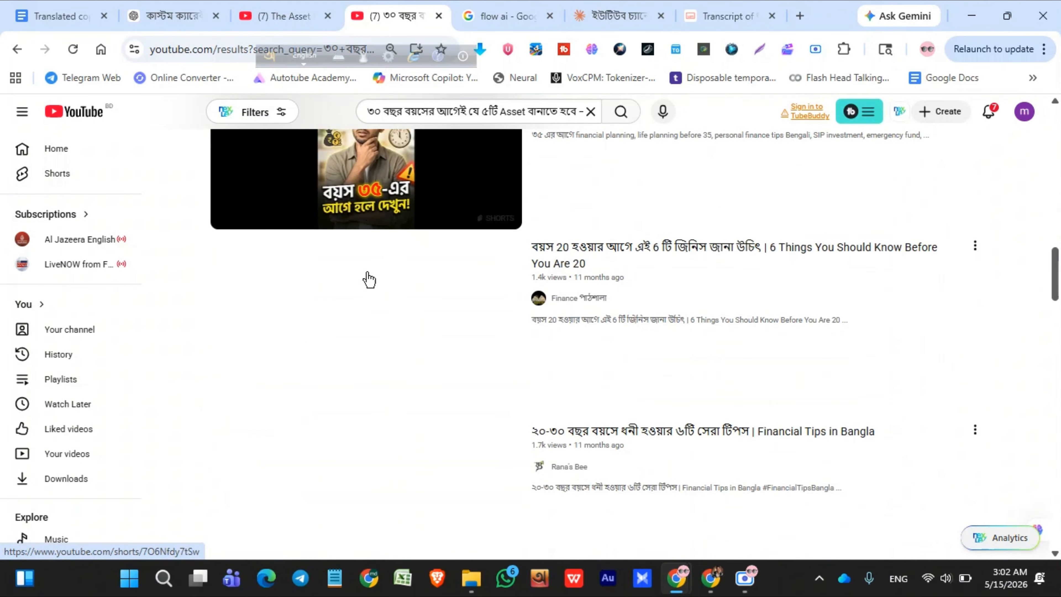
{"action": "scroll", "coordinate": [420, 241], "scroll_direction": "up", "scroll_amount": 5}
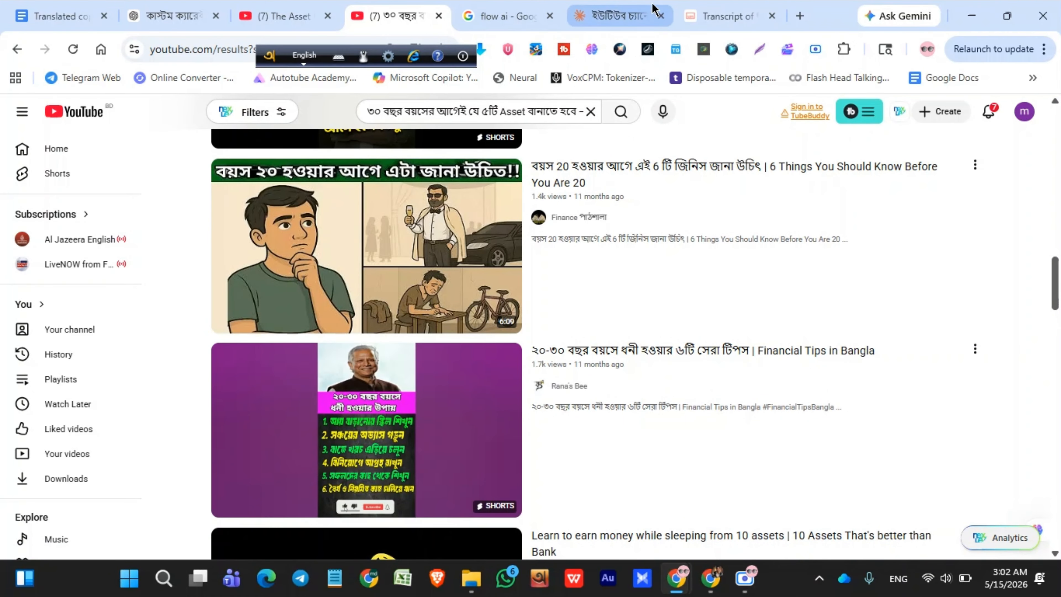
Send Claude the chosen topic "৩০ বছর বয়সের আগেই যে ৫টি Asset বানাতে হবে — নইলে সারাজীবন পস্তাবেন".
{"action": "left_click", "coordinate": [585, 9]}
{"action": "left_click", "coordinate": [392, 467]}
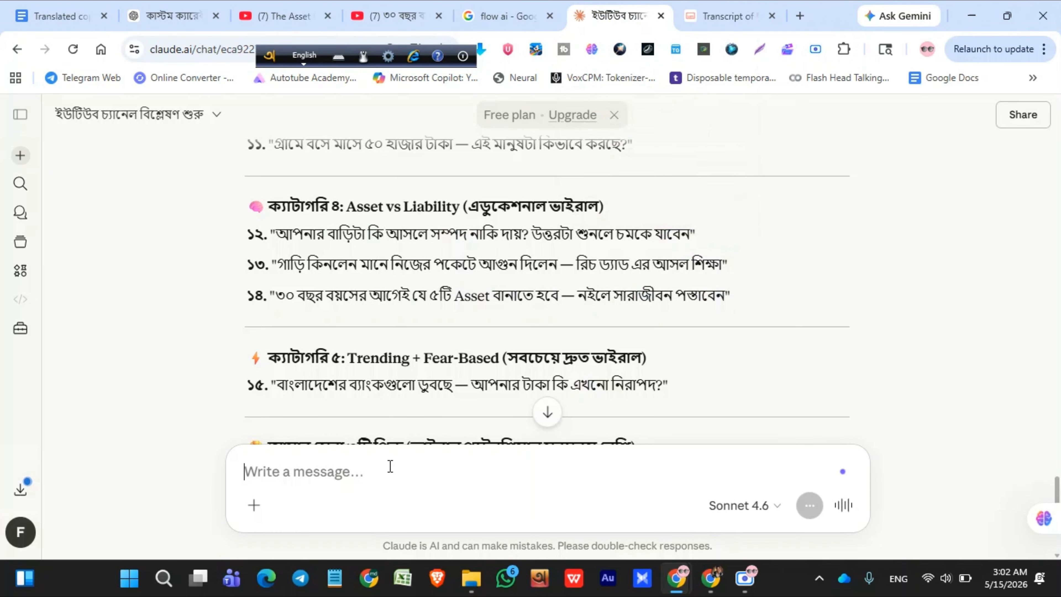
{"action": "key", "text": "ctrl+v"}
{"action": "left_click", "coordinate": [844, 507]}
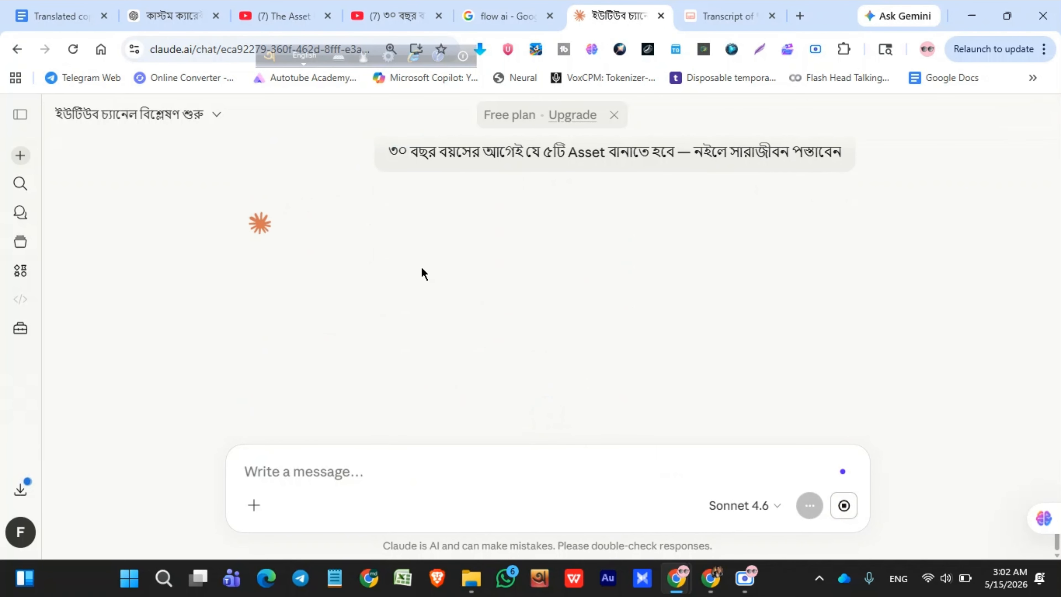
{"action": "left_click", "coordinate": [743, 562]}
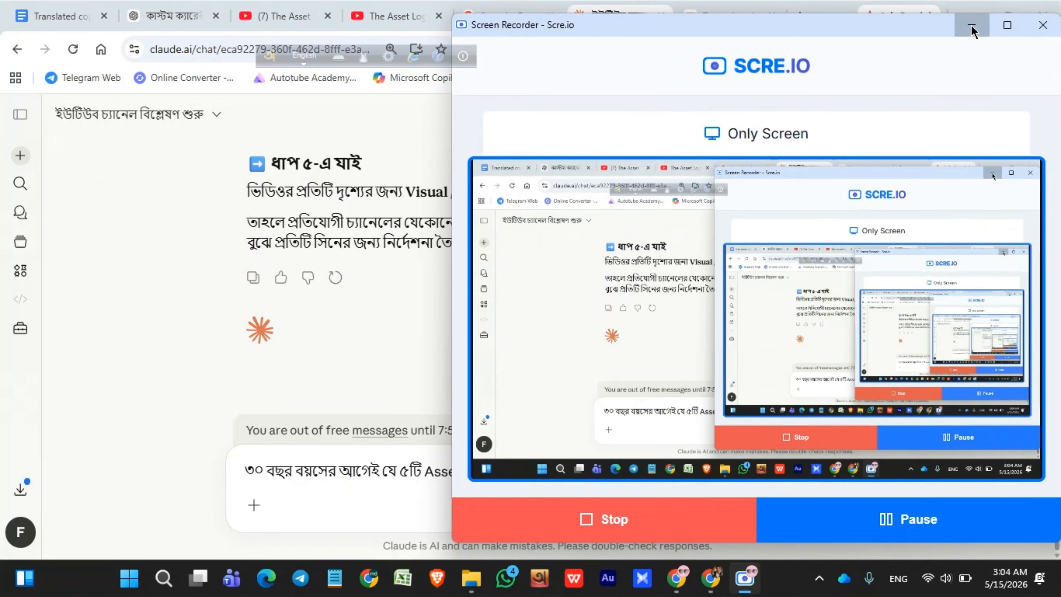
{"action": "left_click", "coordinate": [971, 27]}
Review Claude's full YouTube script for the chosen topic, from the outro back up to the opening hook.
{"action": "scroll", "coordinate": [446, 308], "scroll_direction": "up", "scroll_amount": 10}
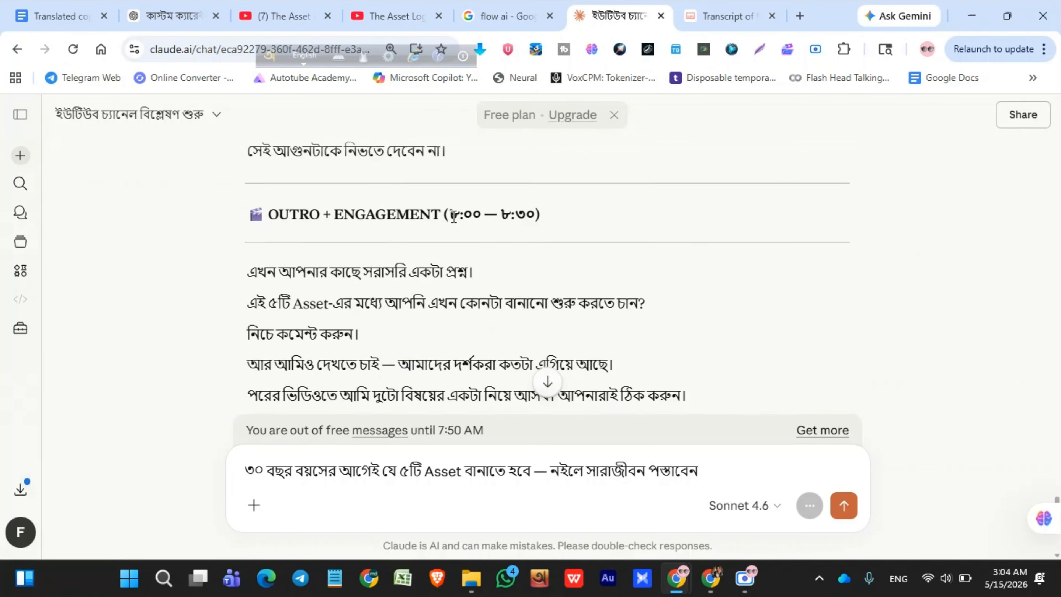
{"action": "scroll", "coordinate": [453, 218], "scroll_direction": "up", "scroll_amount": 8}
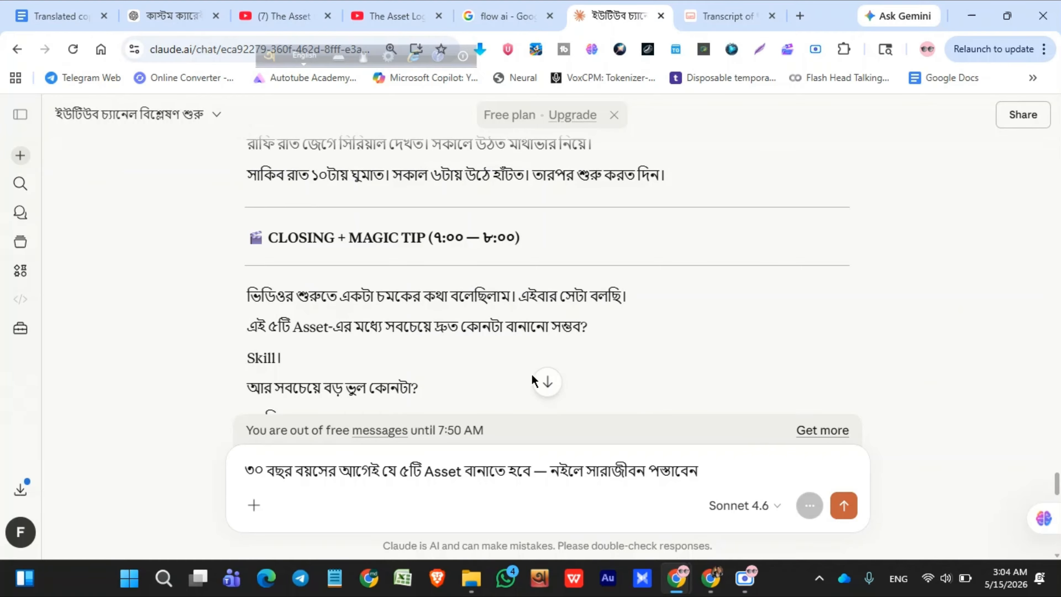
{"action": "scroll", "coordinate": [350, 280], "scroll_direction": "up", "scroll_amount": 15}
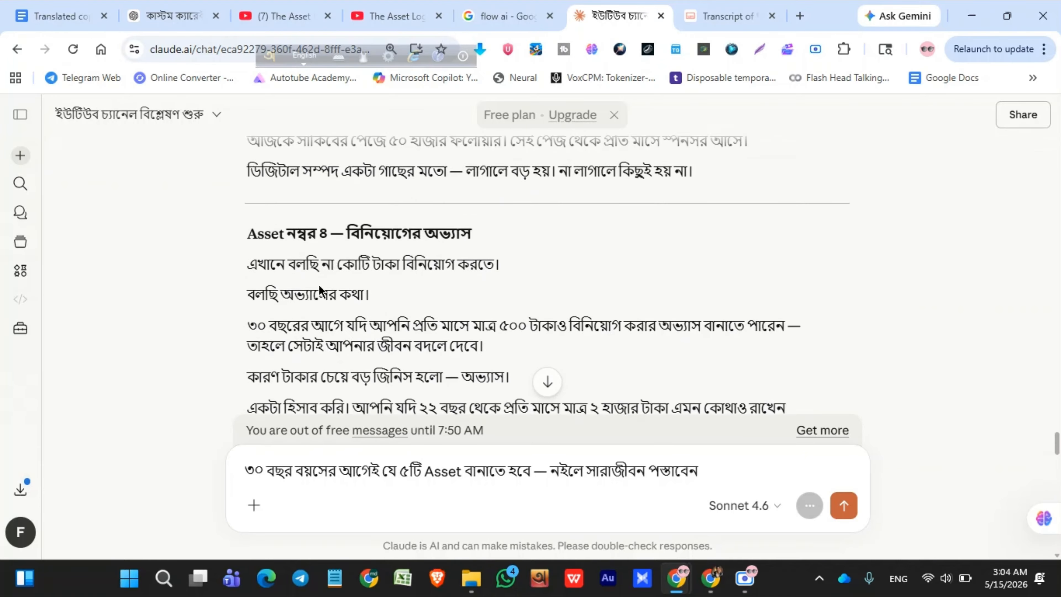
{"action": "scroll", "coordinate": [398, 298], "scroll_direction": "up", "scroll_amount": 15}
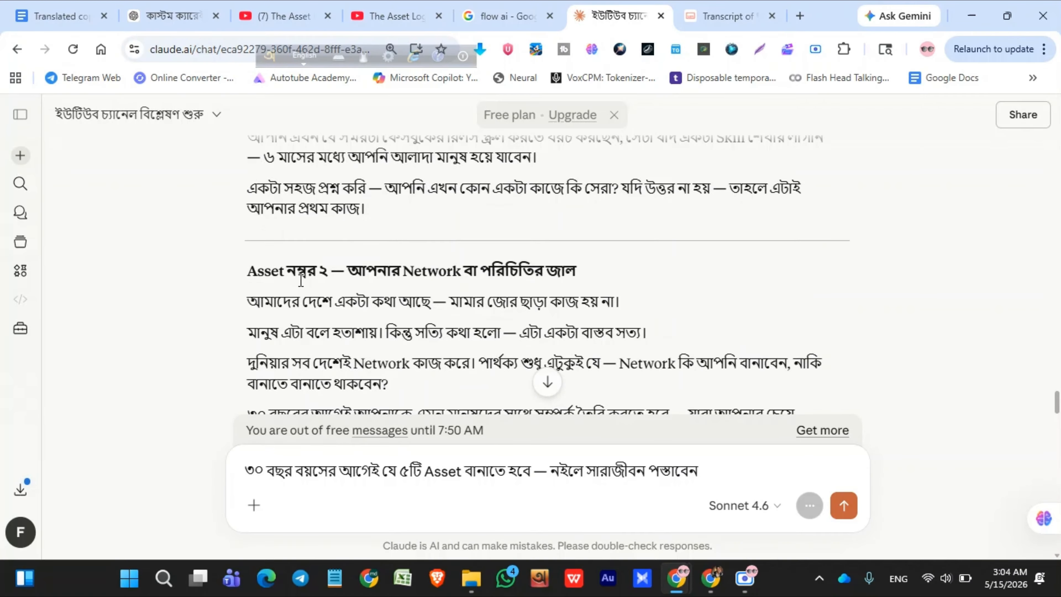
{"action": "scroll", "coordinate": [320, 246], "scroll_direction": "up", "scroll_amount": 15}
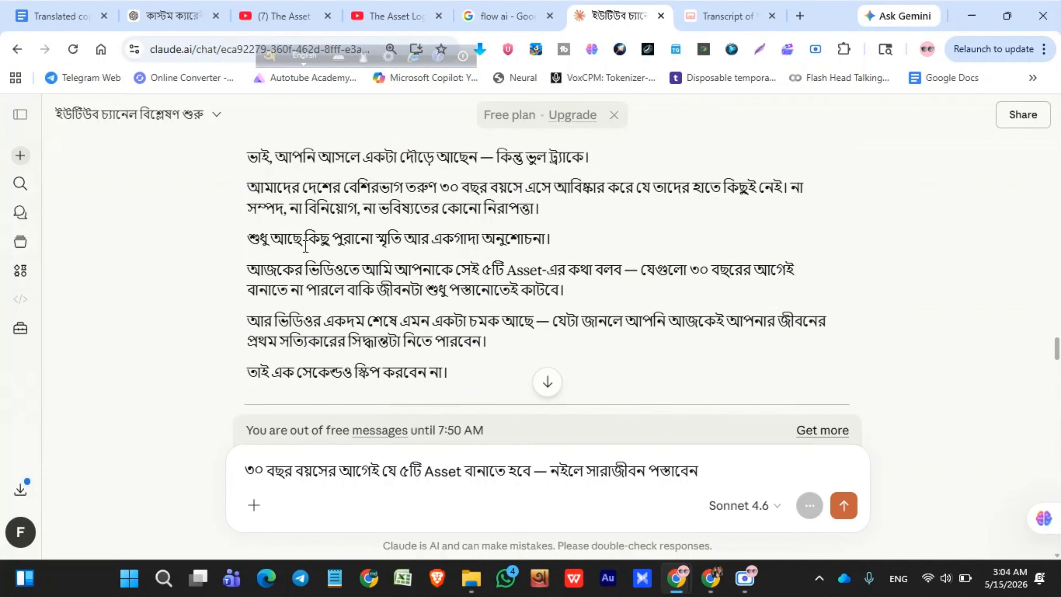
{"action": "scroll", "coordinate": [304, 246], "scroll_direction": "up", "scroll_amount": 5}
{"action": "scroll", "coordinate": [309, 238], "scroll_direction": "down", "scroll_amount": 8}
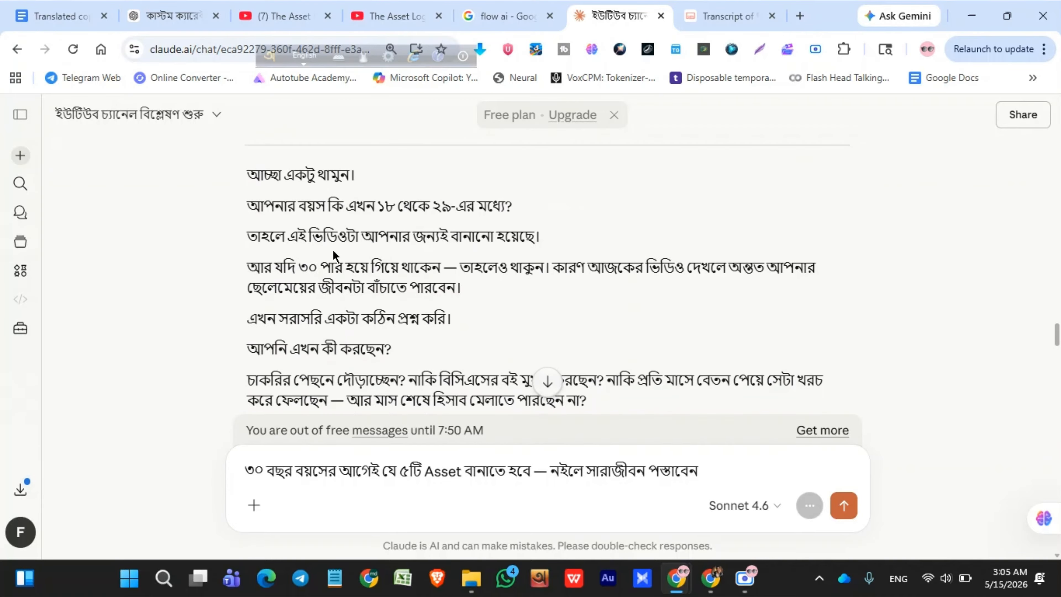
{"action": "scroll", "coordinate": [315, 231], "scroll_direction": "up", "scroll_amount": 8}
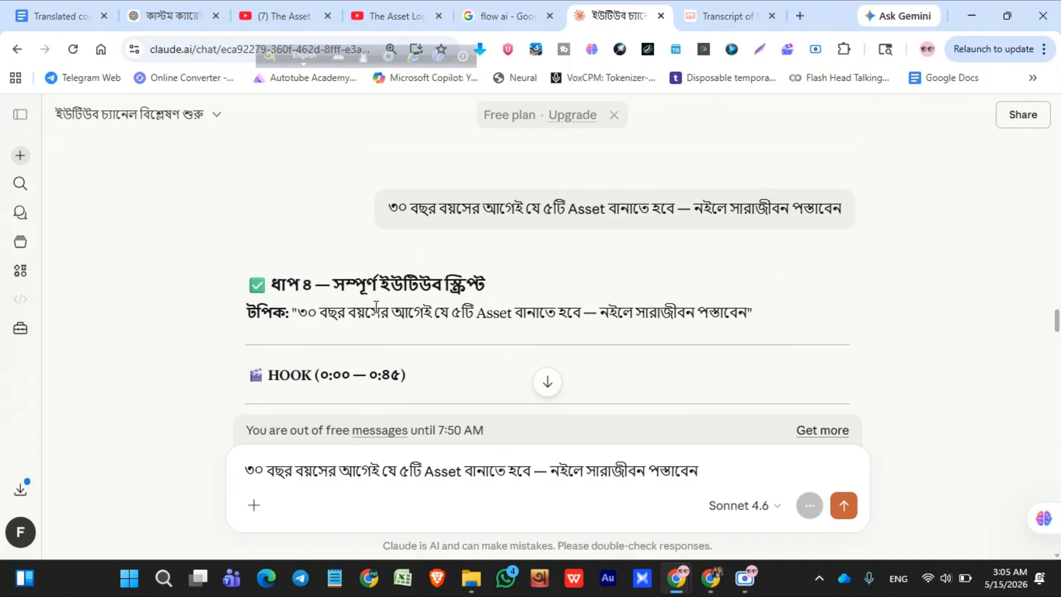
{"action": "scroll", "coordinate": [377, 307], "scroll_direction": "down", "scroll_amount": 3}
Read the opening lines of the script's HOOK section, marking each sentence from "আচ্ছা একটু থামুন" through the over-30 viewers' paragraph.
{"action": "left_click_drag", "start_coordinate": [248, 310], "coordinate": [369, 308]}
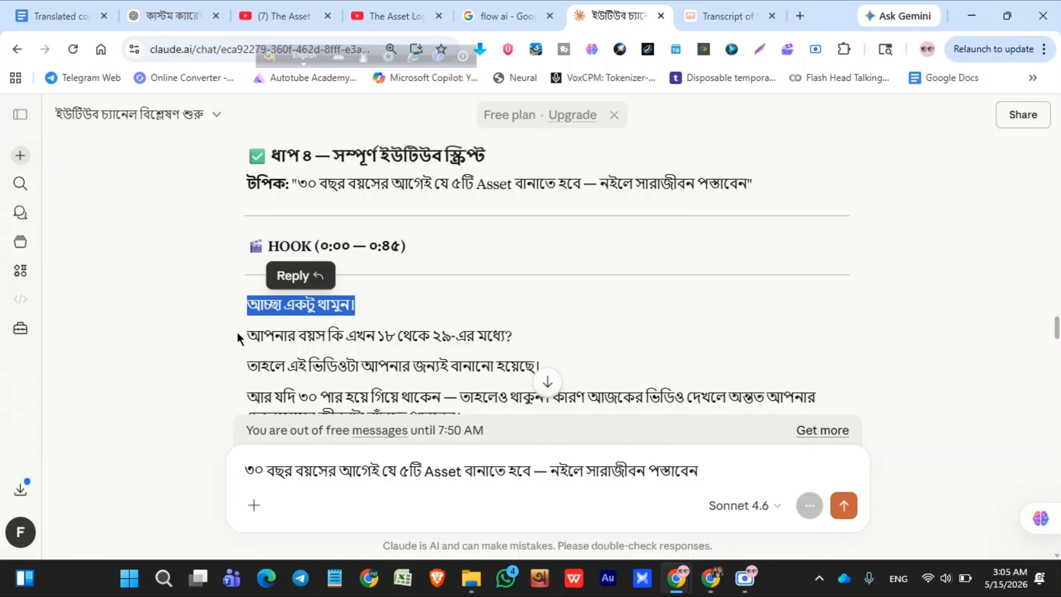
{"action": "left_click_drag", "start_coordinate": [239, 335], "coordinate": [483, 333]}
{"action": "left_click", "coordinate": [483, 333]}
{"action": "scroll", "coordinate": [562, 300], "scroll_direction": "down", "scroll_amount": 3}
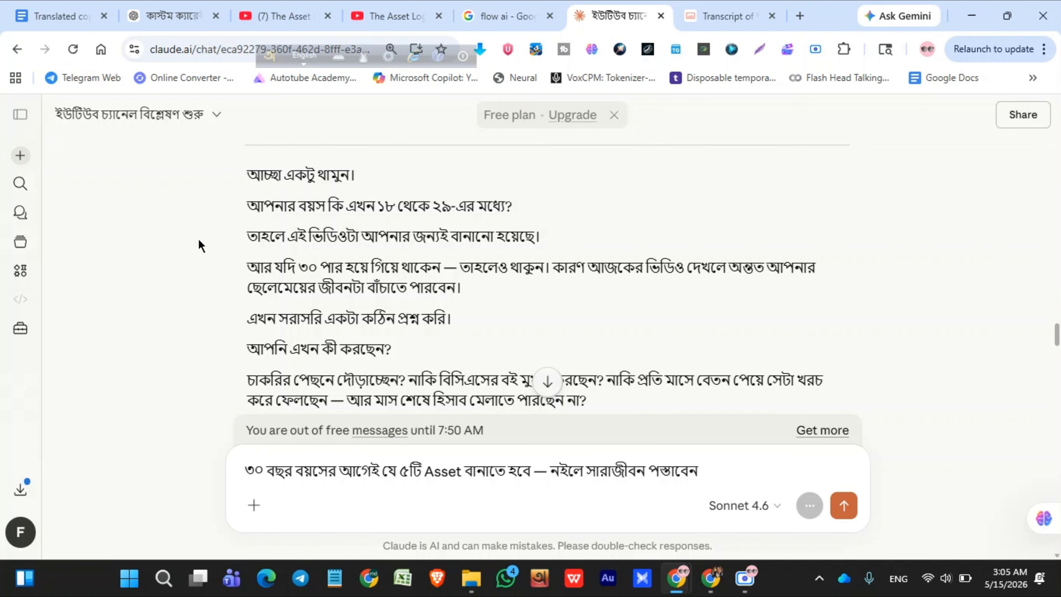
{"action": "left_click_drag", "start_coordinate": [259, 236], "coordinate": [537, 237]}
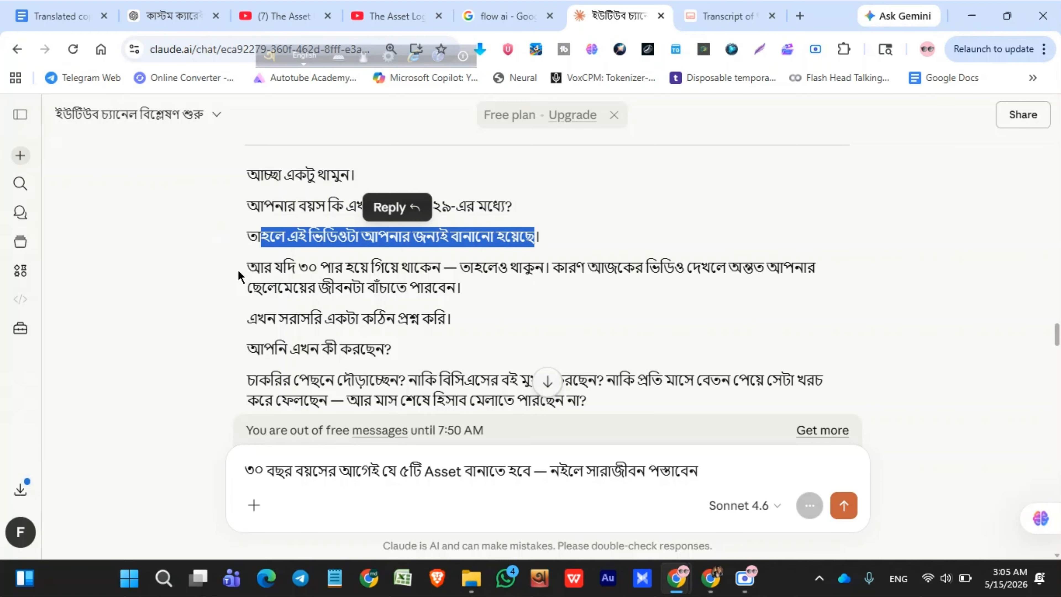
{"action": "left_click_drag", "start_coordinate": [247, 268], "coordinate": [304, 265]}
{"action": "left_click_drag", "start_coordinate": [395, 267], "coordinate": [481, 271]}
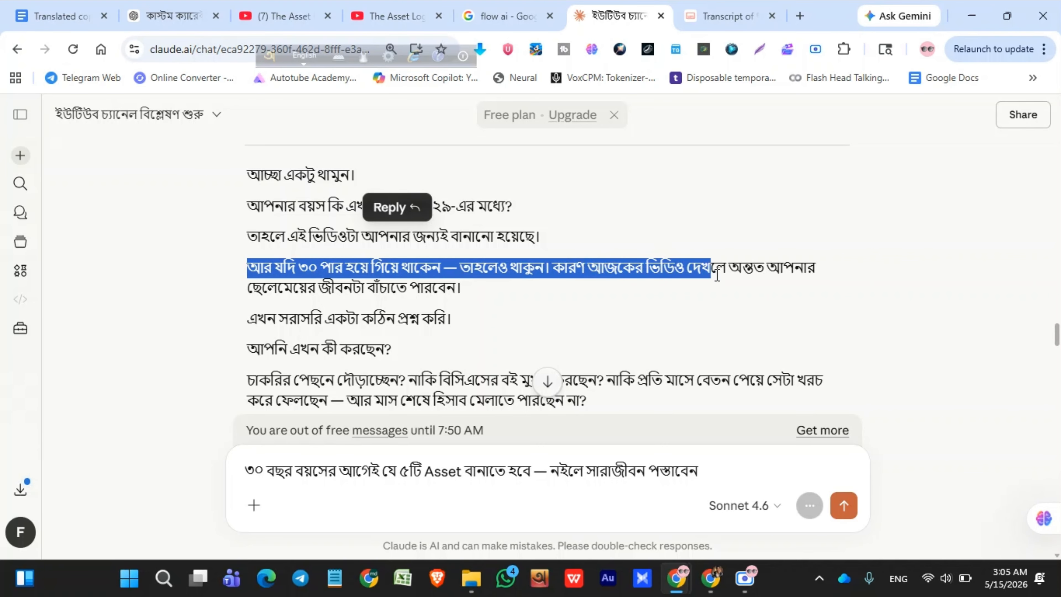
{"action": "left_click_drag", "start_coordinate": [717, 276], "coordinate": [835, 289]}
{"action": "scroll", "coordinate": [364, 360], "scroll_direction": "down", "scroll_amount": 10}
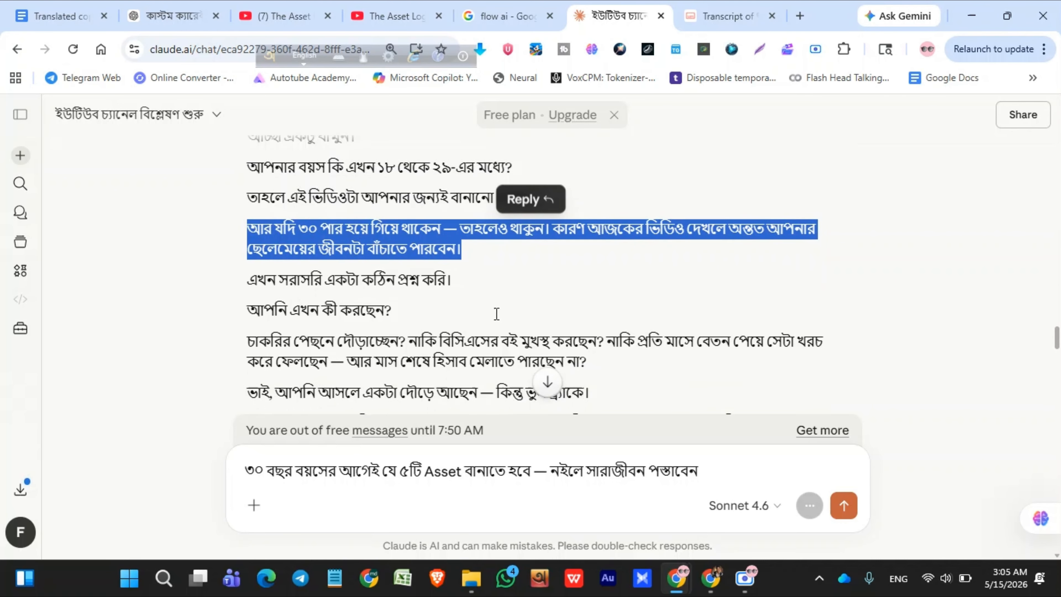
Read the hook's direct questions about what the viewer is doing, and skim the script's Skill and Network asset sections.
{"action": "scroll", "coordinate": [364, 360], "scroll_direction": "down", "scroll_amount": 20}
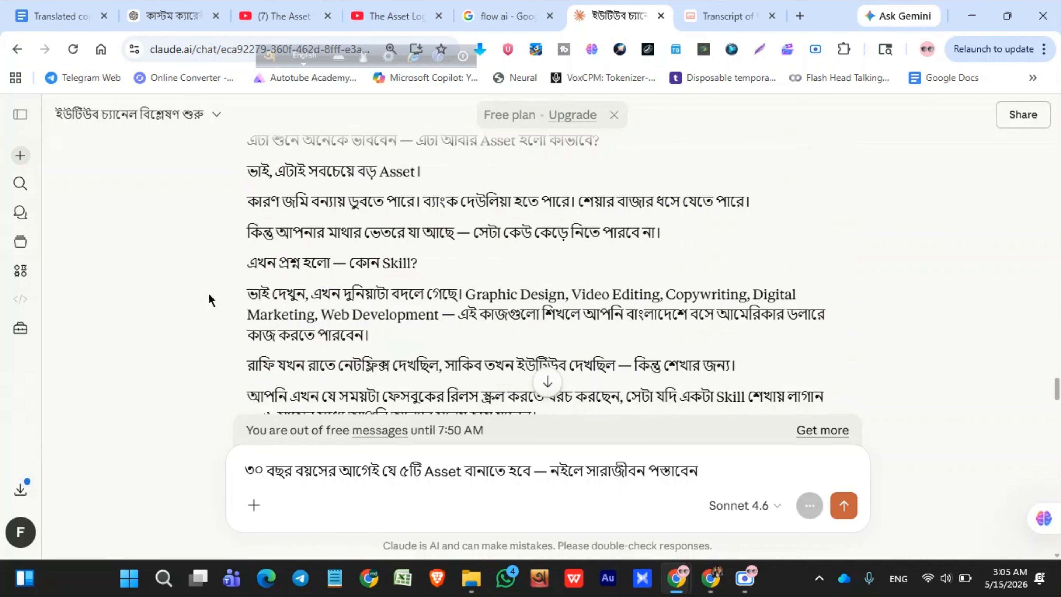
{"action": "scroll", "coordinate": [374, 273], "scroll_direction": "up", "scroll_amount": 6}
{"action": "scroll", "coordinate": [557, 288], "scroll_direction": "up", "scroll_amount": 14}
{"action": "scroll", "coordinate": [331, 300], "scroll_direction": "up", "scroll_amount": 6}
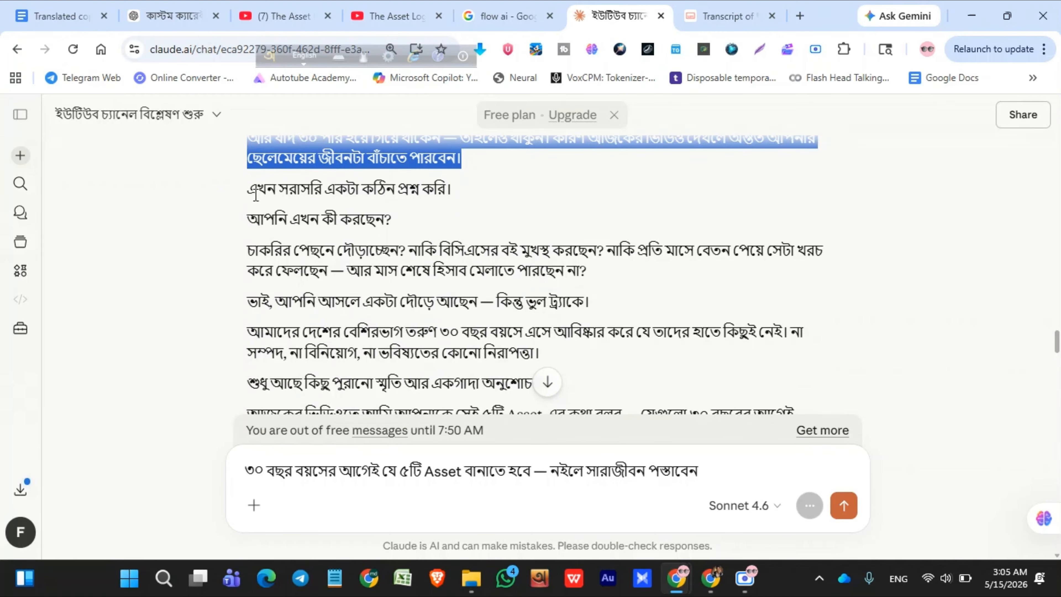
{"action": "left_click_drag", "start_coordinate": [256, 195], "coordinate": [457, 203]}
{"action": "left_click", "coordinate": [237, 225]}
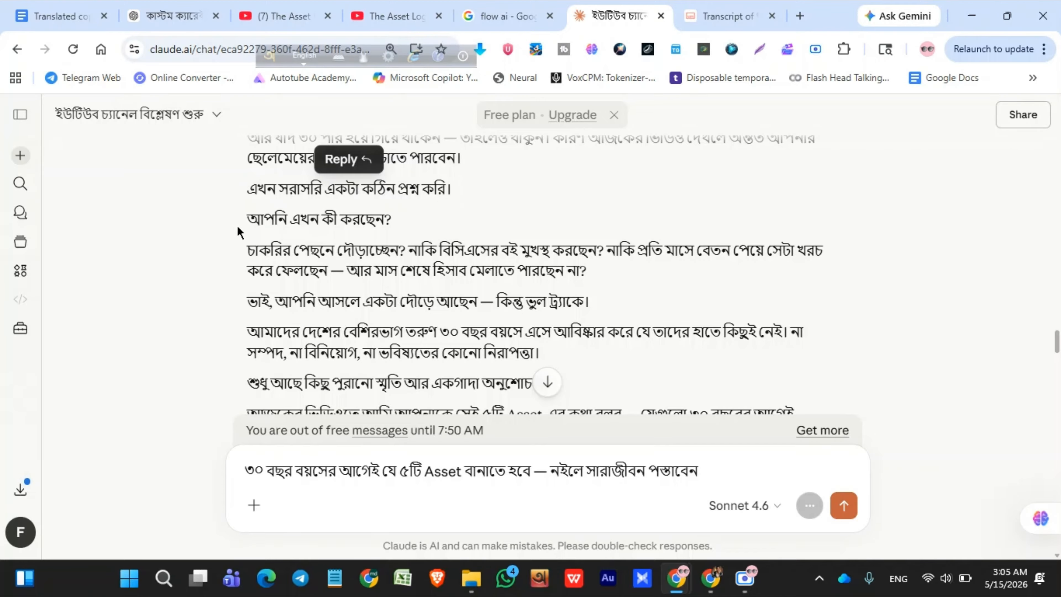
{"action": "left_click_drag", "start_coordinate": [246, 221], "coordinate": [340, 221]}
{"action": "left_click", "coordinate": [254, 217]}
{"action": "left_click_drag", "start_coordinate": [262, 220], "coordinate": [376, 221]}
{"action": "left_click", "coordinate": [266, 248]}
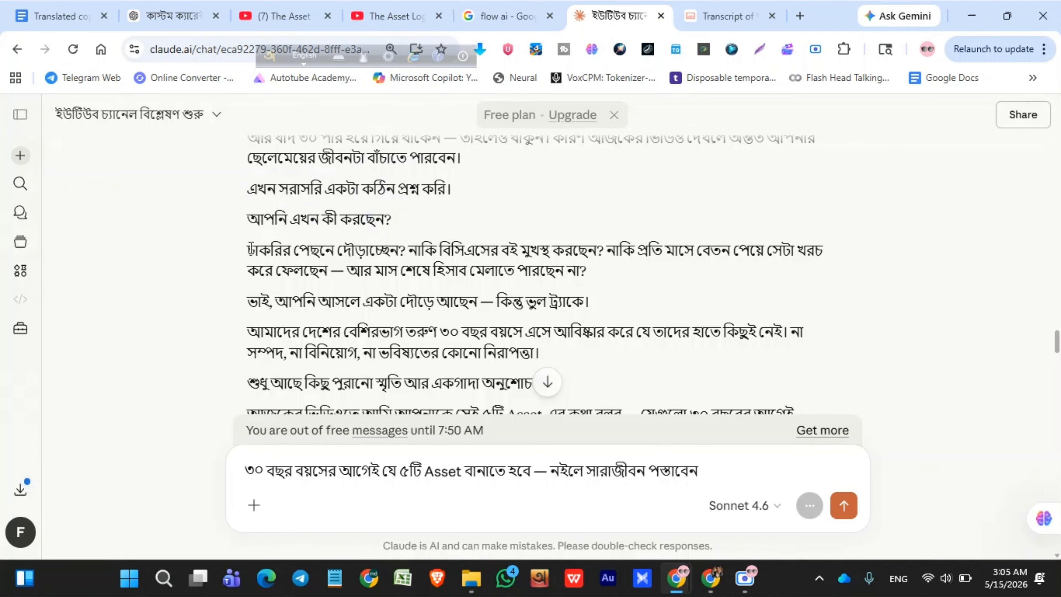
{"action": "left_click_drag", "start_coordinate": [247, 254], "coordinate": [412, 251]}
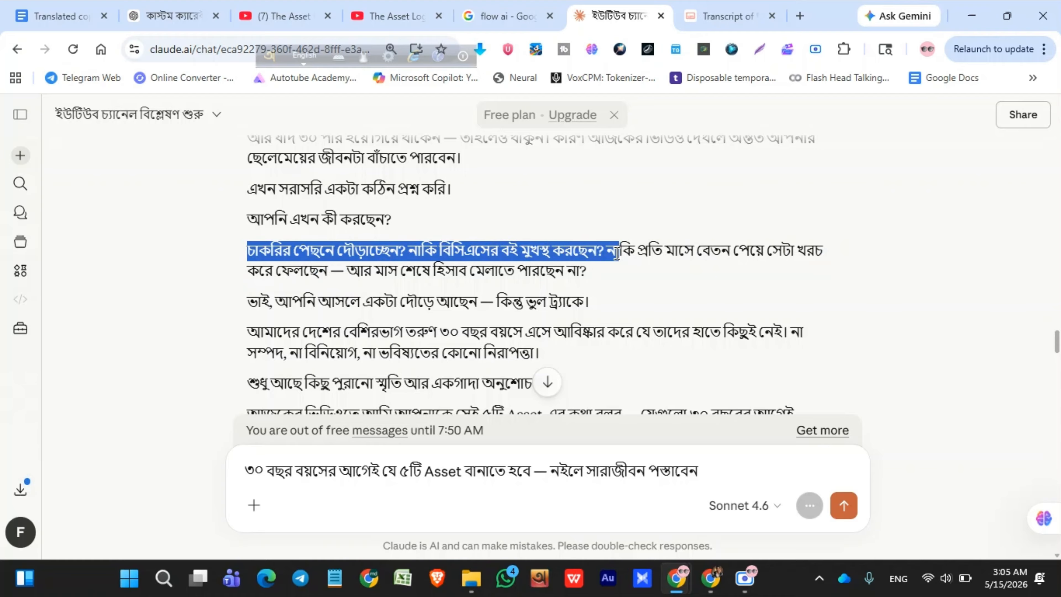
{"action": "left_click_drag", "start_coordinate": [692, 267], "coordinate": [430, 272]}
{"action": "left_click", "coordinate": [755, 311]}
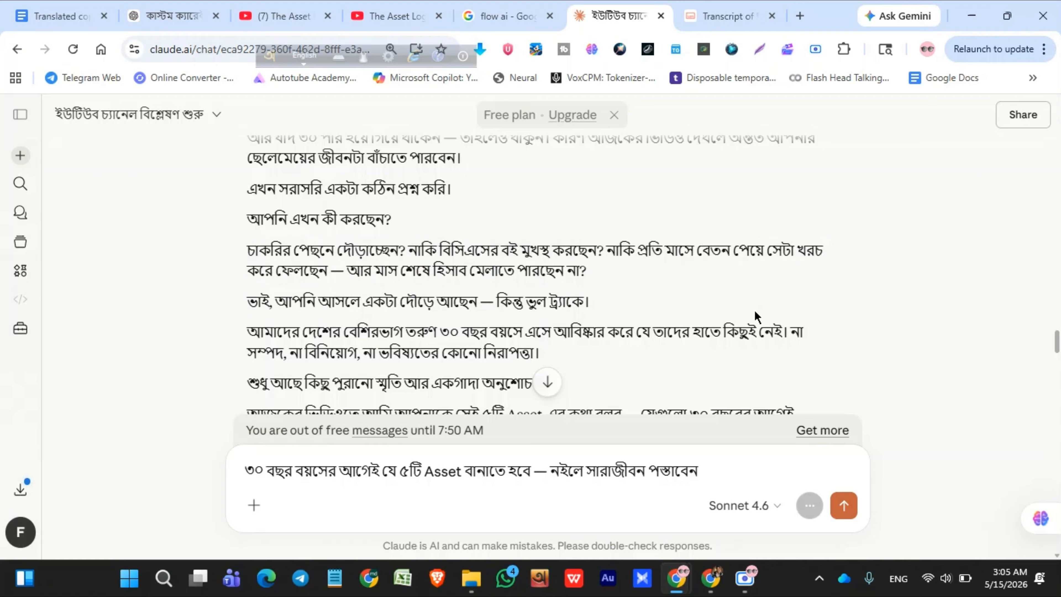
{"action": "scroll", "coordinate": [432, 338], "scroll_direction": "down", "scroll_amount": 15}
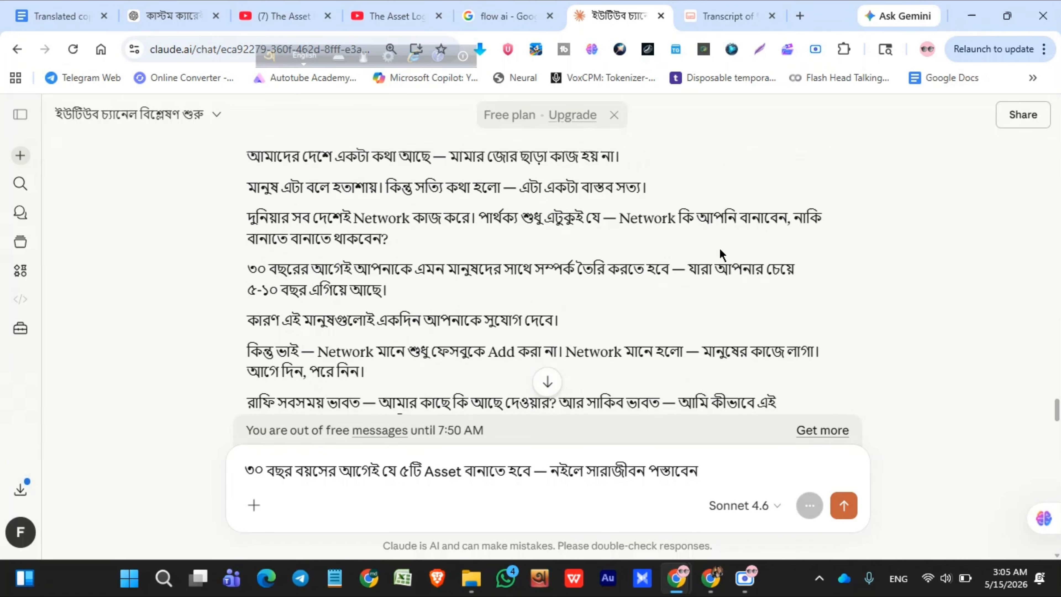
{"action": "left_click", "coordinate": [752, 586]}
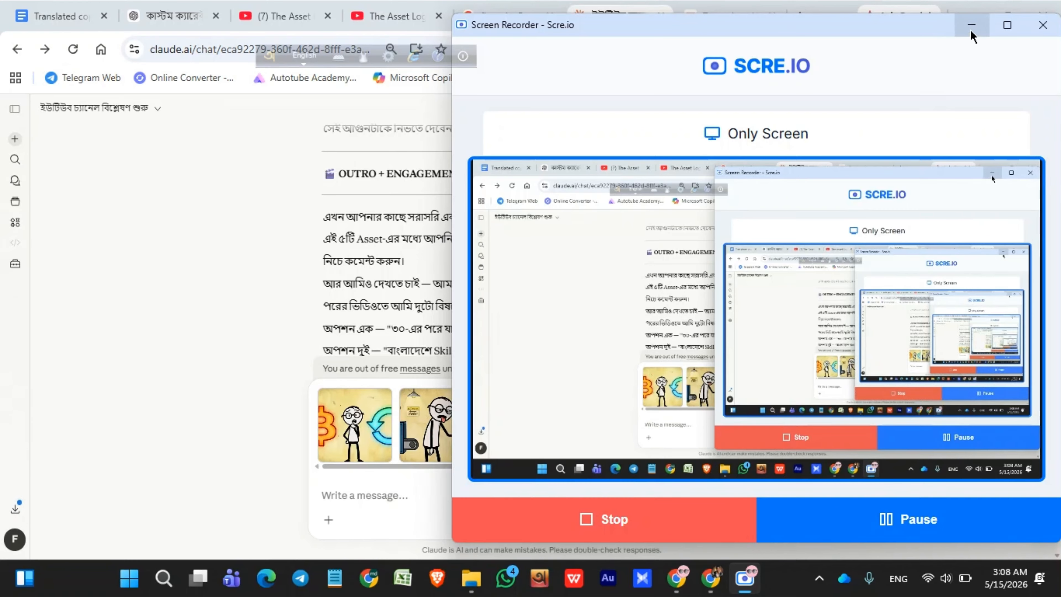
{"action": "left_click", "coordinate": [971, 26]}
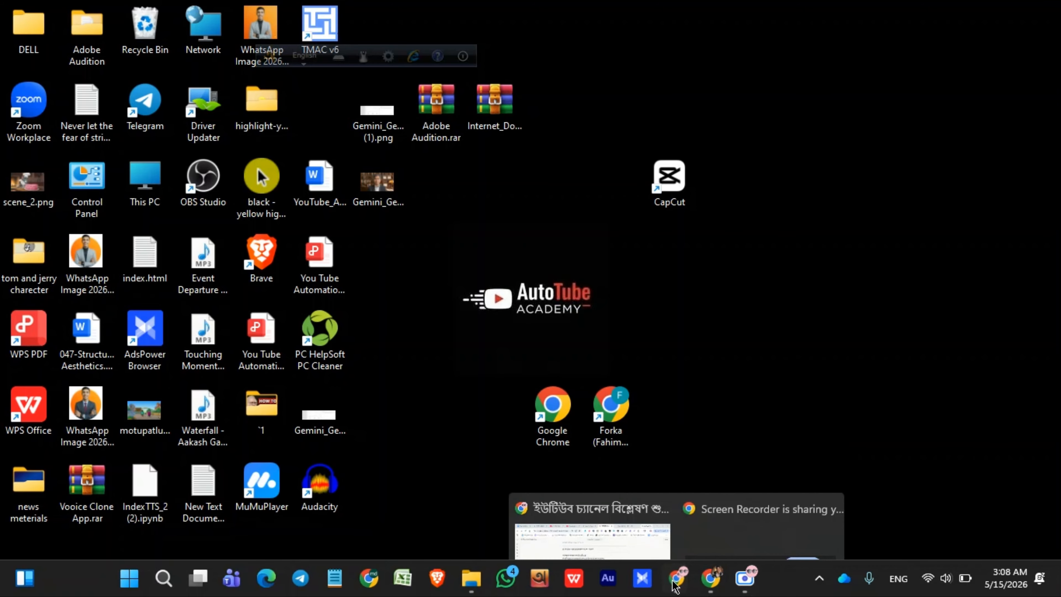
Return to the Claude chat in Chrome and review the ধাপ ৫ request for competitor video screenshots.
{"action": "left_click", "coordinate": [620, 533]}
{"action": "scroll", "coordinate": [590, 326], "scroll_direction": "down", "scroll_amount": 2}
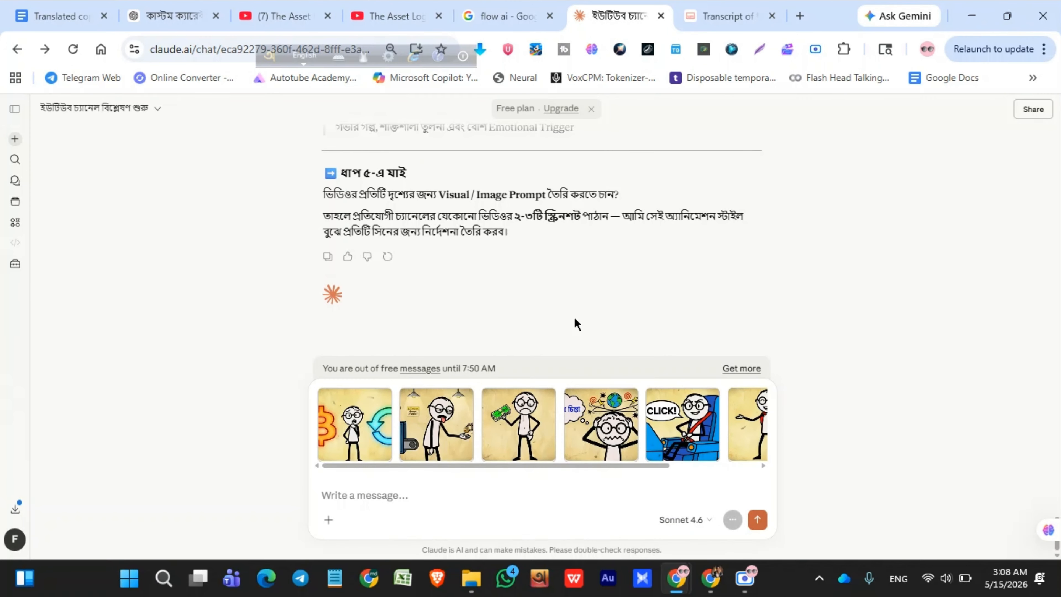
Read Claude's ধাপ ৫ section, marking the Visual / Image Prompt question and the request for ২-৩টি স্ক্রিনশট from a competitor's video.
{"action": "scroll", "coordinate": [471, 209], "scroll_direction": "up", "scroll_amount": 5}
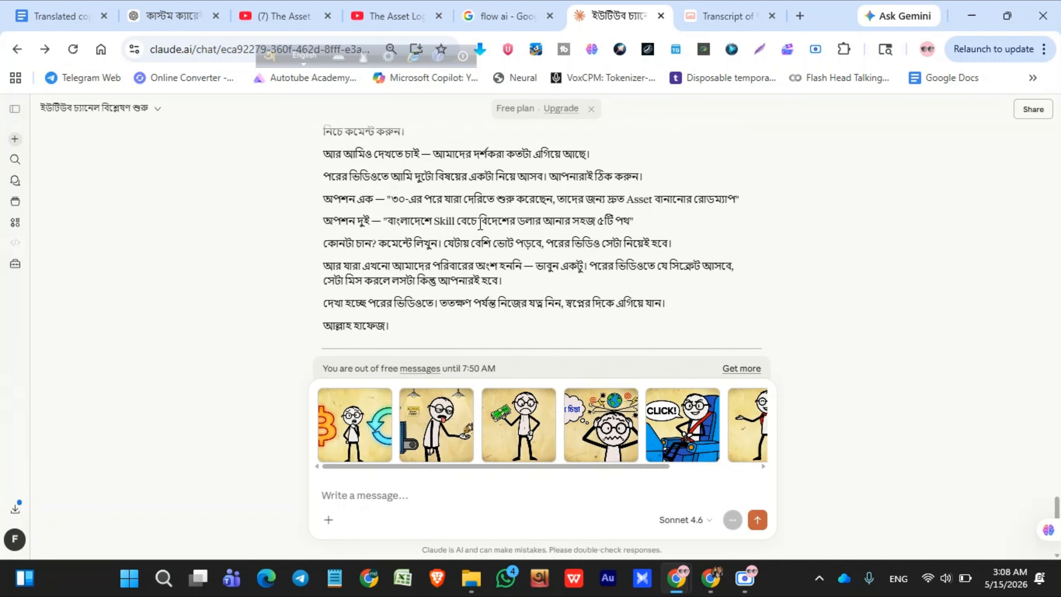
{"action": "scroll", "coordinate": [471, 208], "scroll_direction": "down", "scroll_amount": 5}
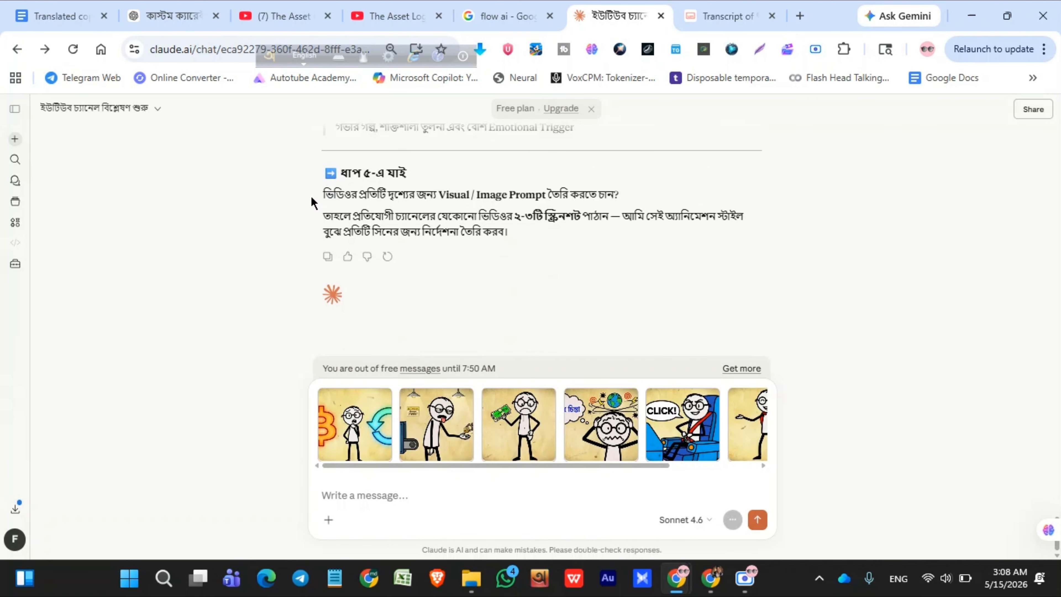
{"action": "triple_click", "coordinate": [344, 166]}
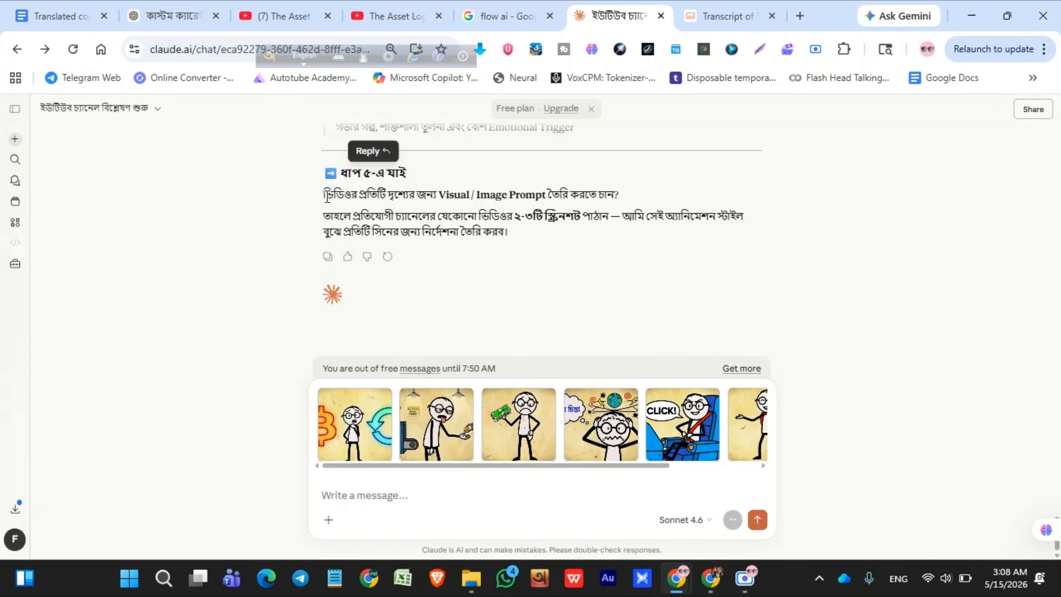
{"action": "left_click_drag", "start_coordinate": [328, 197], "coordinate": [435, 200]}
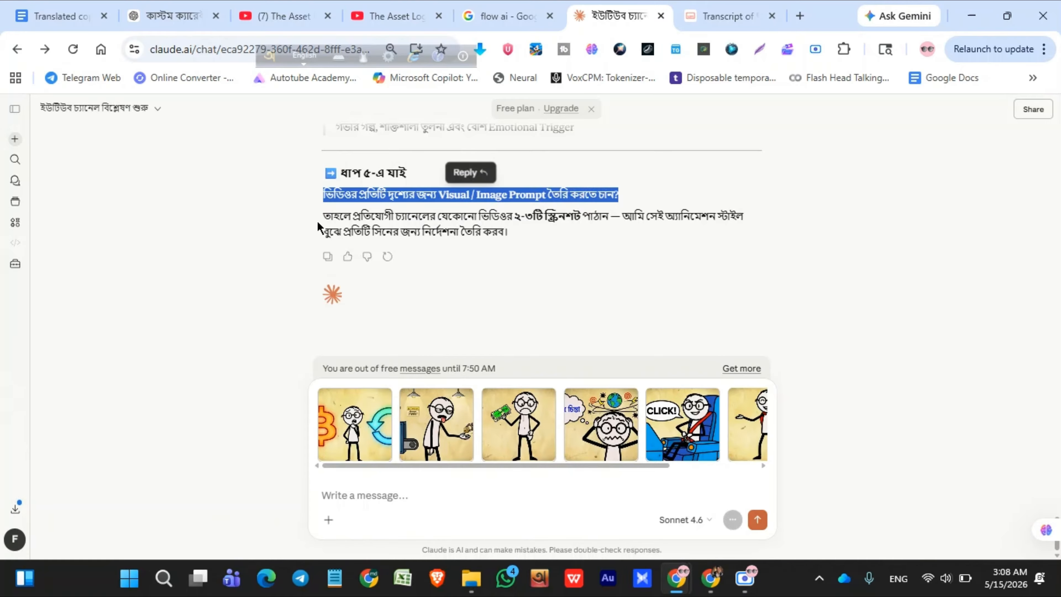
{"action": "left_click_drag", "start_coordinate": [318, 222], "coordinate": [347, 226]}
{"action": "left_click_drag", "start_coordinate": [481, 220], "coordinate": [531, 233]}
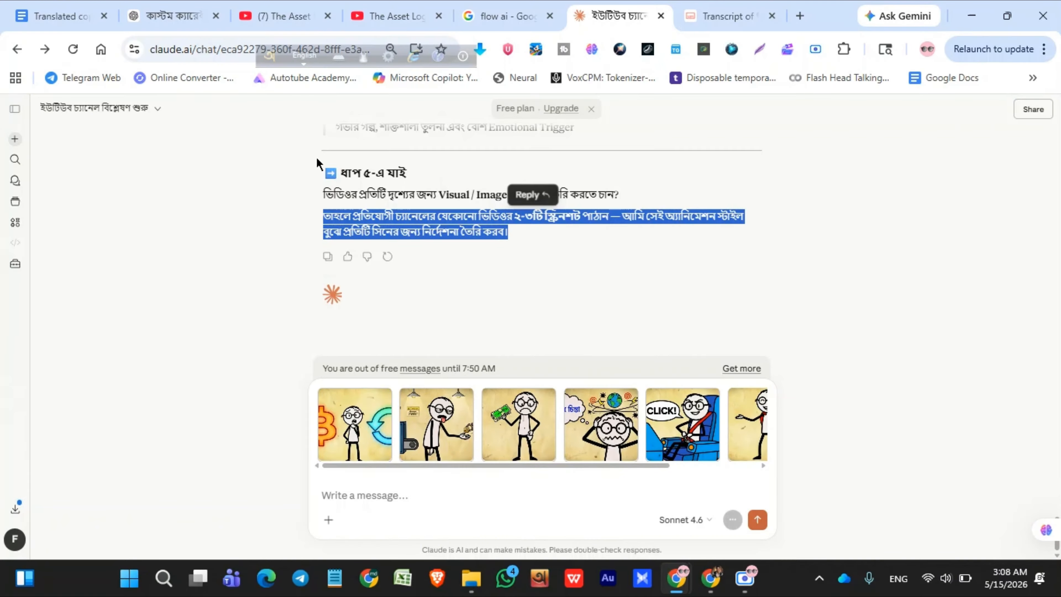
{"action": "left_click", "coordinate": [245, 251]}
{"action": "scroll", "coordinate": [245, 251], "scroll_direction": "up", "scroll_amount": 5}
{"action": "scroll", "coordinate": [599, 225], "scroll_direction": "down", "scroll_amount": 5}
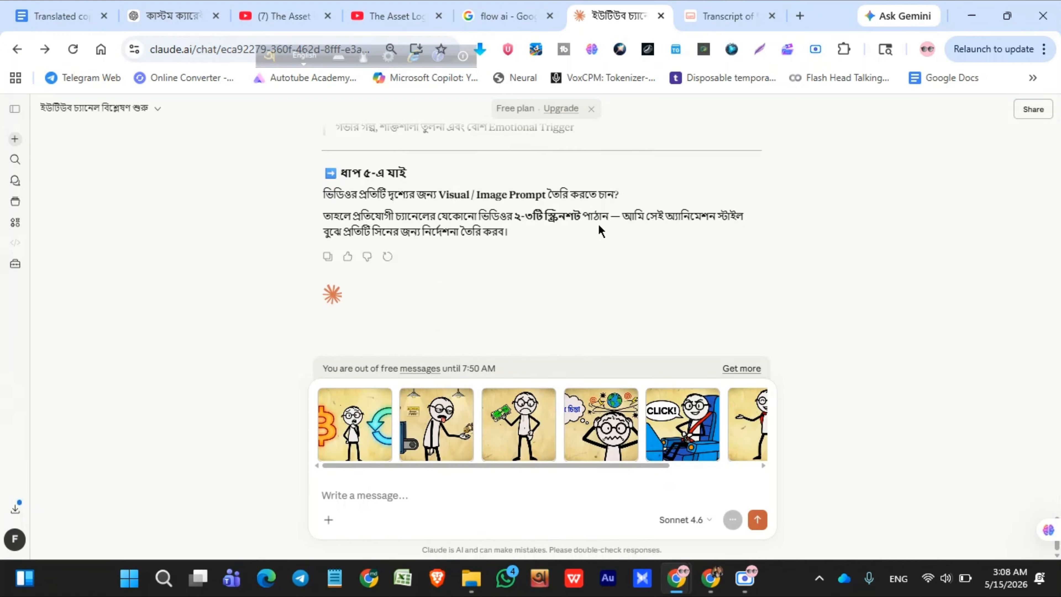
{"action": "left_click_drag", "start_coordinate": [320, 177], "coordinate": [681, 301]}
{"action": "left_click", "coordinate": [790, 192]}
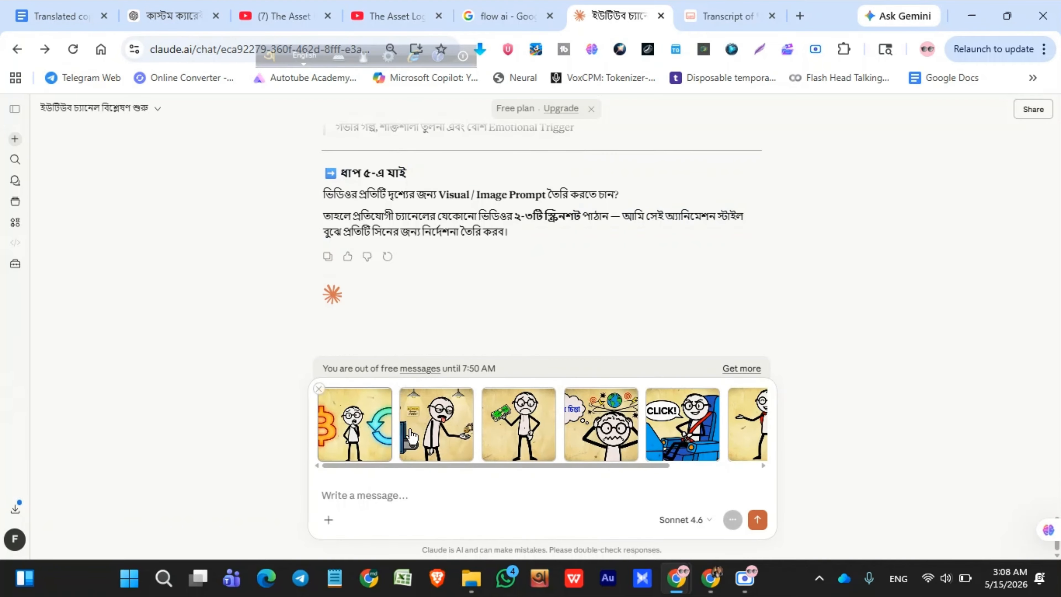
Look through the screenshots attached to the message, then check them against The Asset Logic's popular videos on YouTube and return to Claude.
{"action": "mouse_move", "coordinate": [404, 412]}
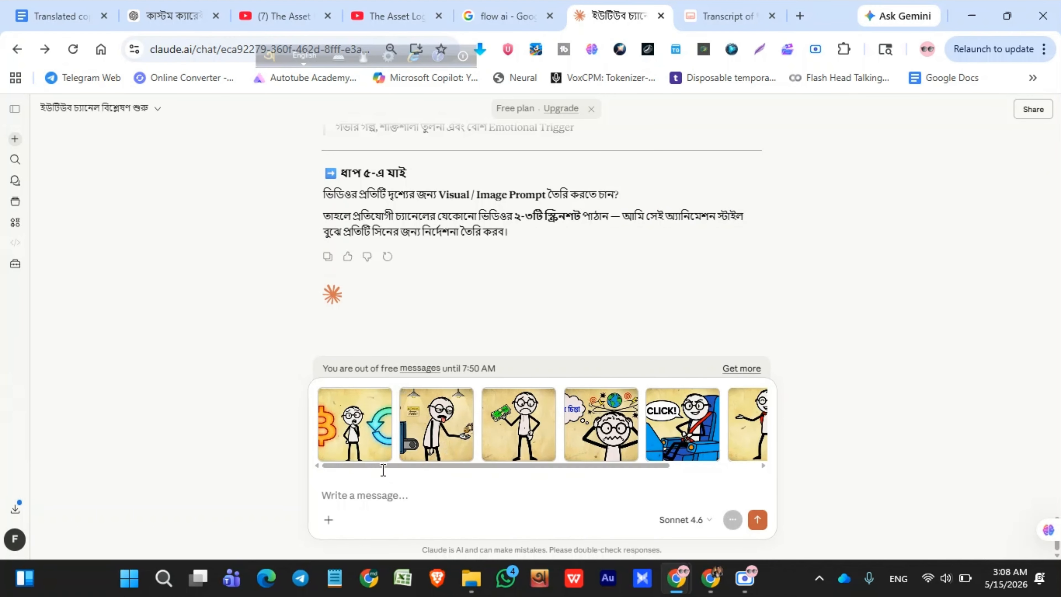
{"action": "left_click_drag", "start_coordinate": [392, 463], "coordinate": [523, 471]}
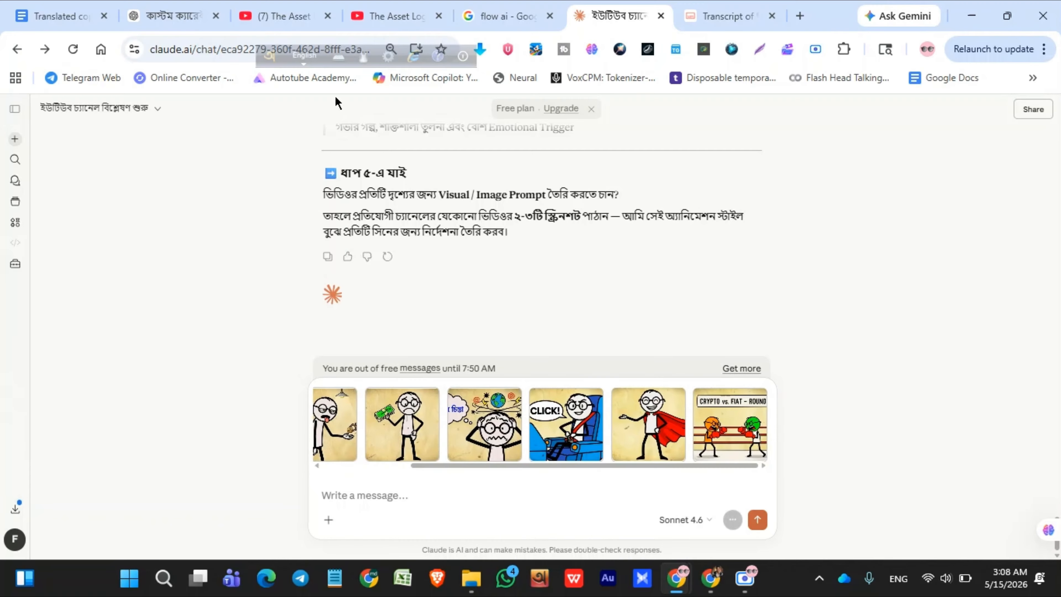
{"action": "left_click", "coordinate": [296, 7]}
{"action": "scroll", "coordinate": [791, 347], "scroll_direction": "down", "scroll_amount": 5}
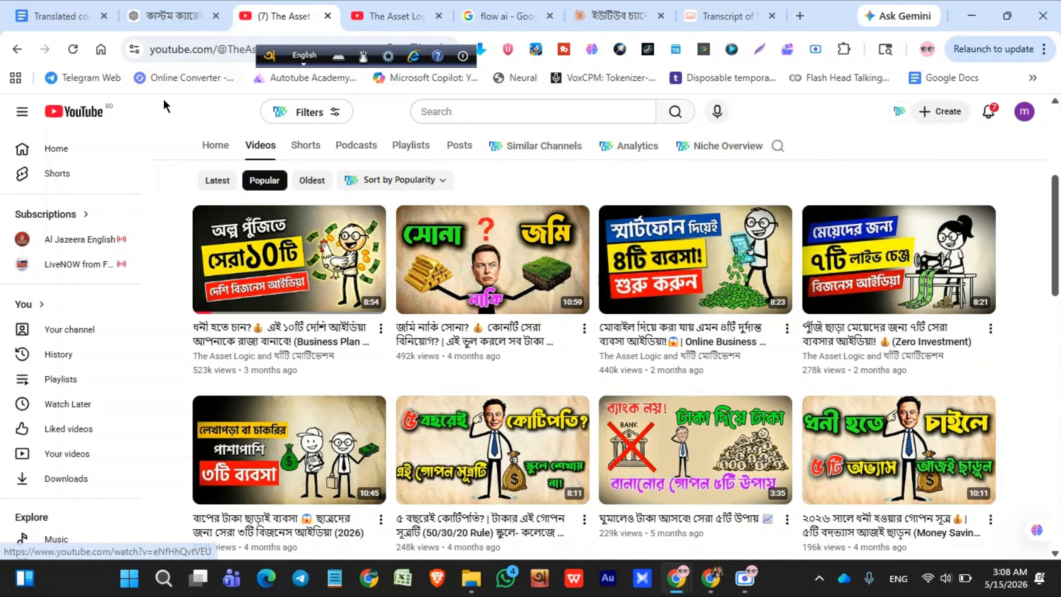
{"action": "mouse_move", "coordinate": [288, 264]}
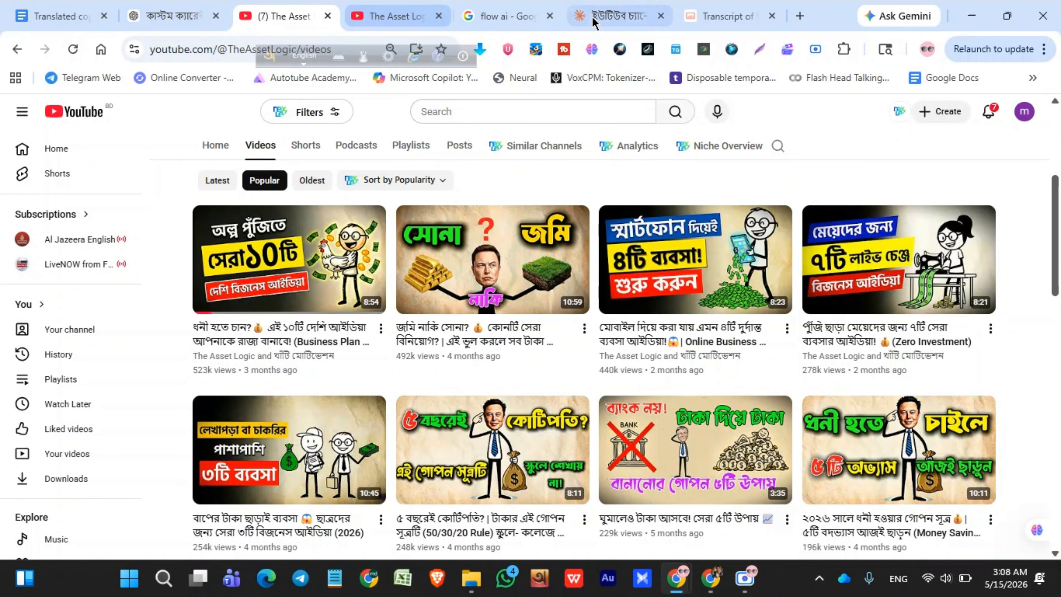
{"action": "left_click", "coordinate": [604, 16]}
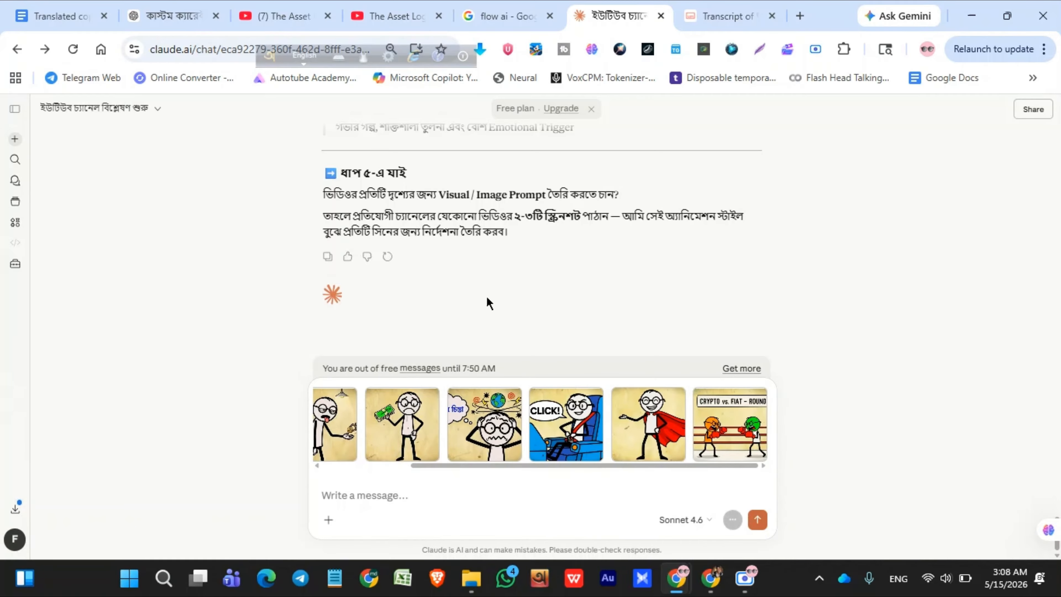
Skim the conversation from the script's ending back to the viral topic list, then return to the ধাপ ৫ request.
{"action": "scroll", "coordinate": [489, 304], "scroll_direction": "up", "scroll_amount": 3}
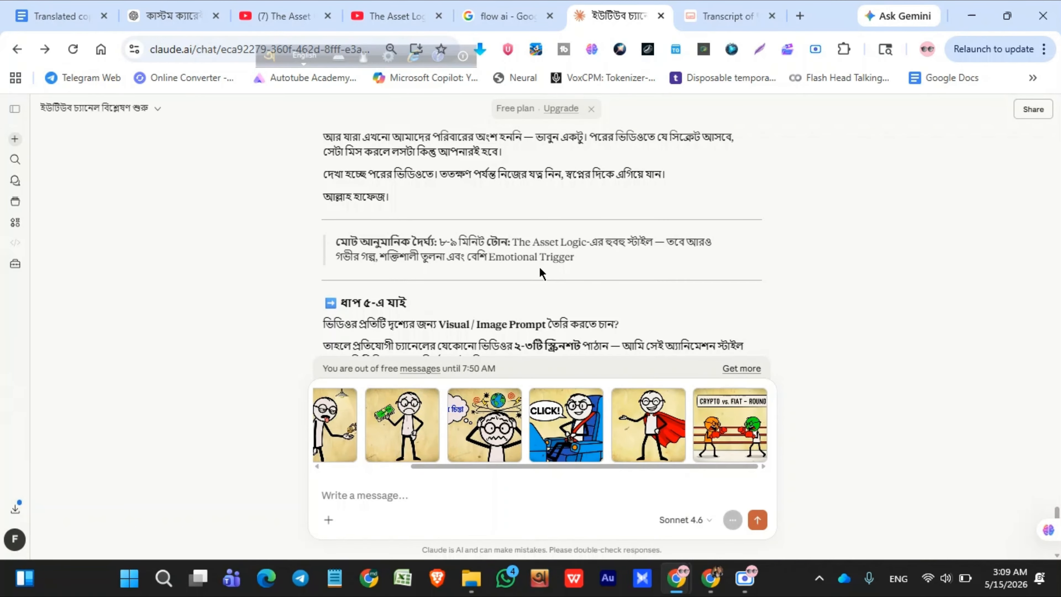
{"action": "scroll", "coordinate": [542, 272], "scroll_direction": "down", "scroll_amount": 3}
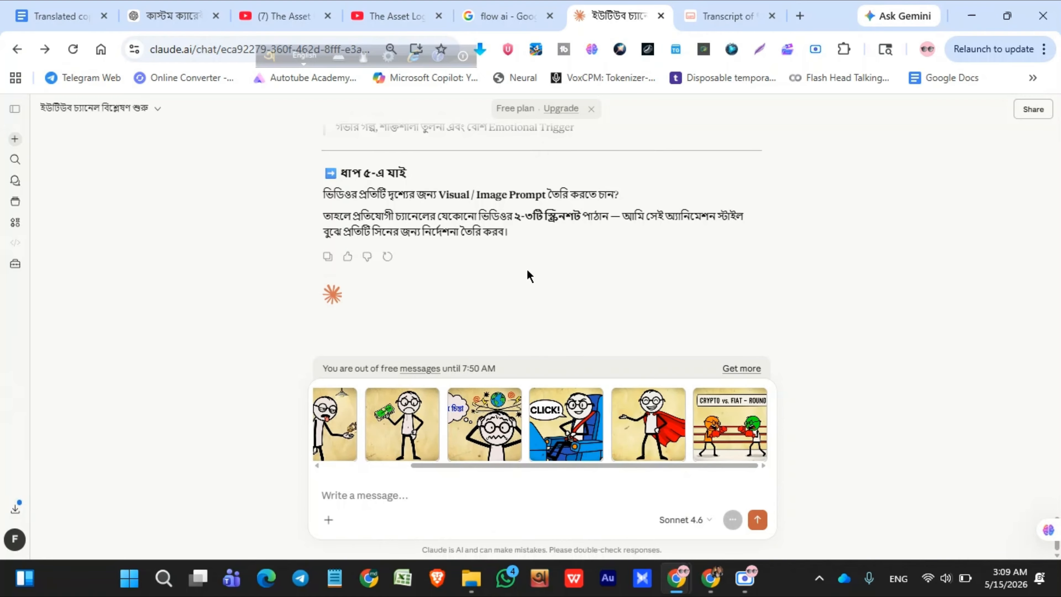
{"action": "scroll", "coordinate": [553, 228], "scroll_direction": "up", "scroll_amount": 20}
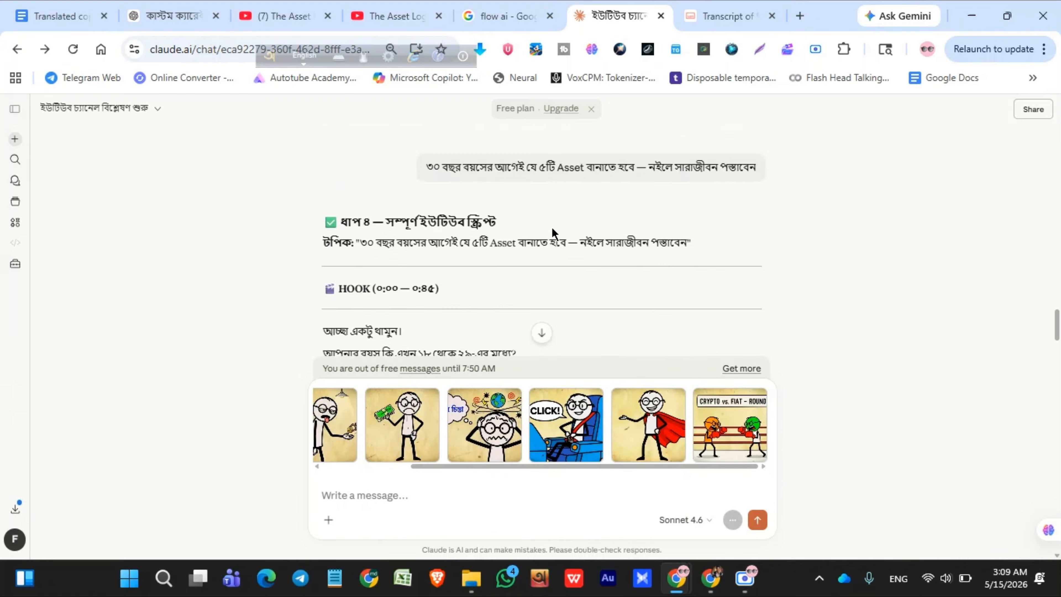
{"action": "scroll", "coordinate": [553, 233], "scroll_direction": "up", "scroll_amount": 5}
{"action": "left_click", "coordinate": [75, 114]}
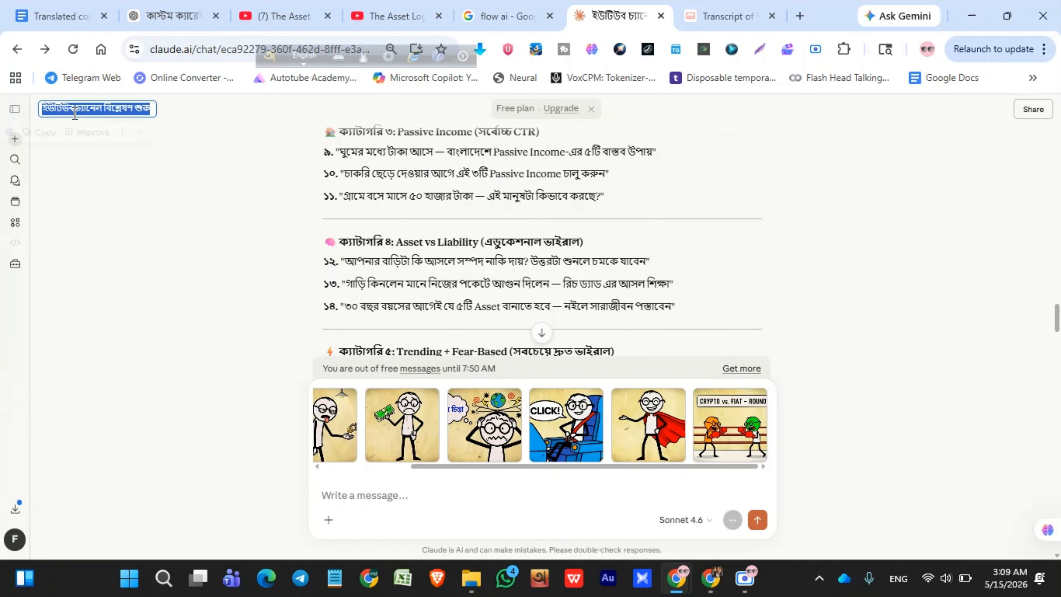
{"action": "left_click", "coordinate": [221, 115]}
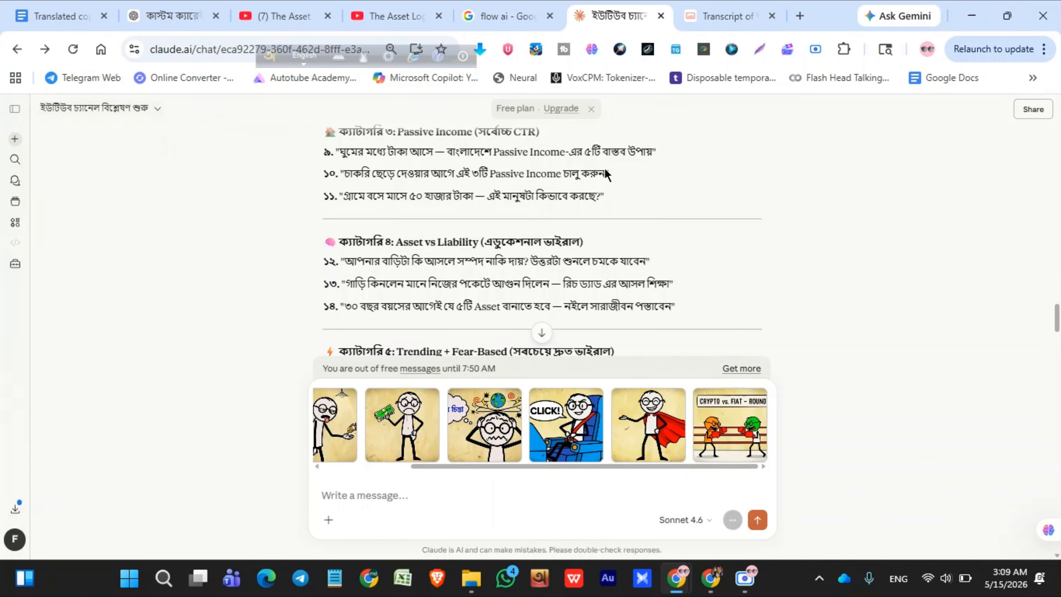
{"action": "scroll", "coordinate": [607, 174], "scroll_direction": "down", "scroll_amount": 15}
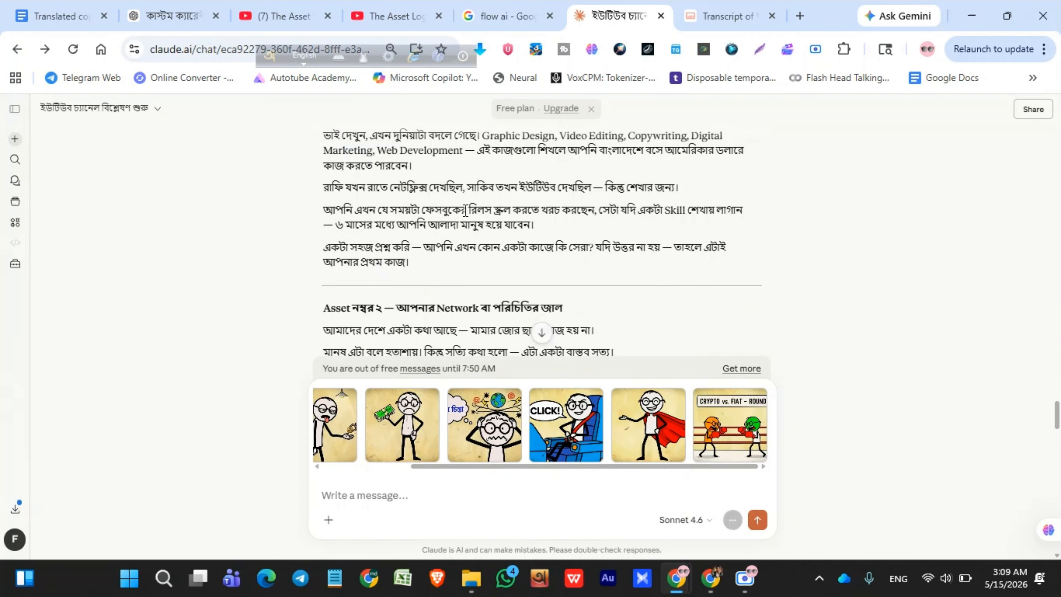
{"action": "scroll", "coordinate": [465, 210], "scroll_direction": "down", "scroll_amount": 15}
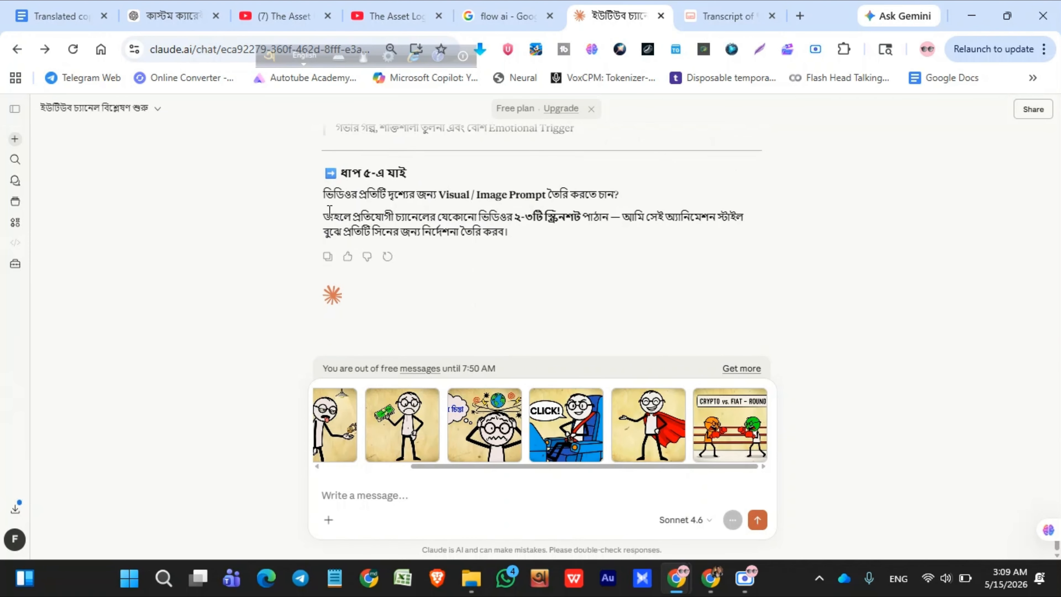
Reread the whole ধাপ ৫ passage, marking it from its heading to the final line about scene directions.
{"action": "left_click_drag", "start_coordinate": [328, 204], "coordinate": [547, 232]}
{"action": "left_click", "coordinate": [434, 217]}
{"action": "left_click_drag", "start_coordinate": [335, 173], "coordinate": [594, 265]}
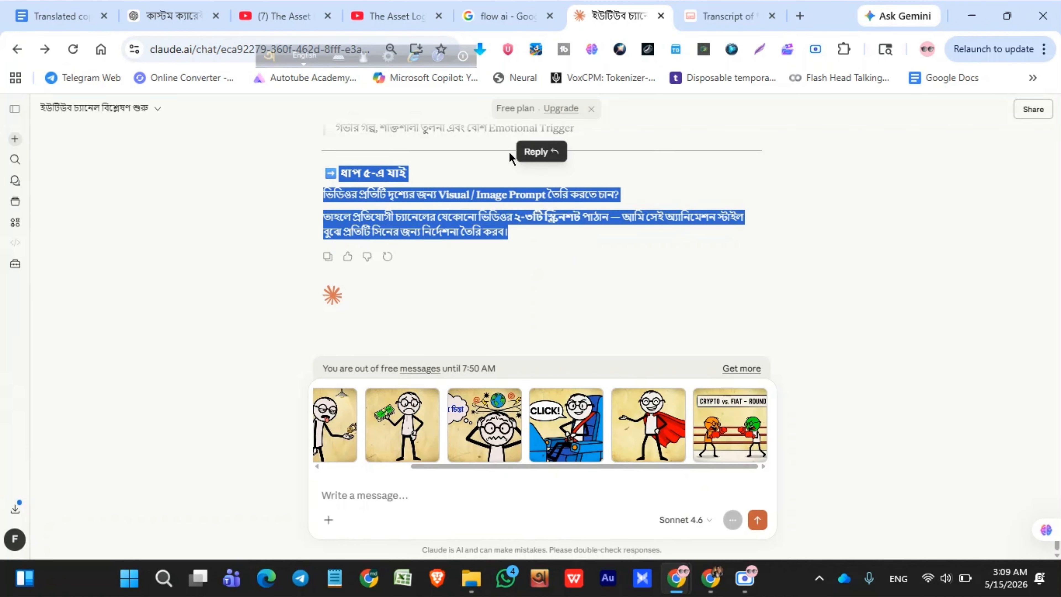
{"action": "left_click", "coordinate": [453, 171]}
{"action": "left_click_drag", "start_coordinate": [336, 176], "coordinate": [510, 235]}
{"action": "left_click", "coordinate": [277, 179]}
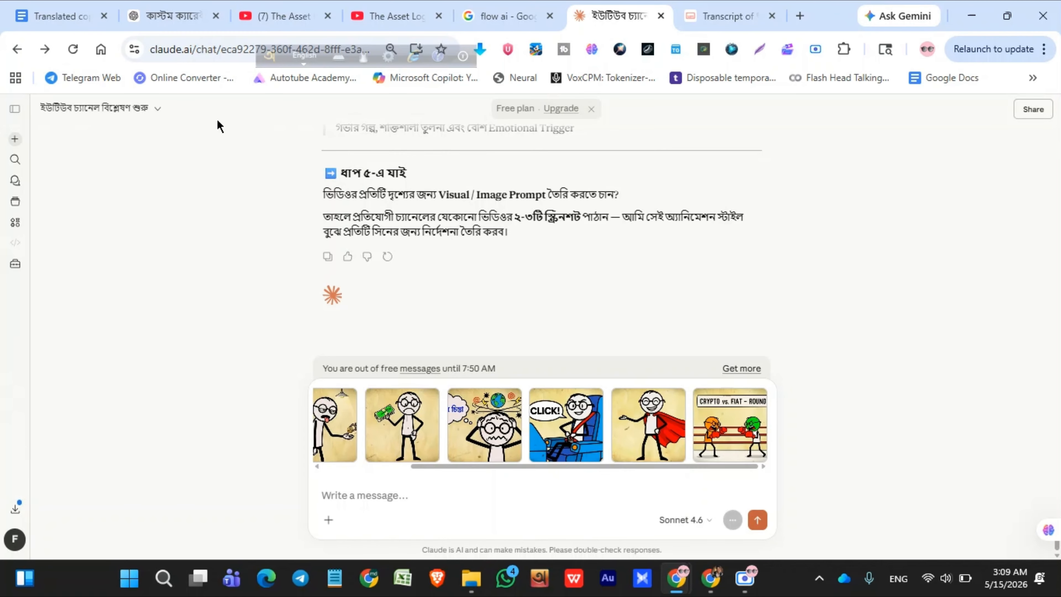
Open the earlier chat ইউটিউব চ্যানেল ক্লোনিং বিশ্লেষণ from the recent chats and dismiss the upgrade offer.
{"action": "left_click", "coordinate": [142, 108]}
{"action": "left_click", "coordinate": [270, 117]}
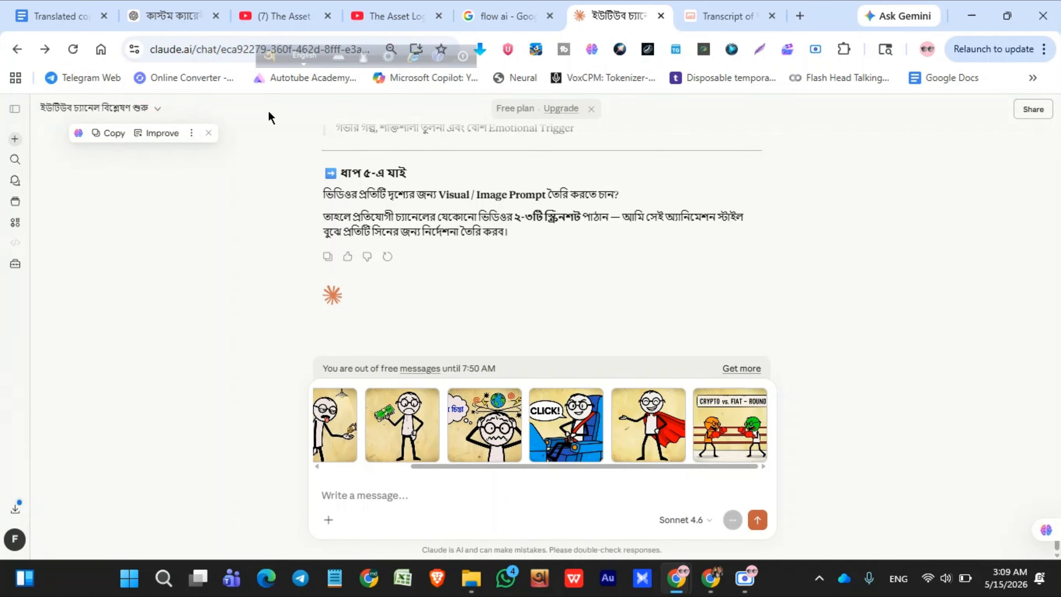
{"action": "left_click", "coordinate": [159, 112]}
{"action": "left_click", "coordinate": [230, 230]}
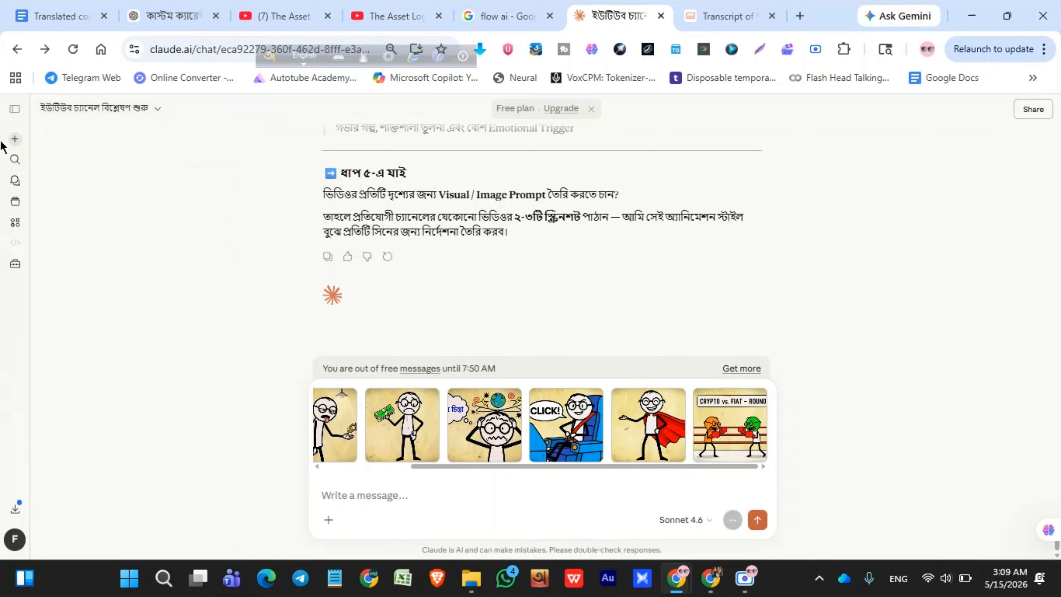
{"action": "left_click", "coordinate": [13, 111]}
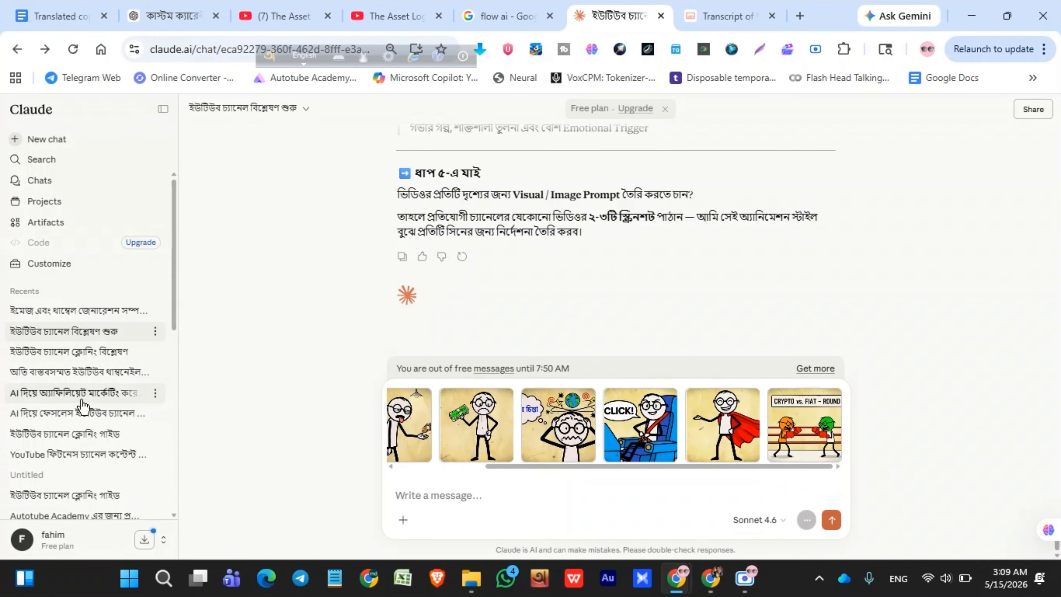
{"action": "left_click", "coordinate": [56, 355]}
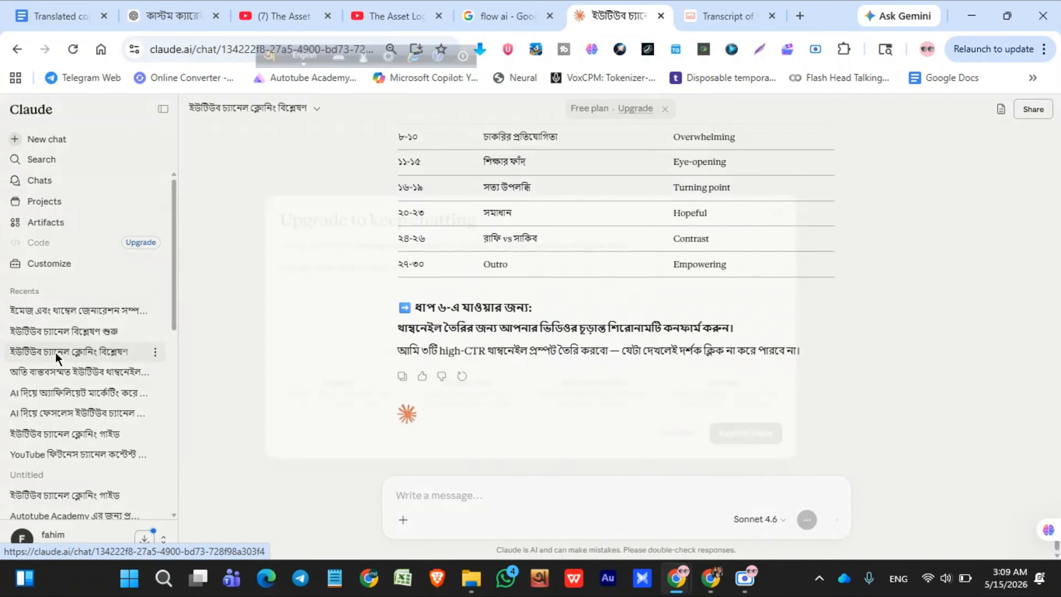
{"action": "left_click", "coordinate": [788, 209]}
Review the scene-by-scene image prompts, from সিন ৩০ back to the HOOK scenes সিন ১ and সিন ২.
{"action": "scroll", "coordinate": [669, 218], "scroll_direction": "up", "scroll_amount": 15}
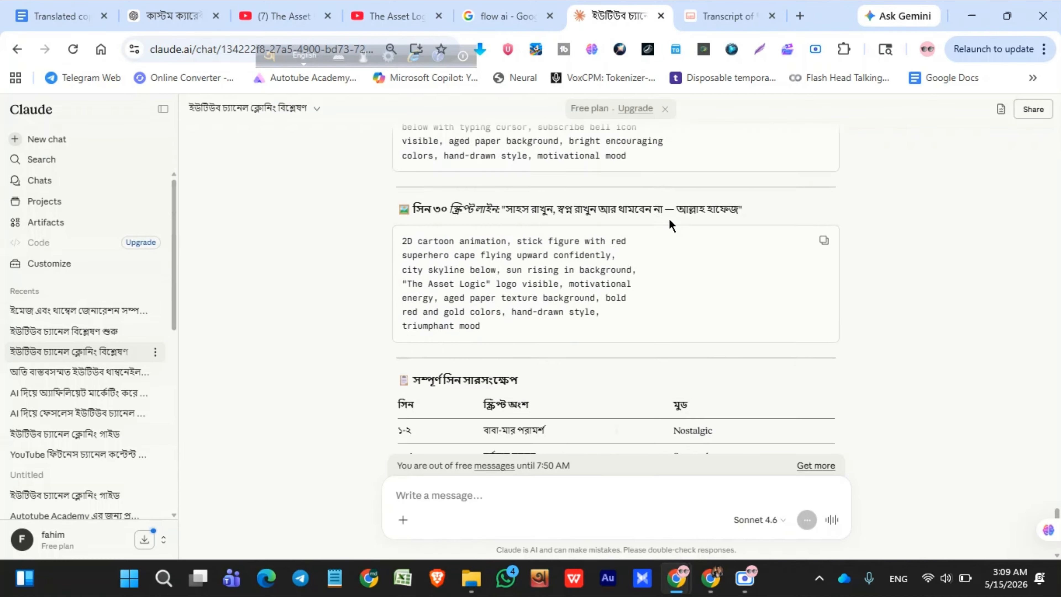
{"action": "scroll", "coordinate": [668, 240], "scroll_direction": "up", "scroll_amount": 20}
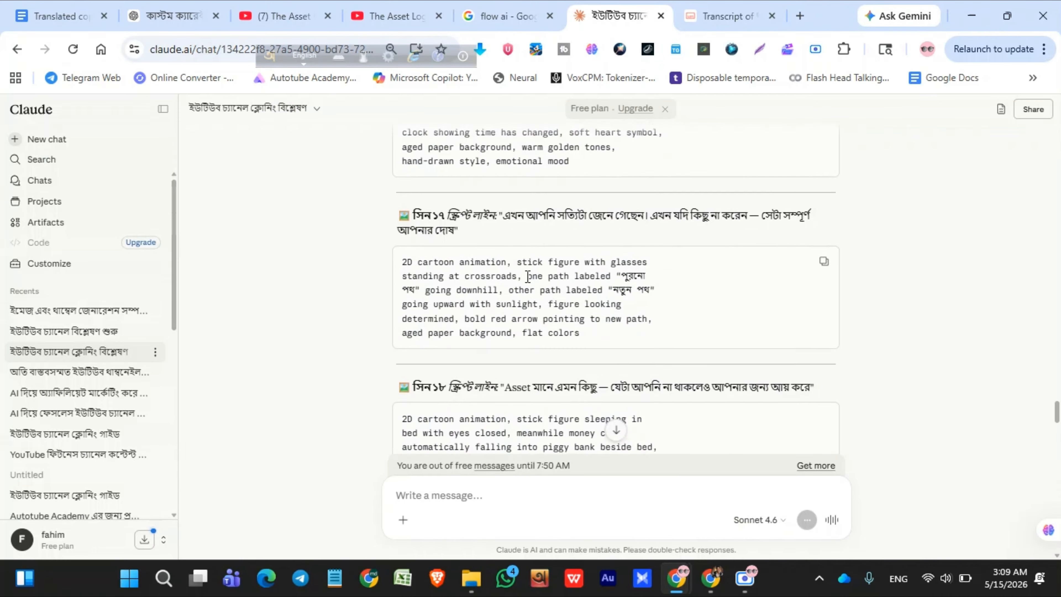
{"action": "scroll", "coordinate": [522, 289], "scroll_direction": "up", "scroll_amount": 15}
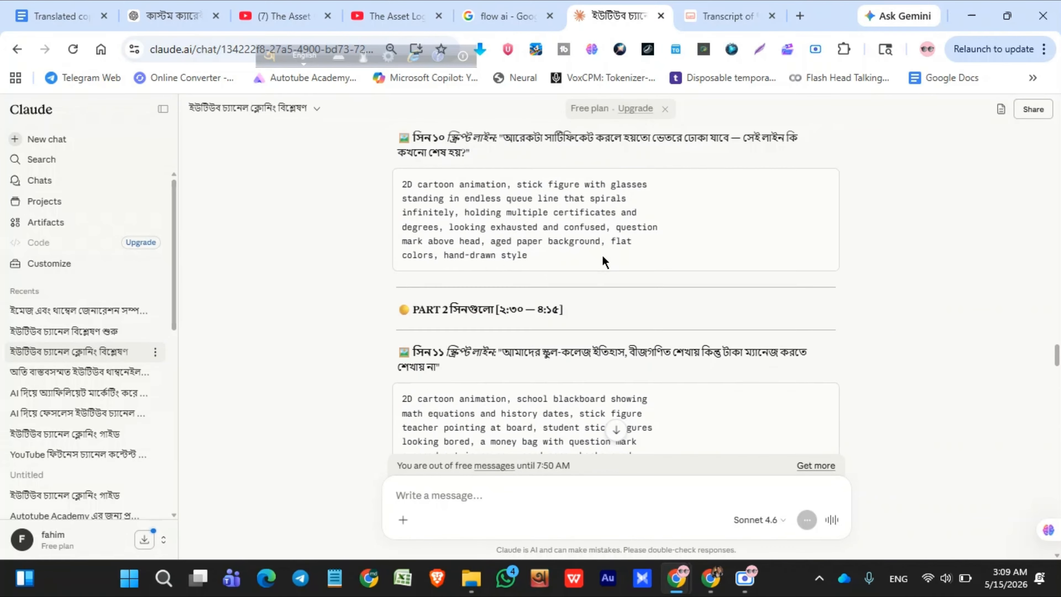
{"action": "scroll", "coordinate": [514, 355], "scroll_direction": "up", "scroll_amount": 20}
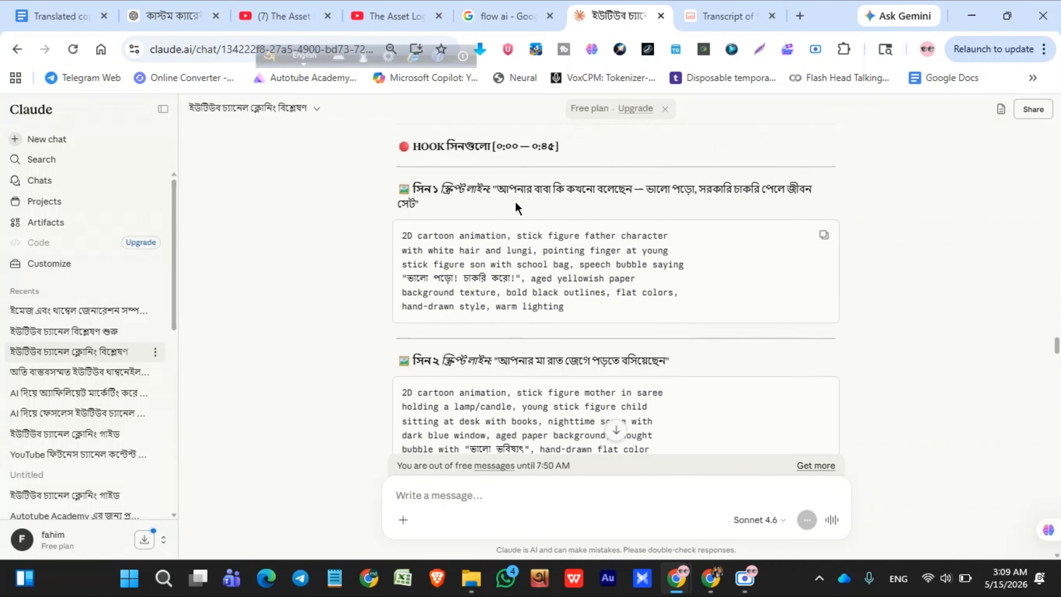
{"action": "scroll", "coordinate": [602, 201], "scroll_direction": "down", "scroll_amount": 6}
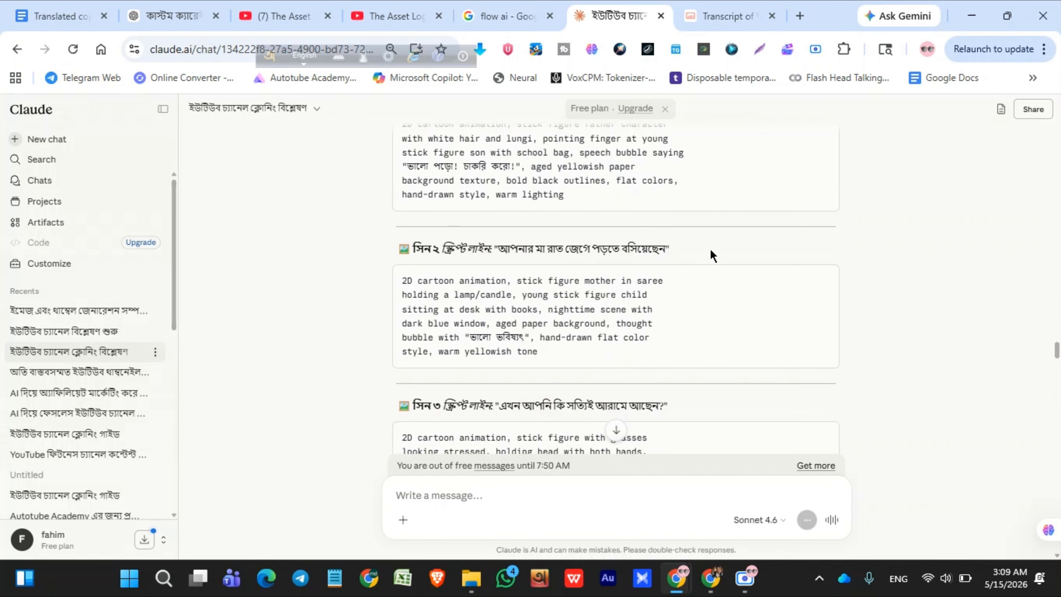
{"action": "scroll", "coordinate": [627, 272], "scroll_direction": "up", "scroll_amount": 3}
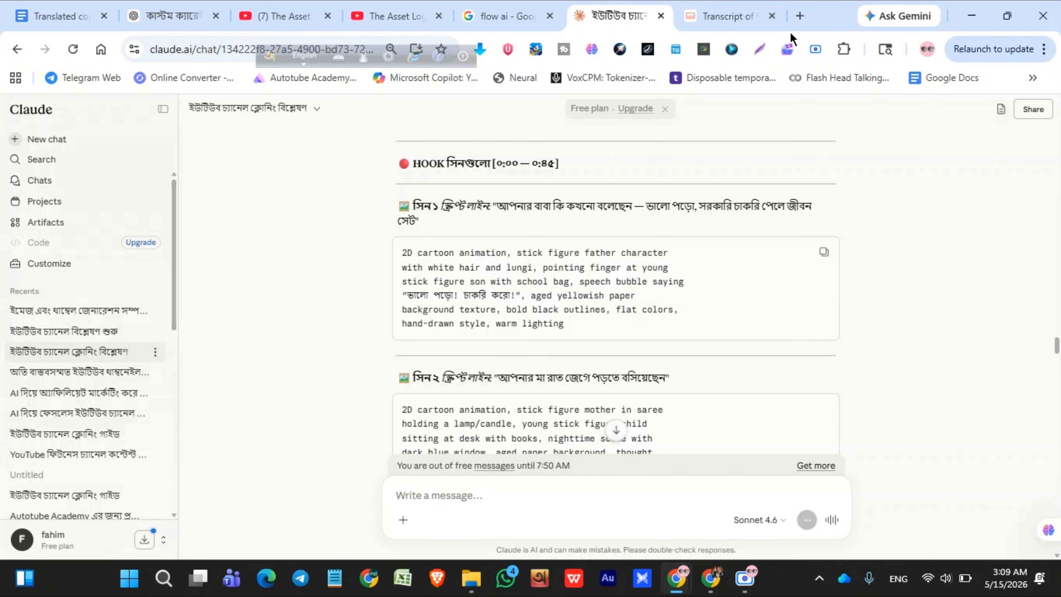
Close the old flow ai search tab and search Google for "flow ai" in a new tab.
{"action": "left_click", "coordinate": [799, 20]}
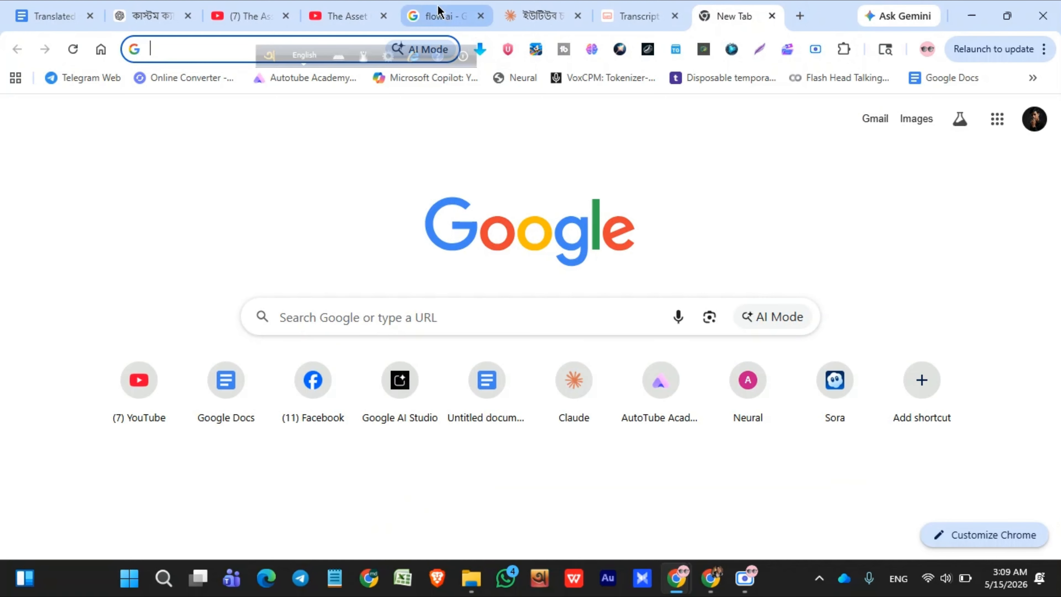
{"action": "left_click", "coordinate": [481, 16]}
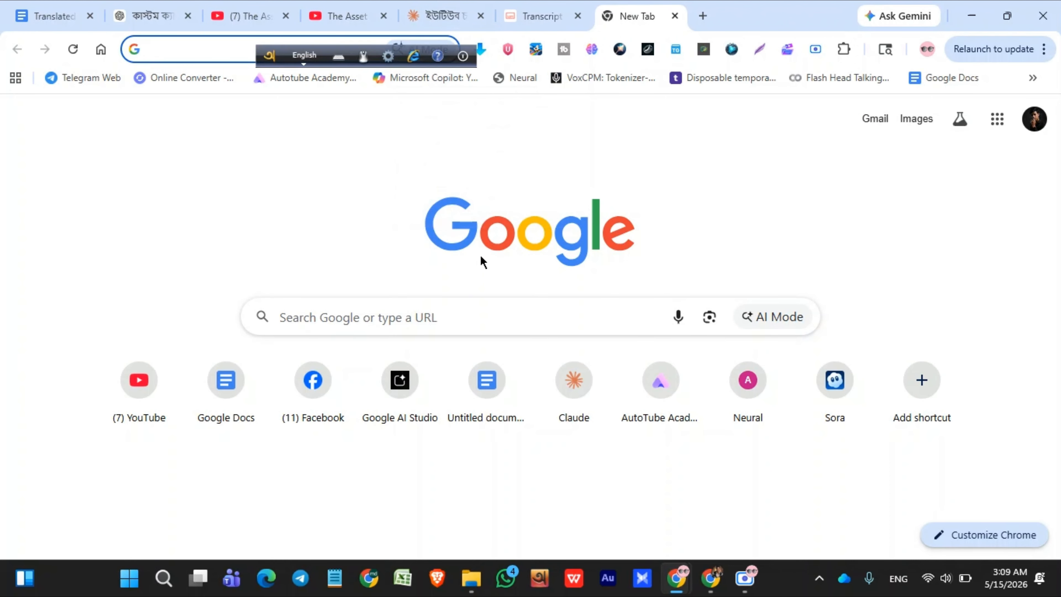
{"action": "left_click", "coordinate": [458, 317]}
{"action": "type", "text": "flow ai"}
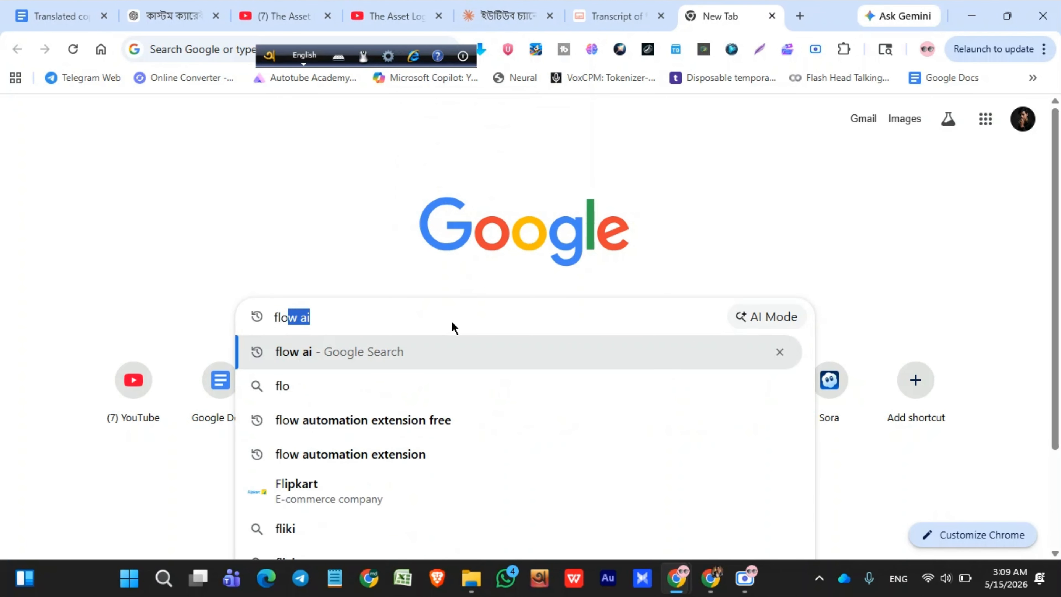
{"action": "key", "text": "Return"}
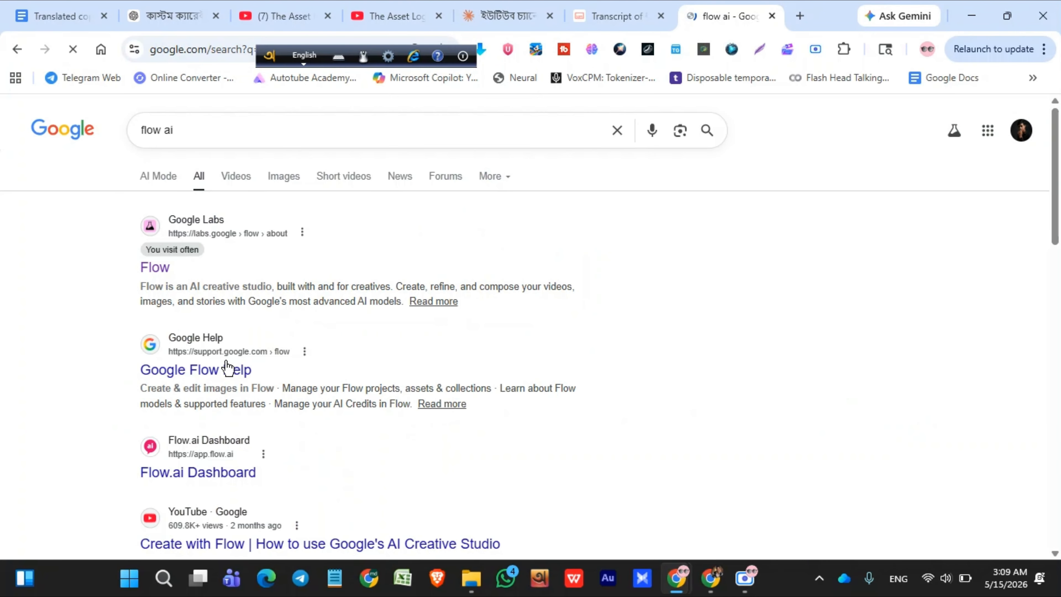